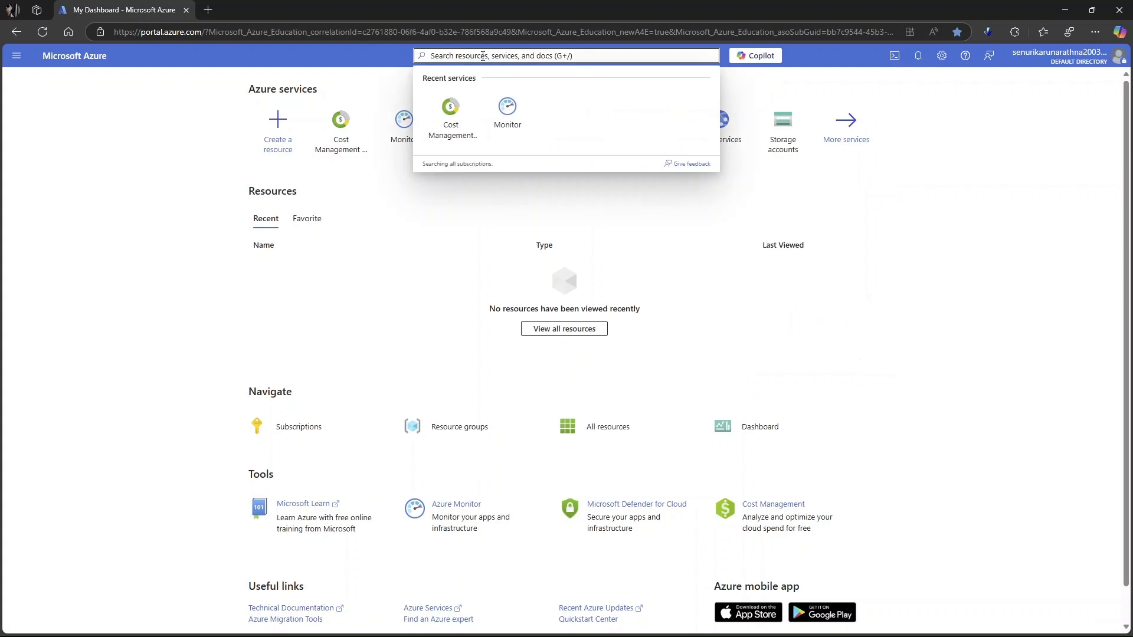
- Go to the Virtual machines service and start creating a new Azure virtual machine
text(vir)
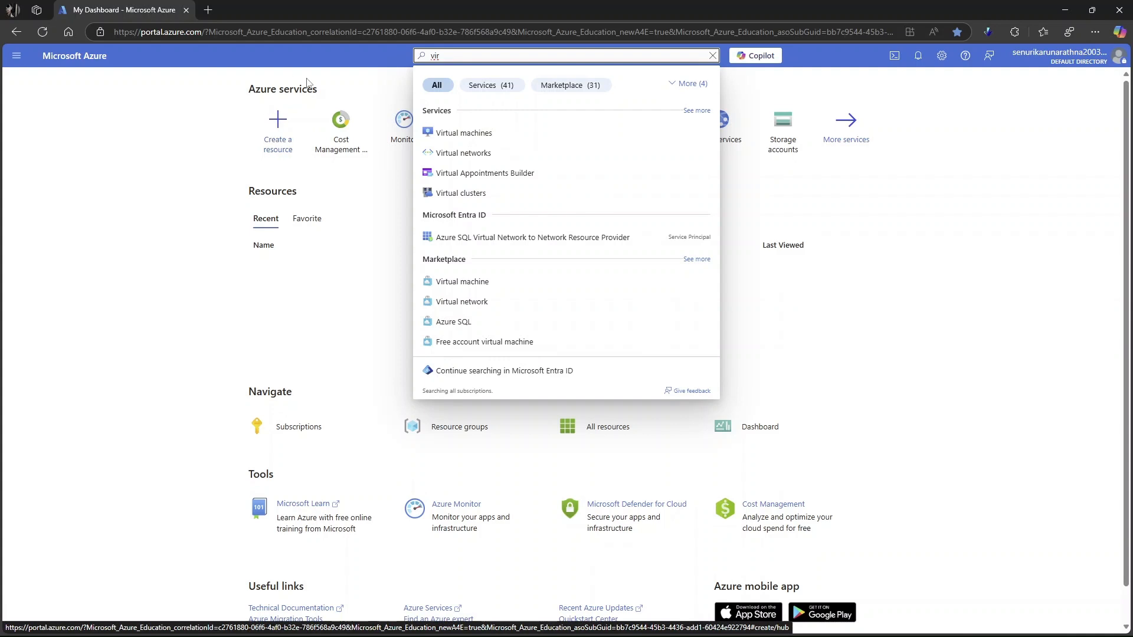
click(224, 147)
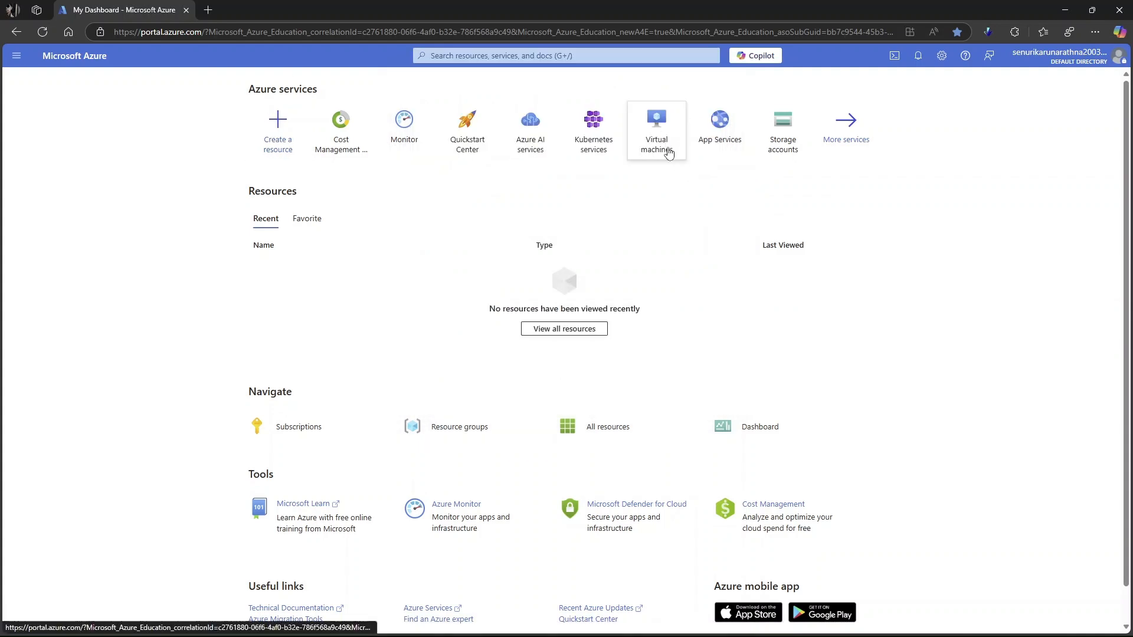
click(660, 134)
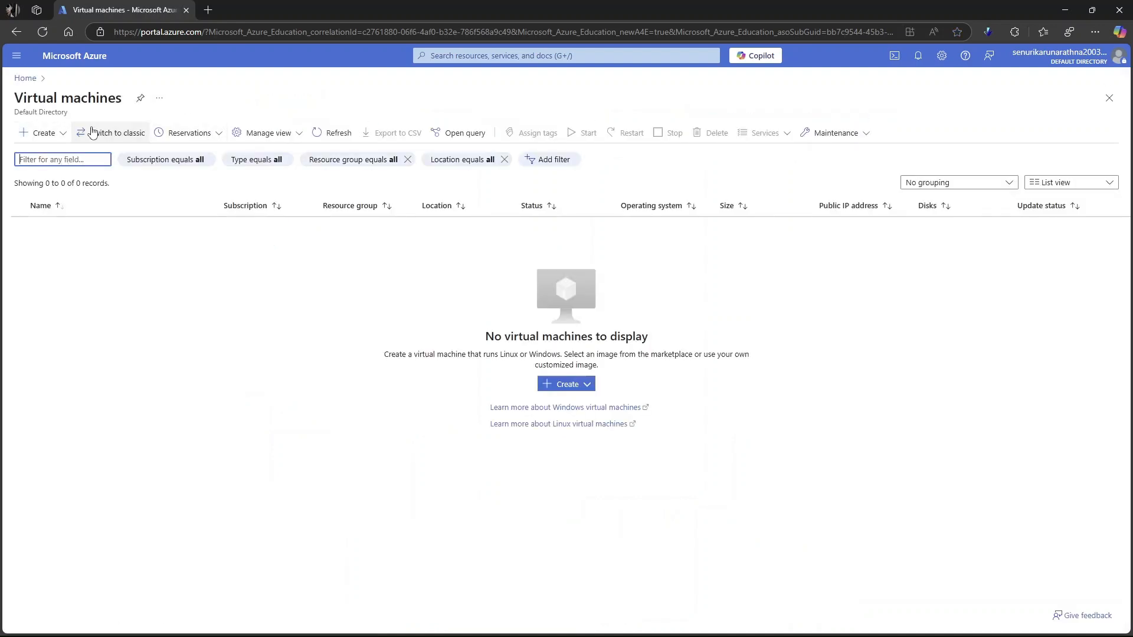
click(560, 388)
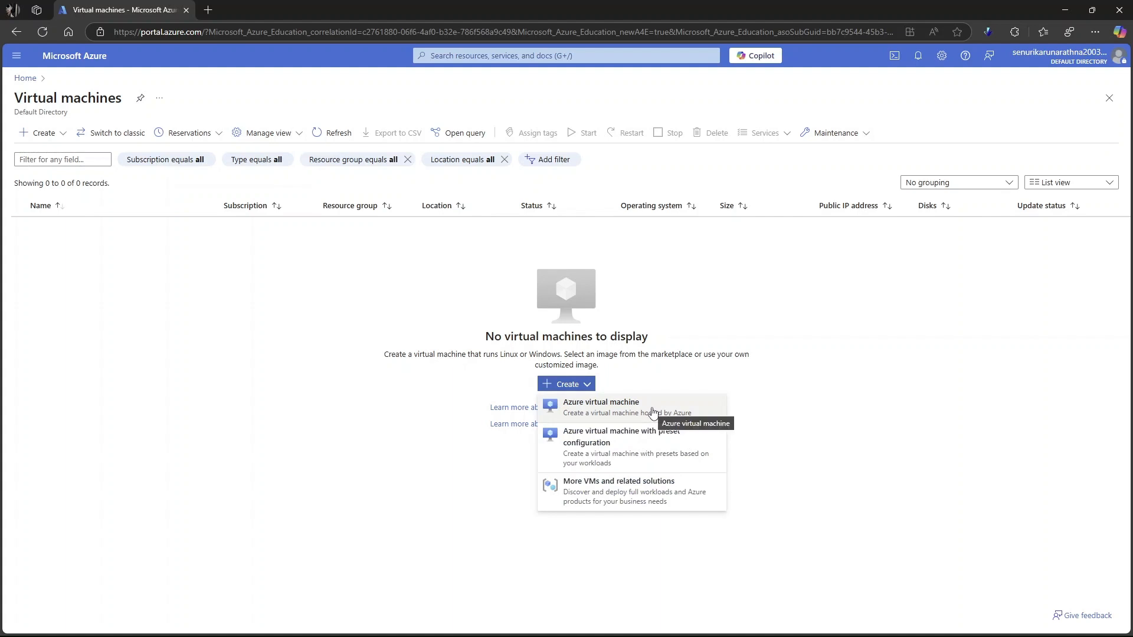
click(630, 413)
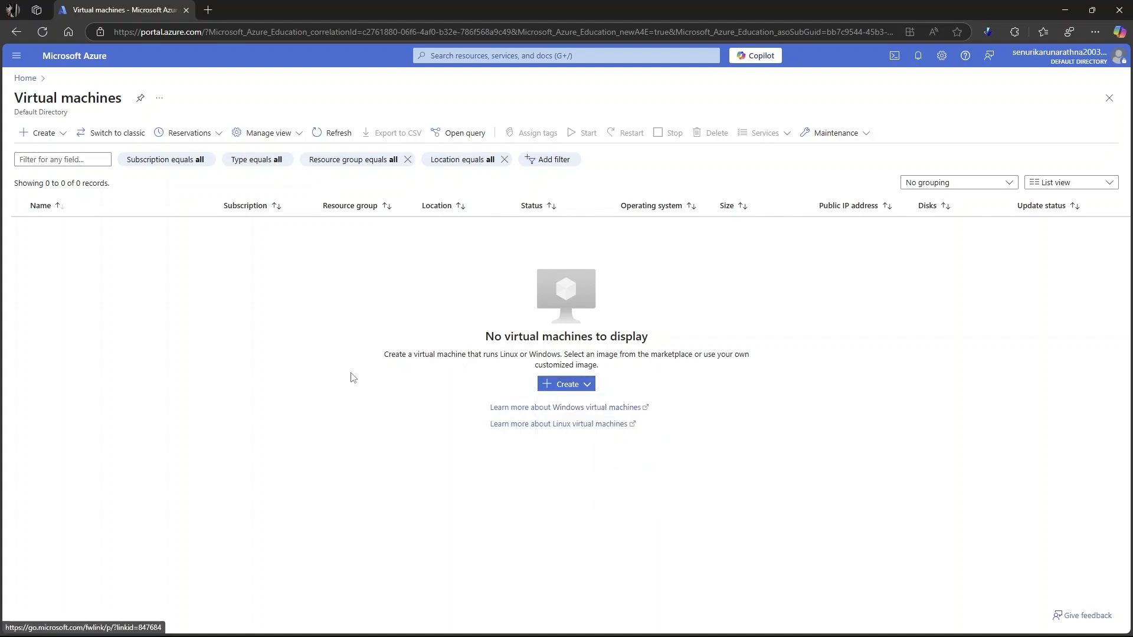
click(558, 385)
click(585, 409)
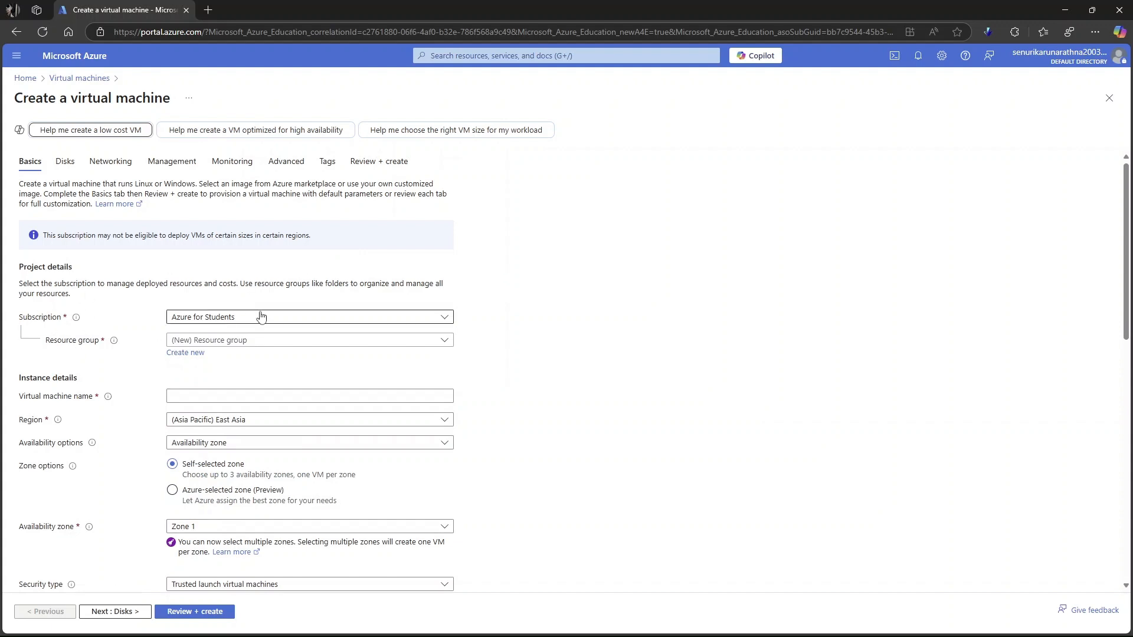
- Choose the Azure for Students subscription and the new resource group Edu01 for the virtual machine
click(389, 319)
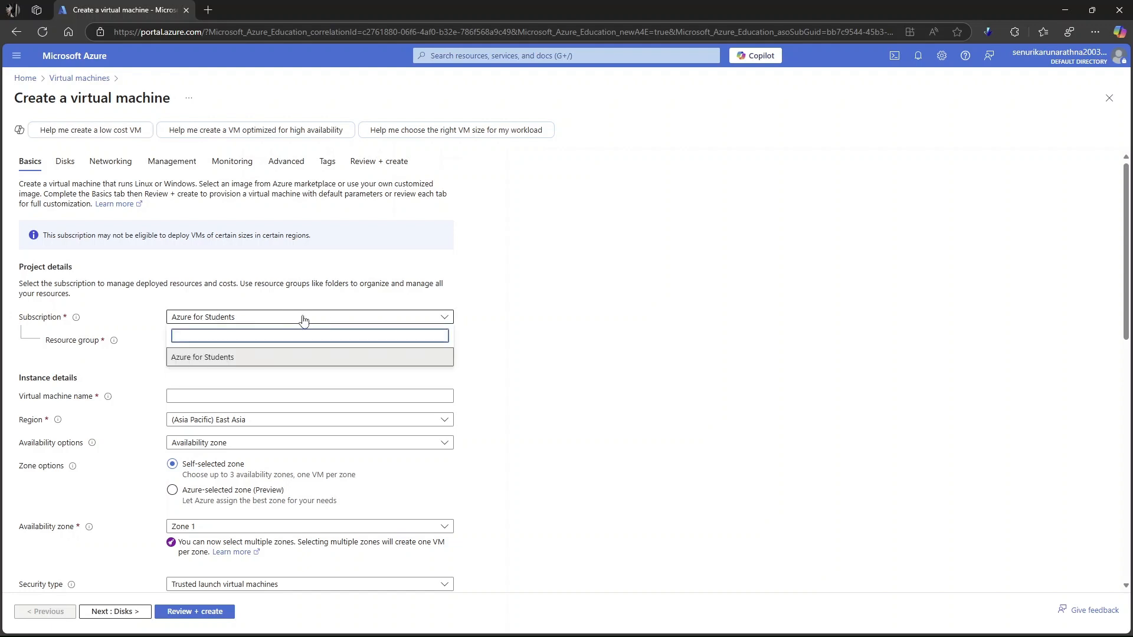
click(229, 357)
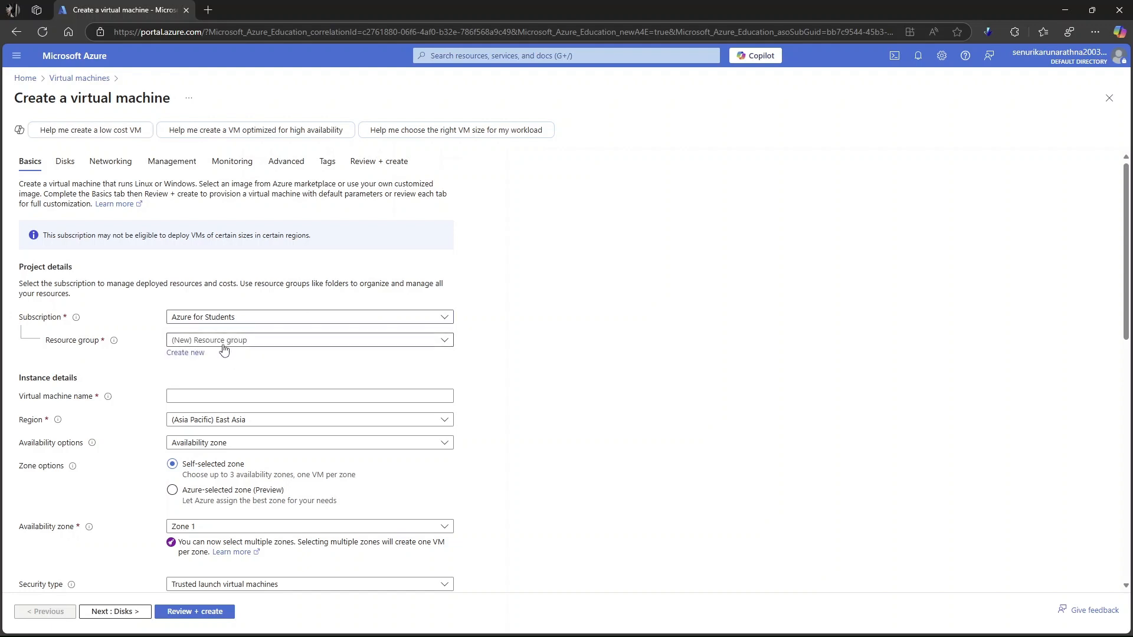
click(269, 342)
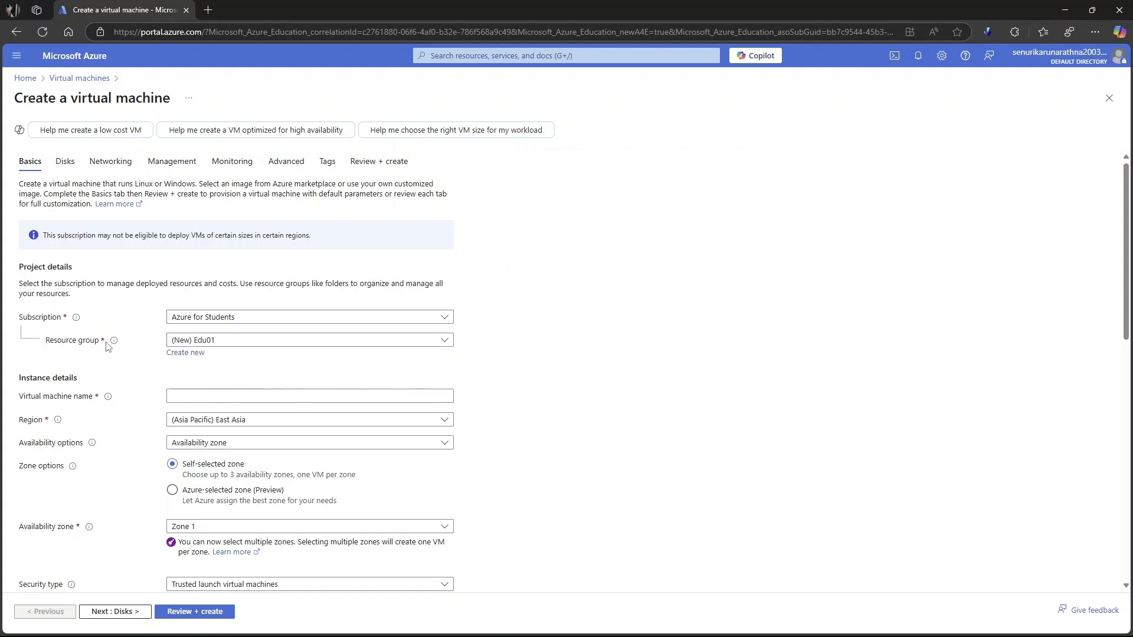
mouse_move(109, 344)
- Name the virtual machine VM01
scroll(329, 363, down, 2)
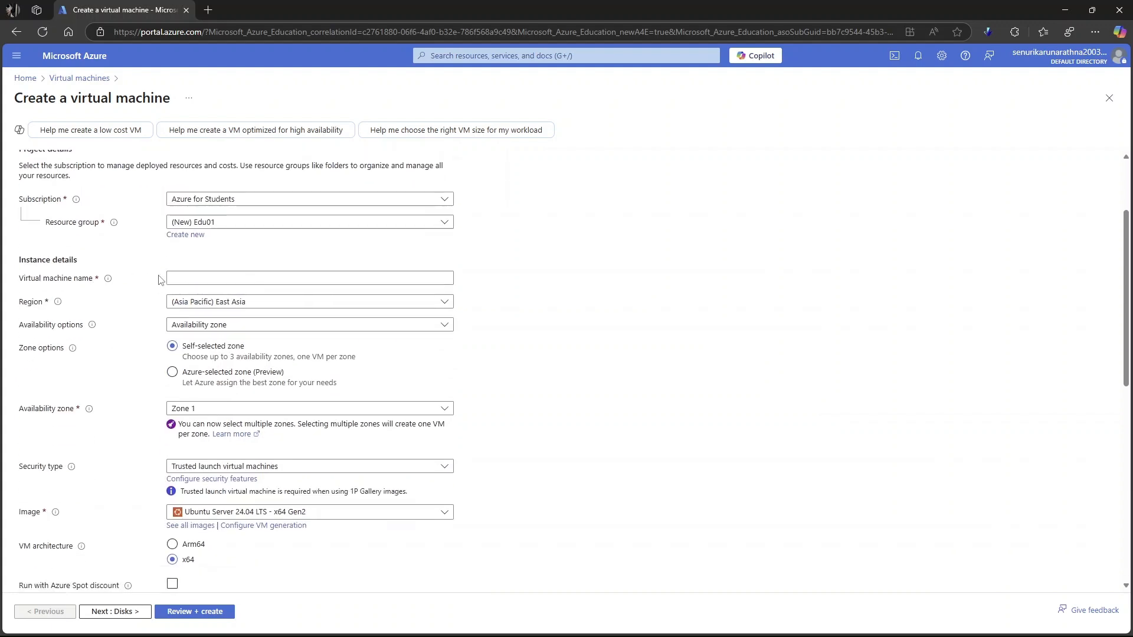
click(220, 277)
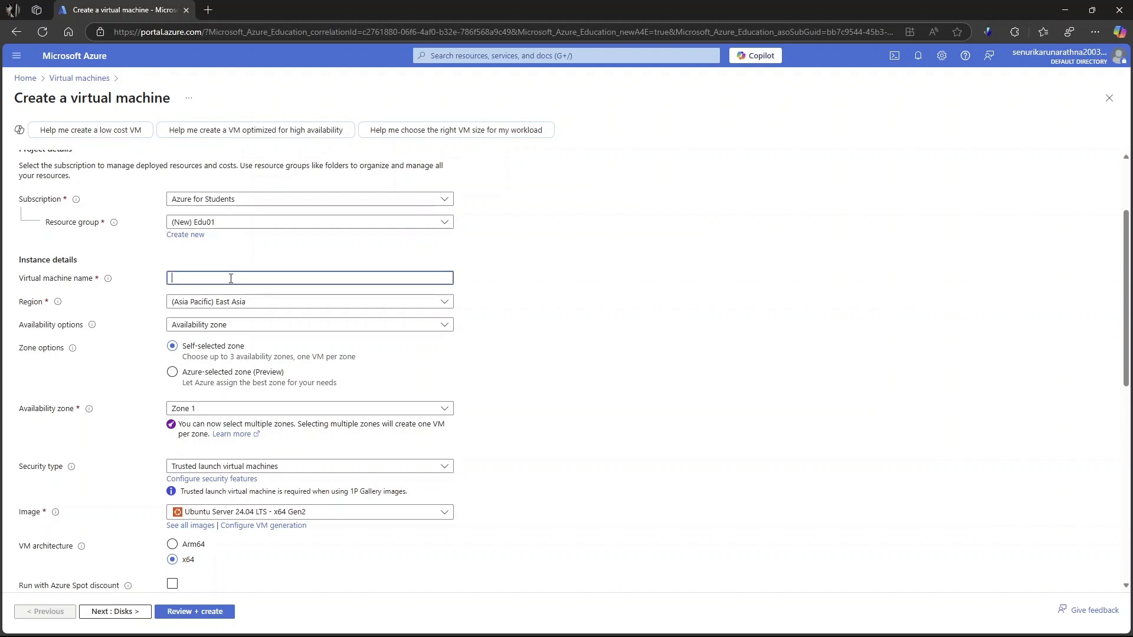
key(Caps_Lock)
text(VM01)
key(Caps_Lock)
- Look through the regions offered for the virtual machine without changing the selection
click(242, 307)
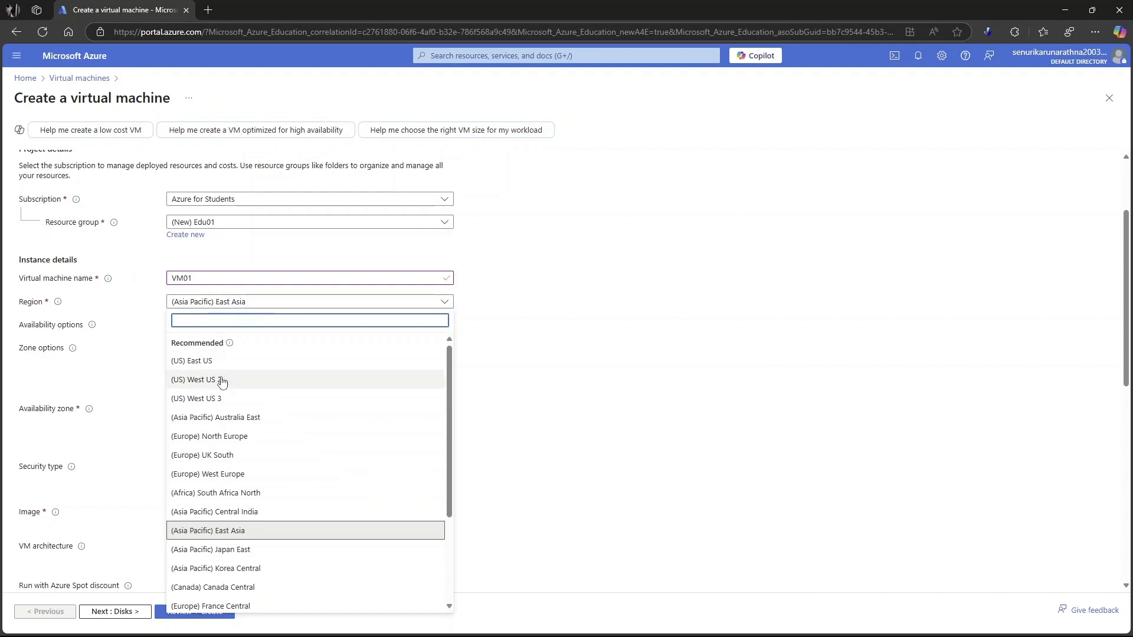
scroll(246, 463, down, 4)
scroll(248, 501, up, 4)
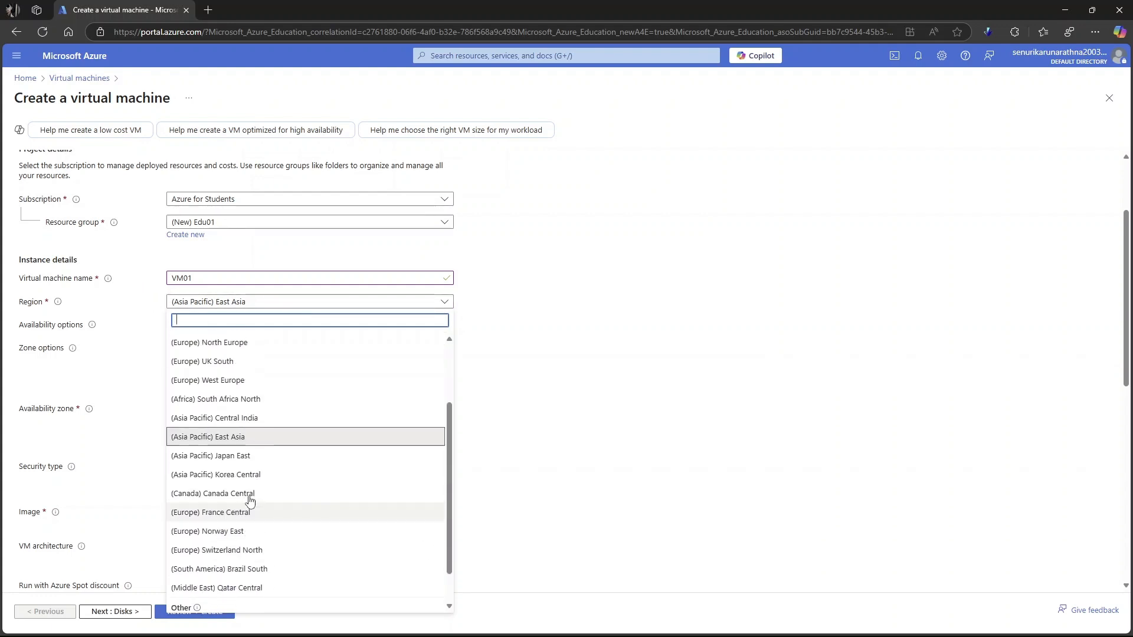
scroll(229, 476, up, 1)
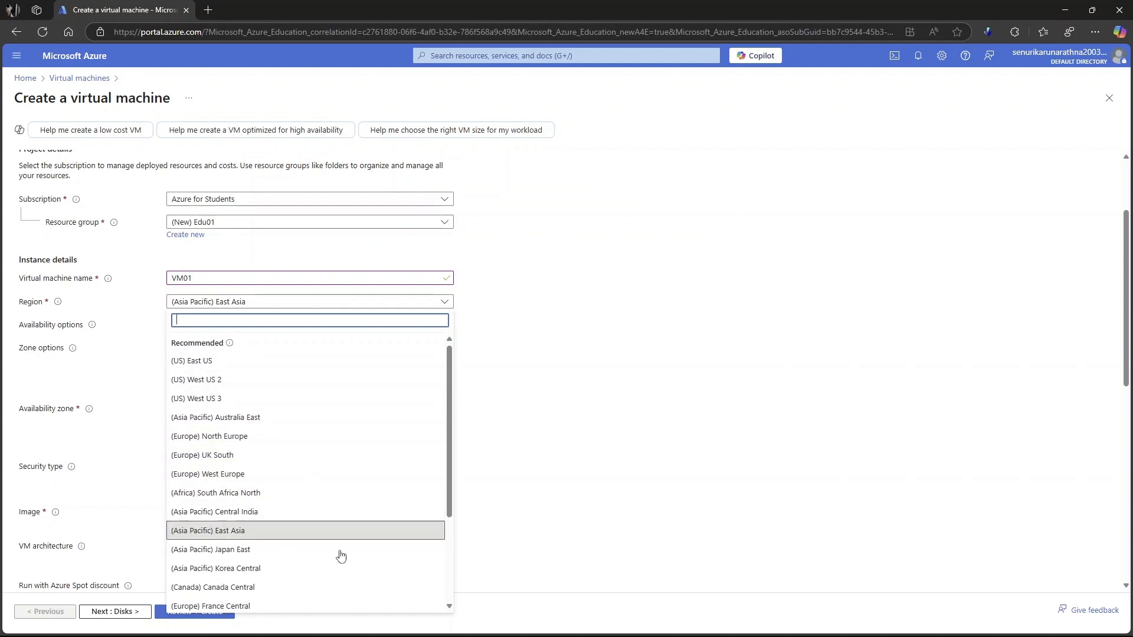
click(515, 495)
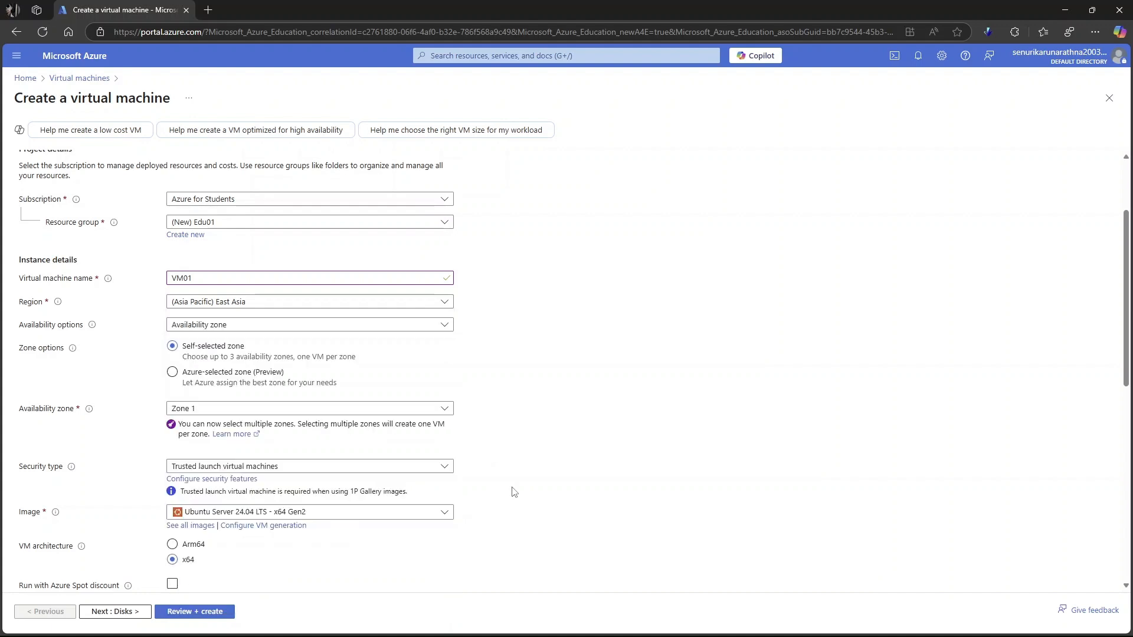
- Review the choices for availability options and availability zone without changing either setting
click(251, 329)
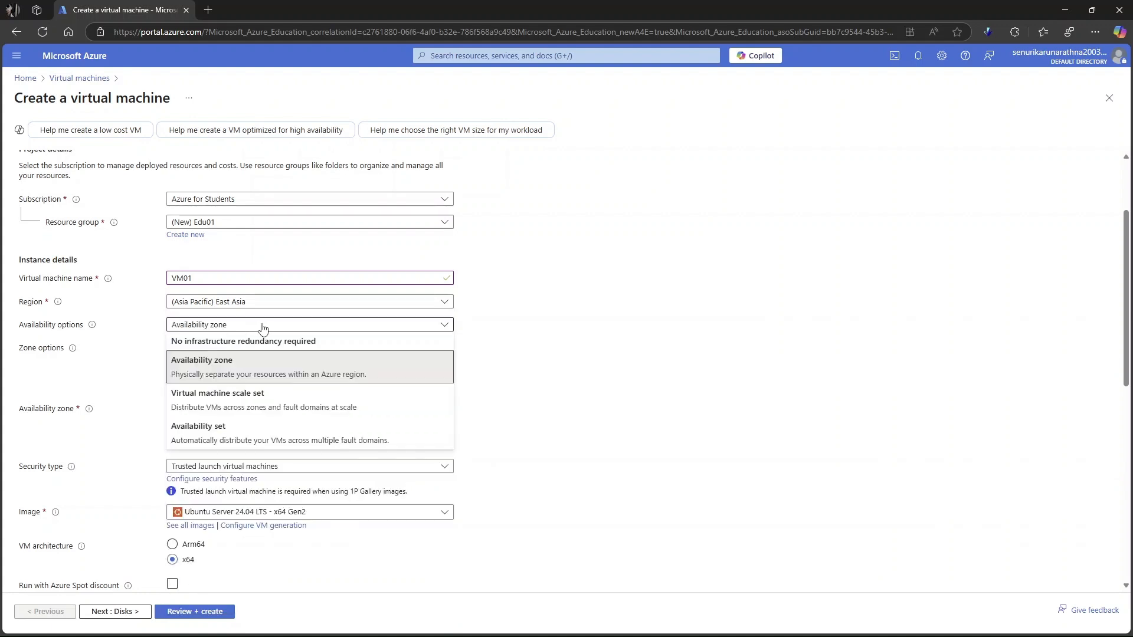
click(283, 328)
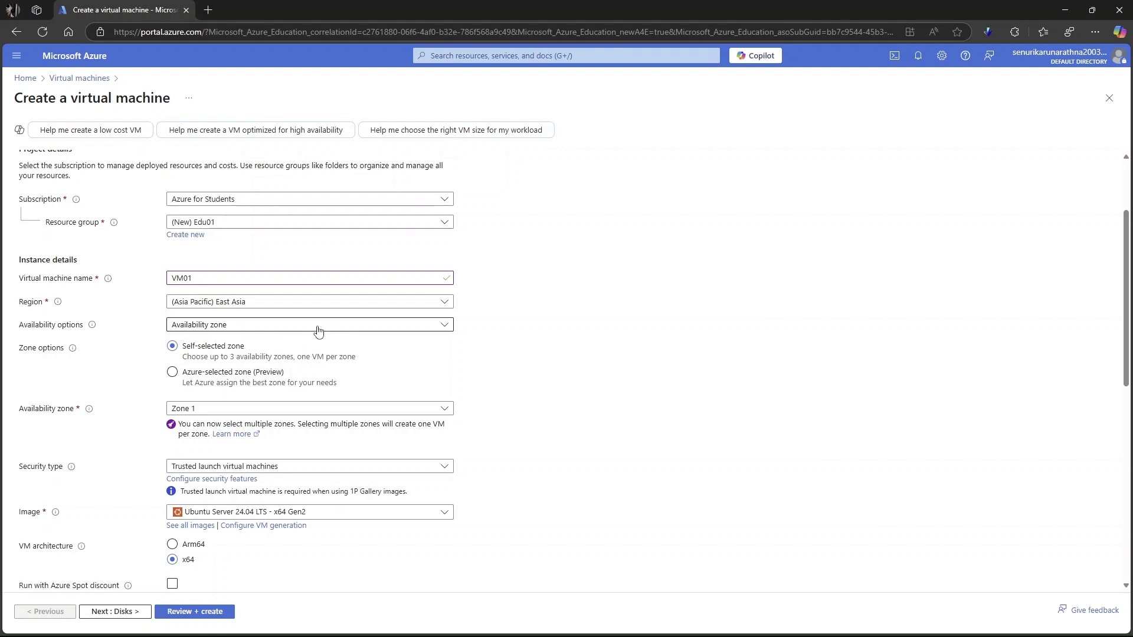
click(256, 330)
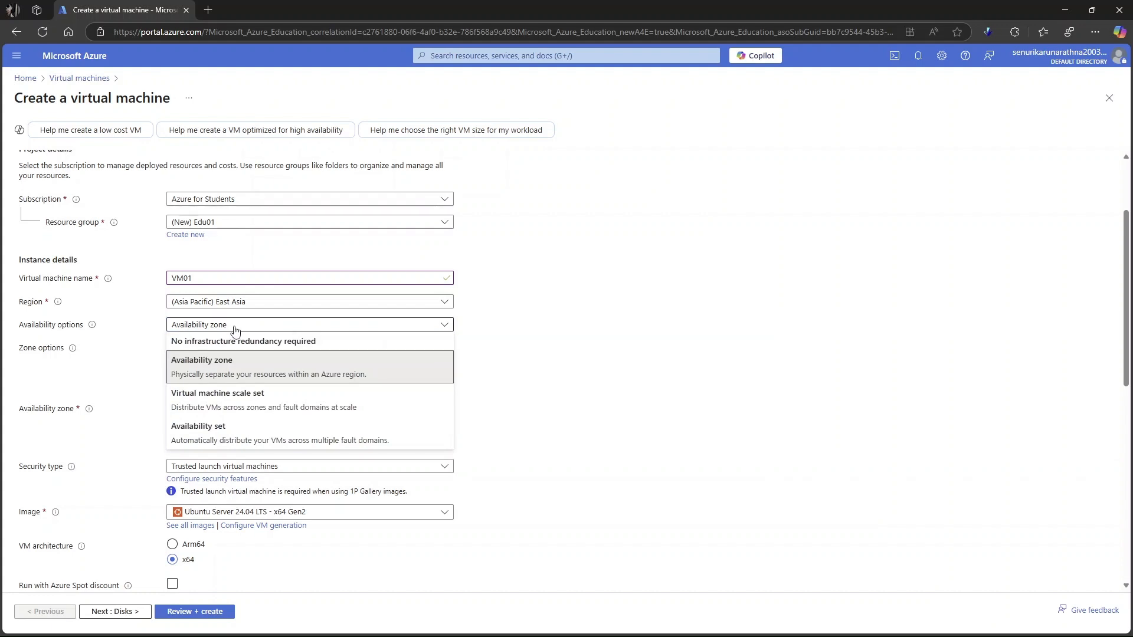
click(473, 386)
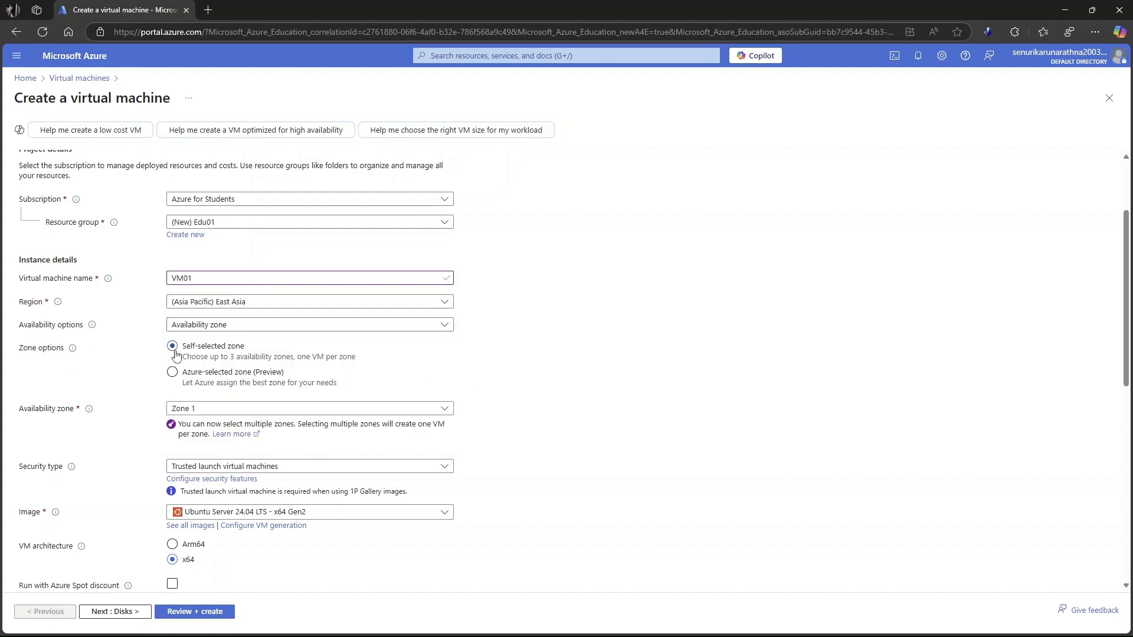
scroll(127, 386, down, 2)
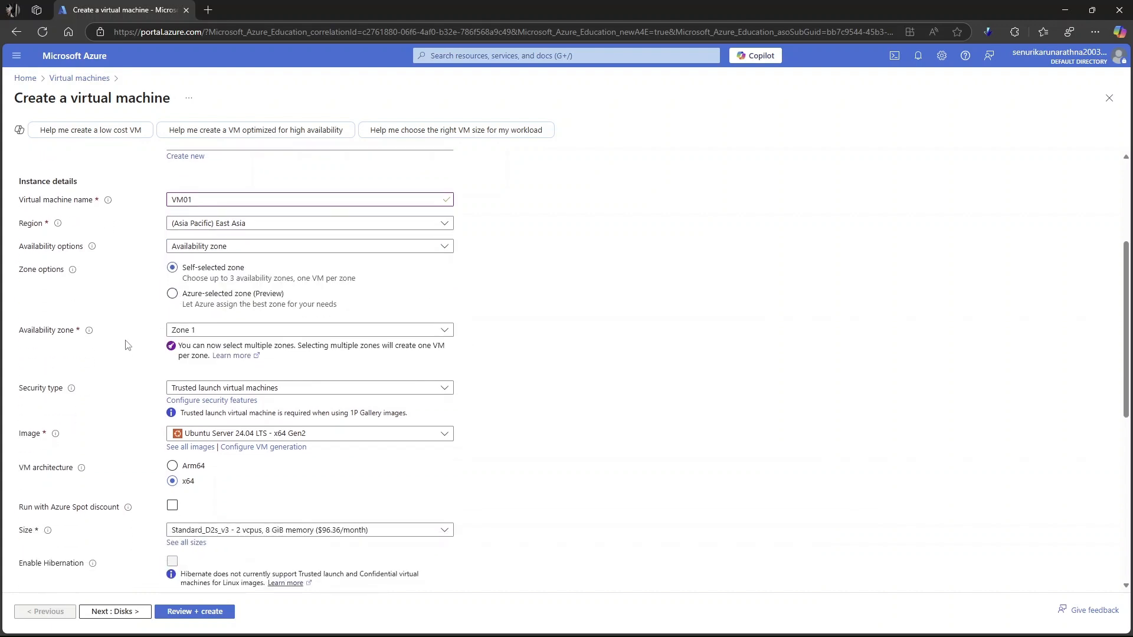
click(241, 333)
click(245, 332)
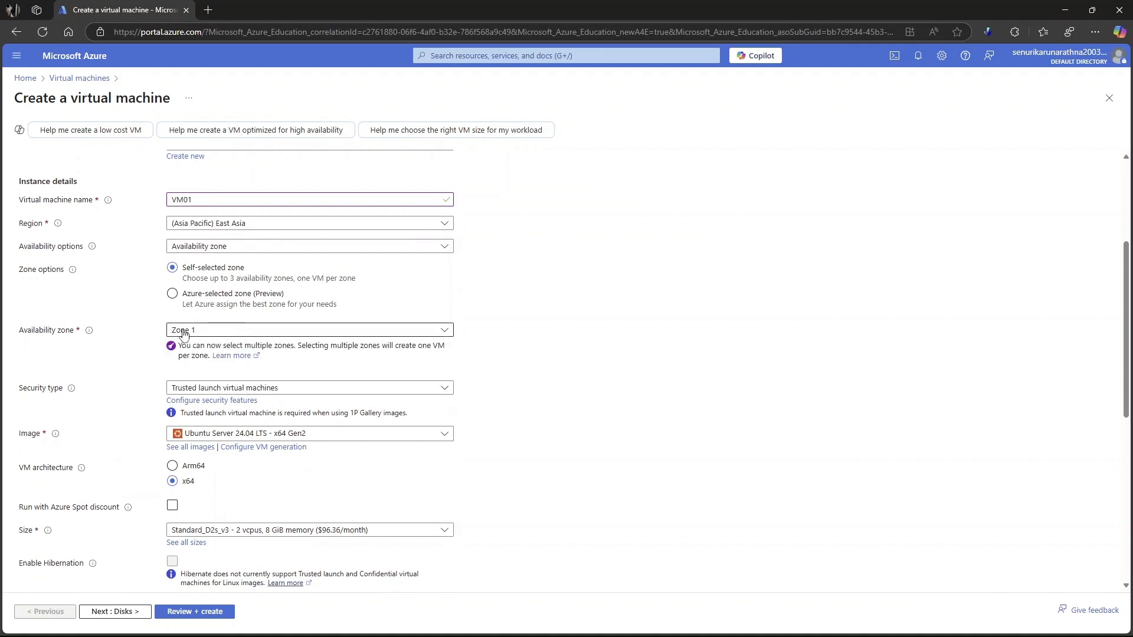
- Browse the available operating system images and choose Windows 10 Pro, version 22H2 - x64 Gen2
scroll(100, 298, down, 1)
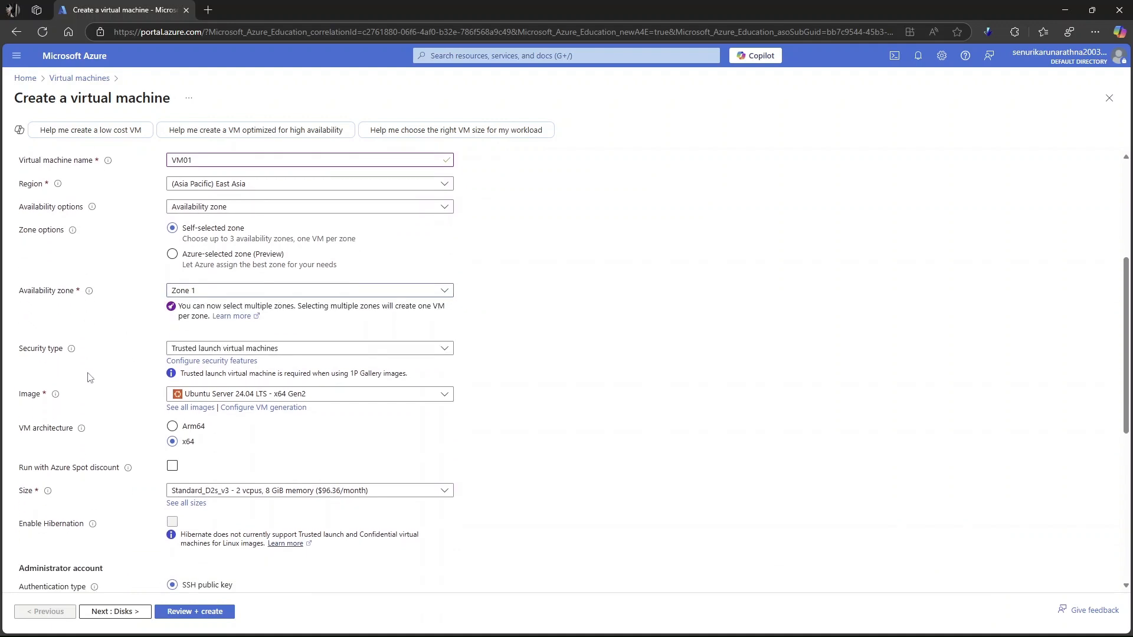
scroll(84, 393, down, 1)
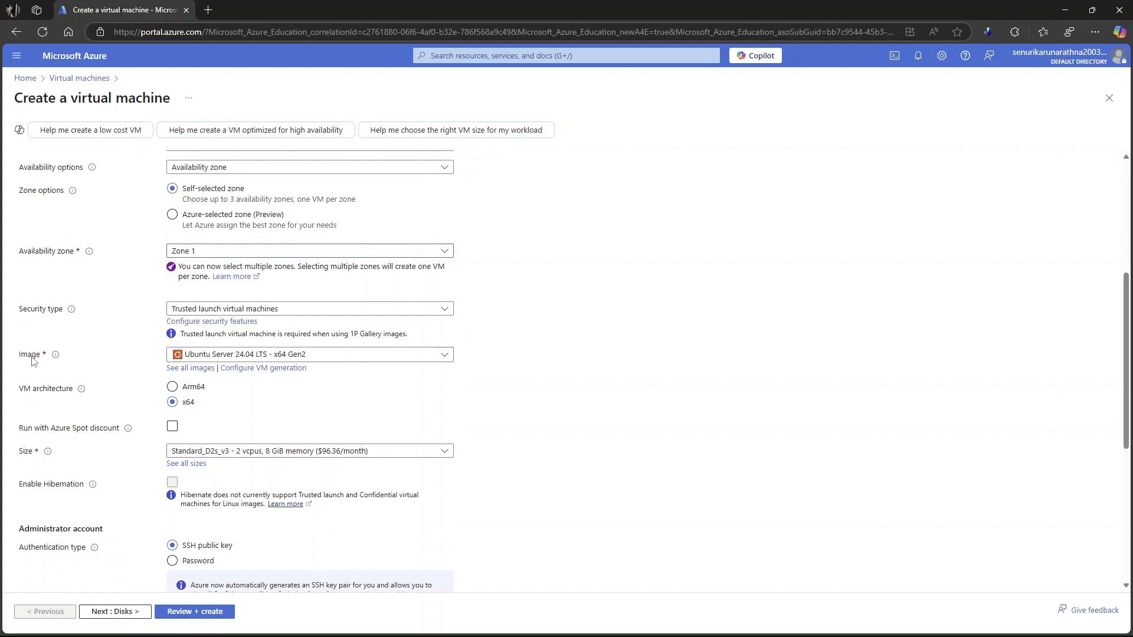
click(366, 357)
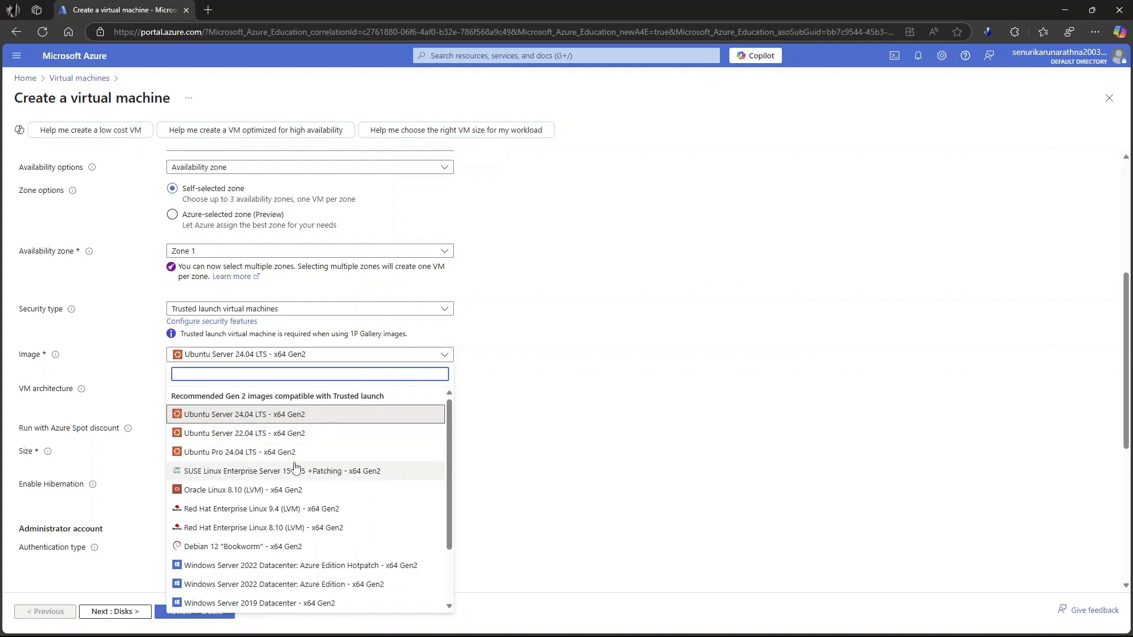
scroll(290, 454, down, 2)
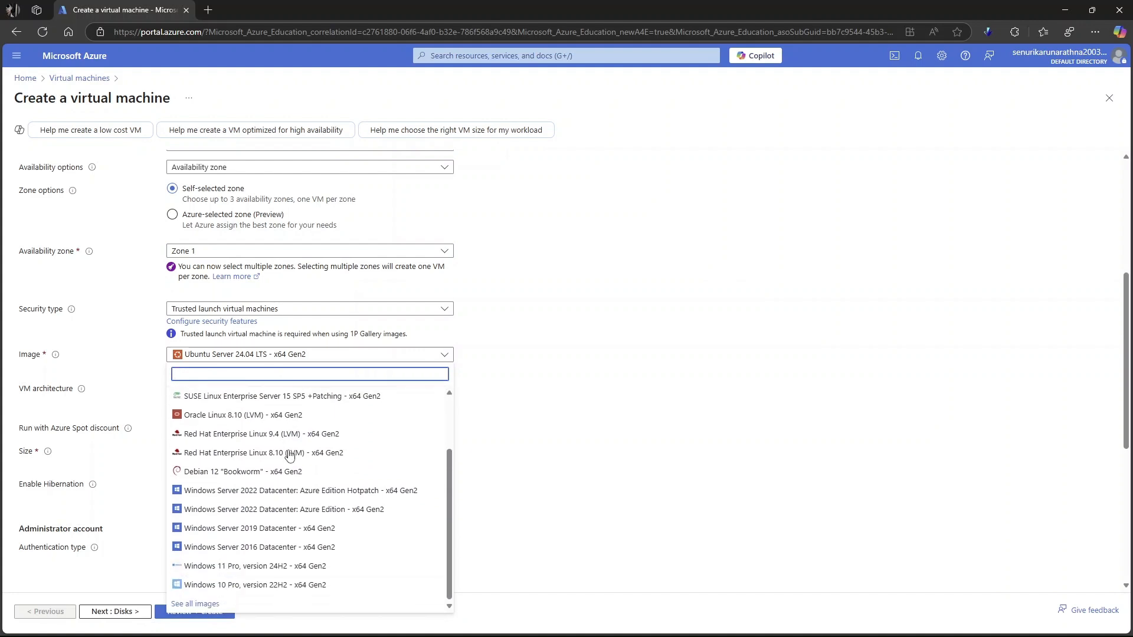
scroll(236, 519, up, 2)
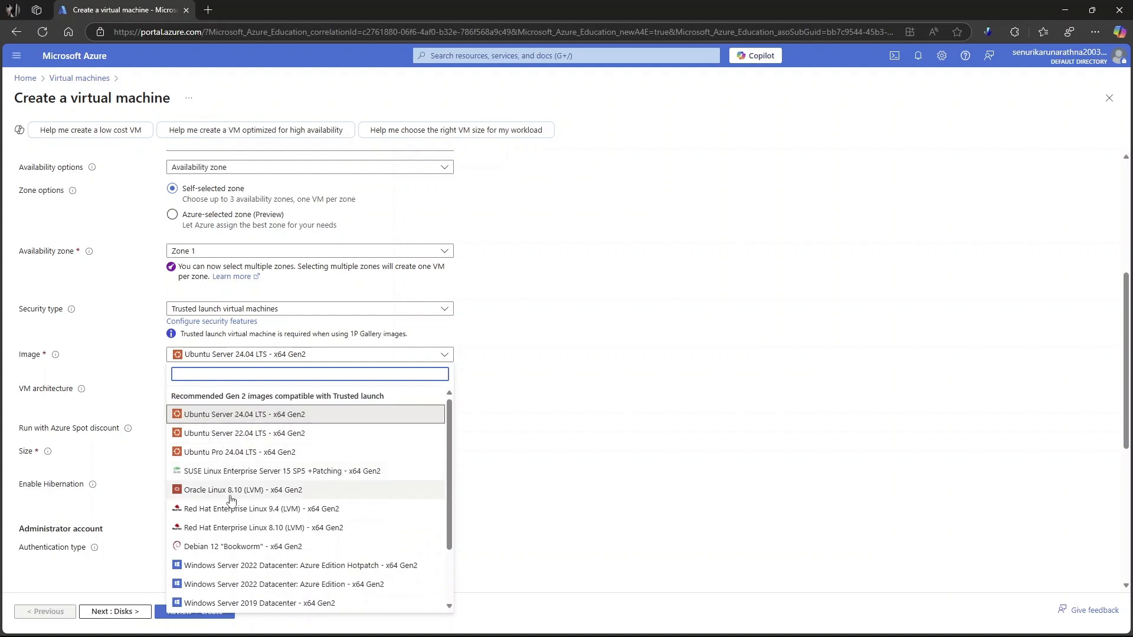
scroll(231, 500, down, 3)
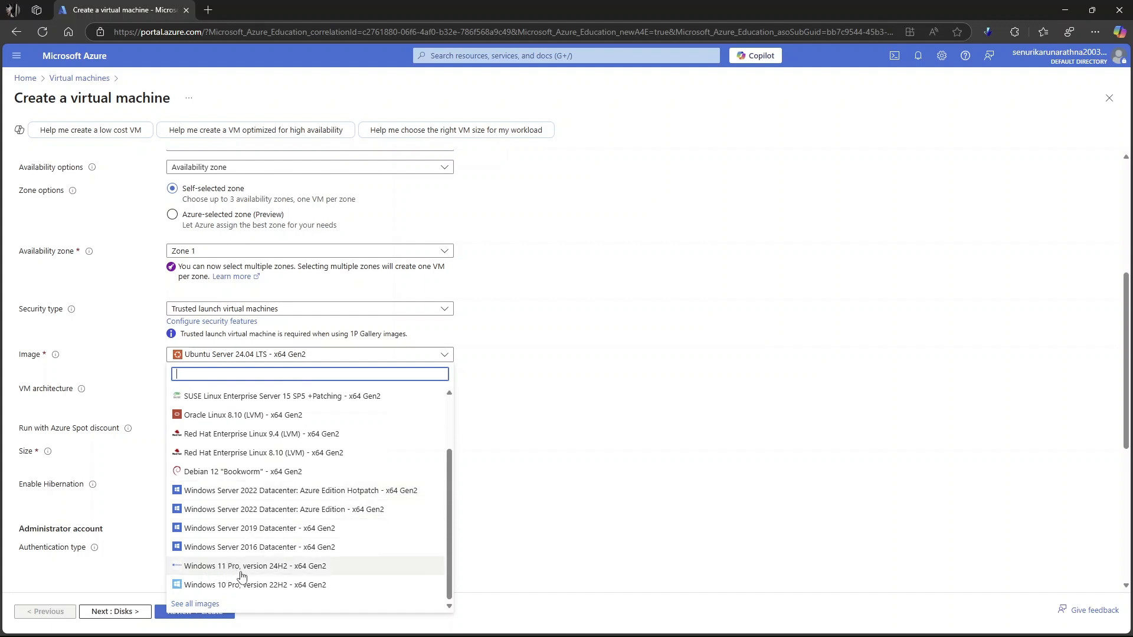
click(201, 605)
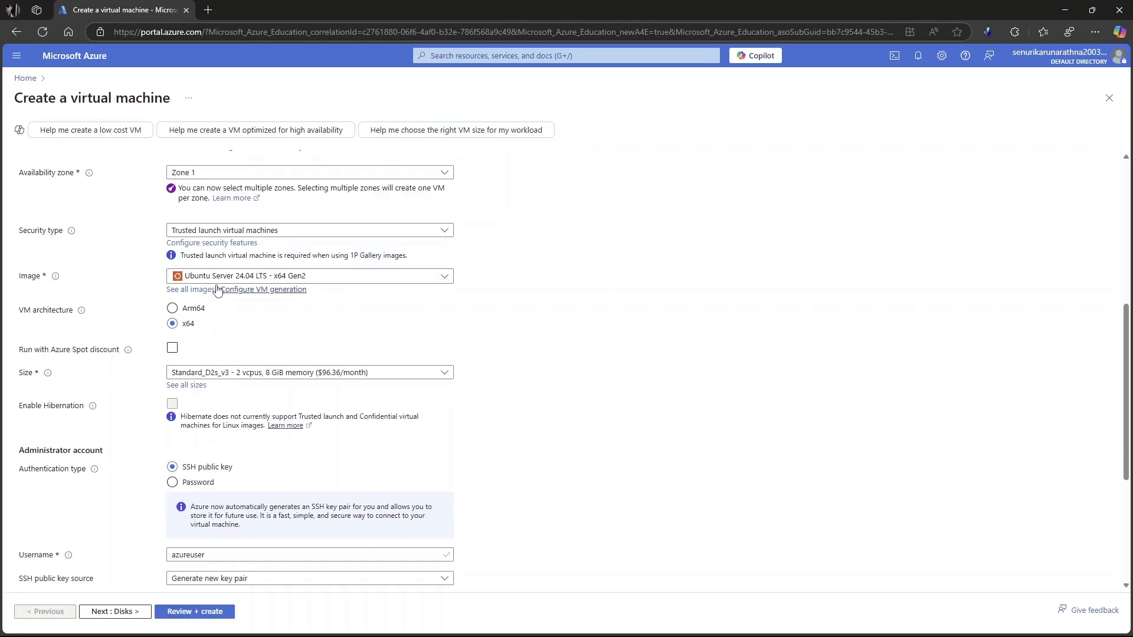
click(391, 278)
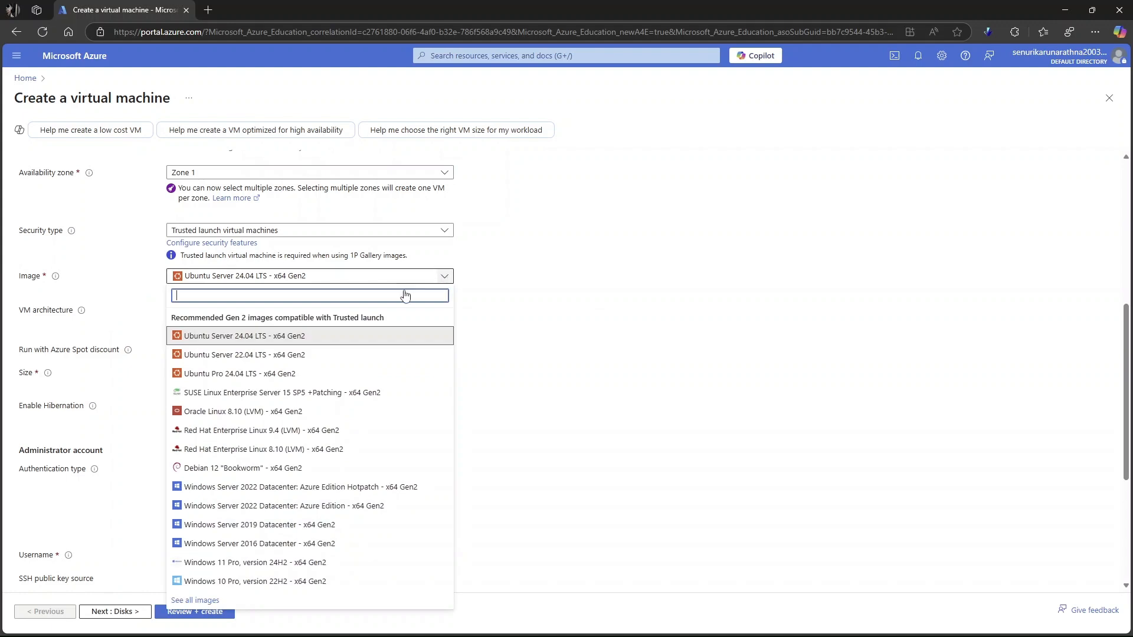
click(207, 582)
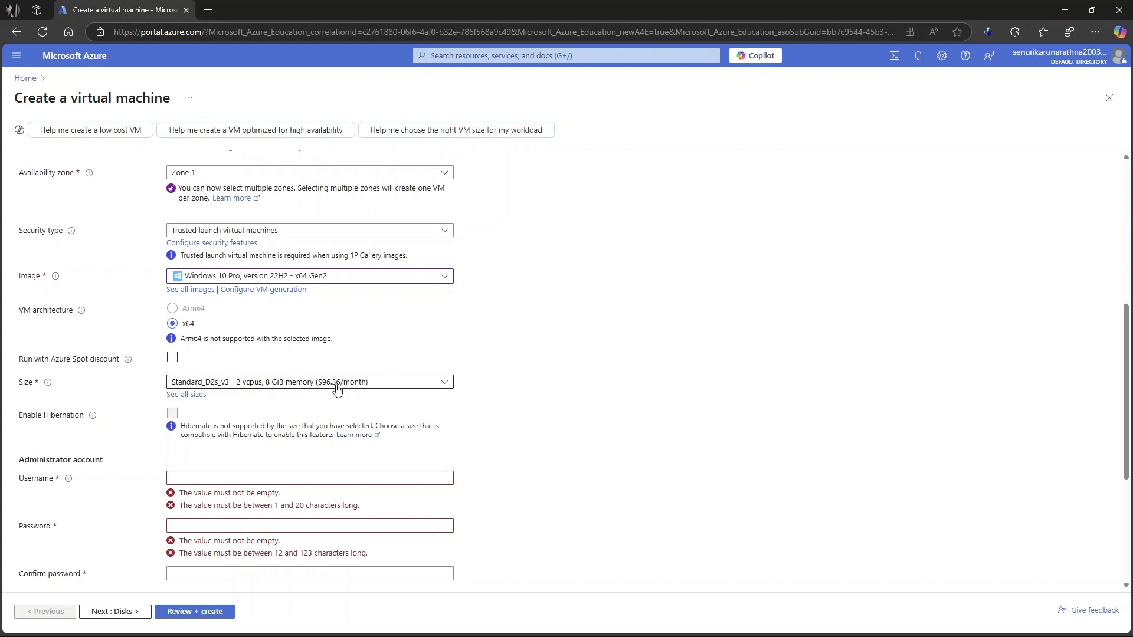
- Set the virtual machine size to Standard_D4s_v3 with 4 vcpus and 16 GiB memory
click(400, 385)
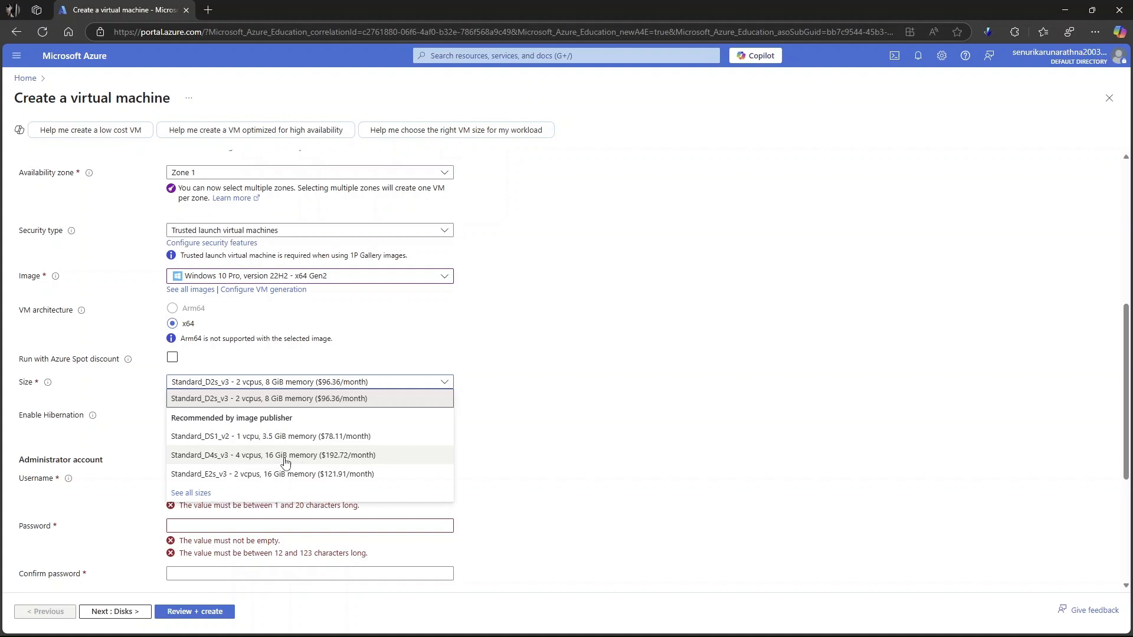
click(250, 458)
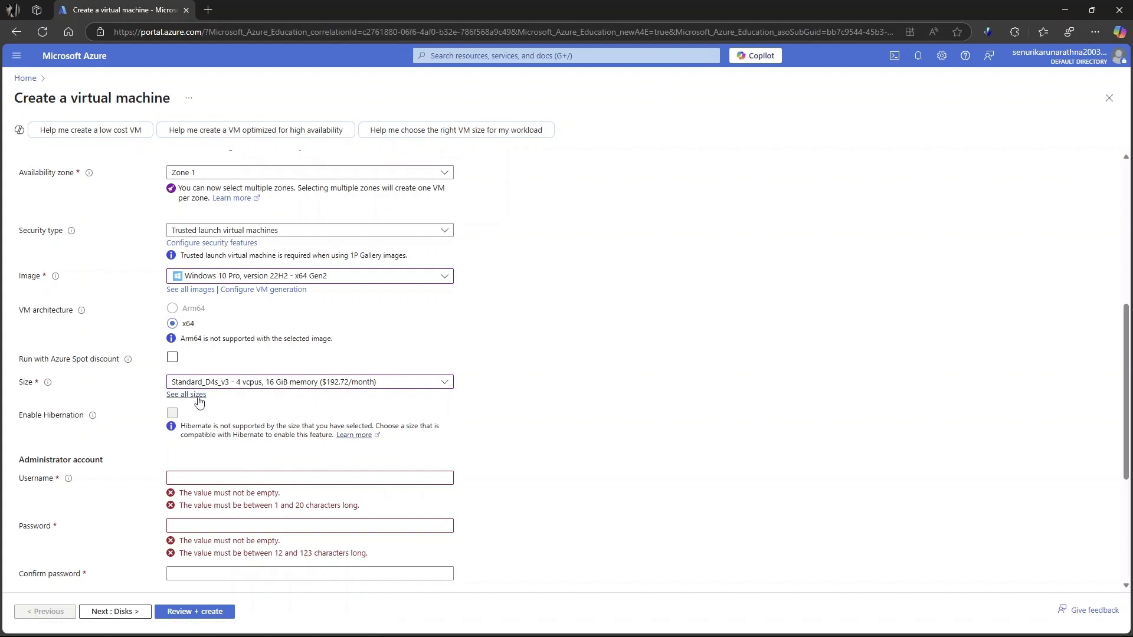
scroll(551, 387, down, 2)
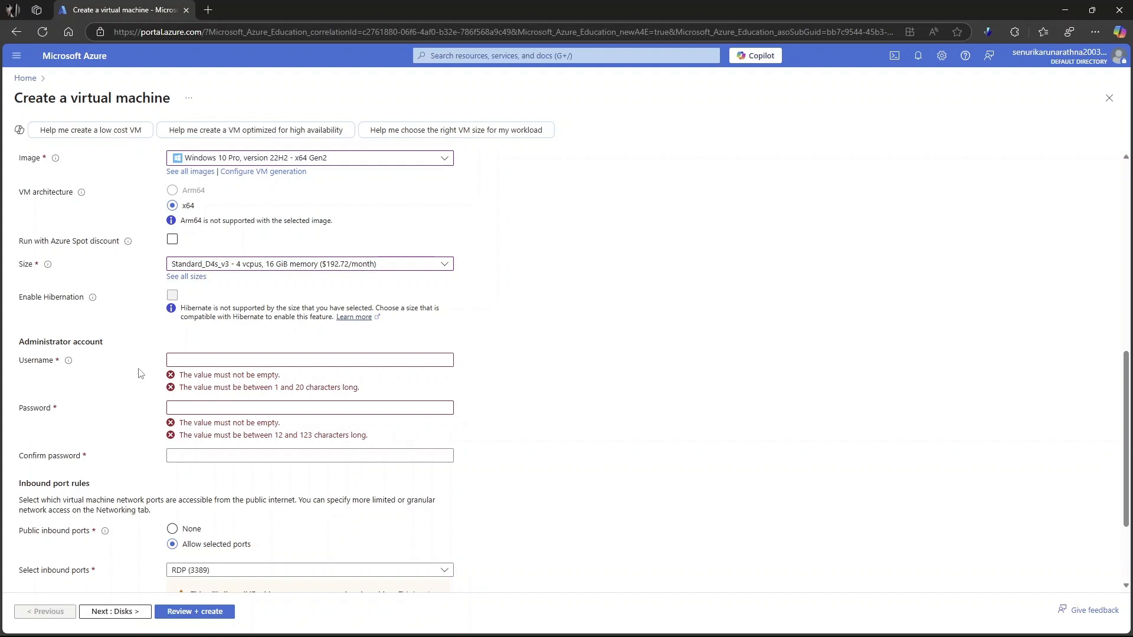
scroll(141, 372, down, 1)
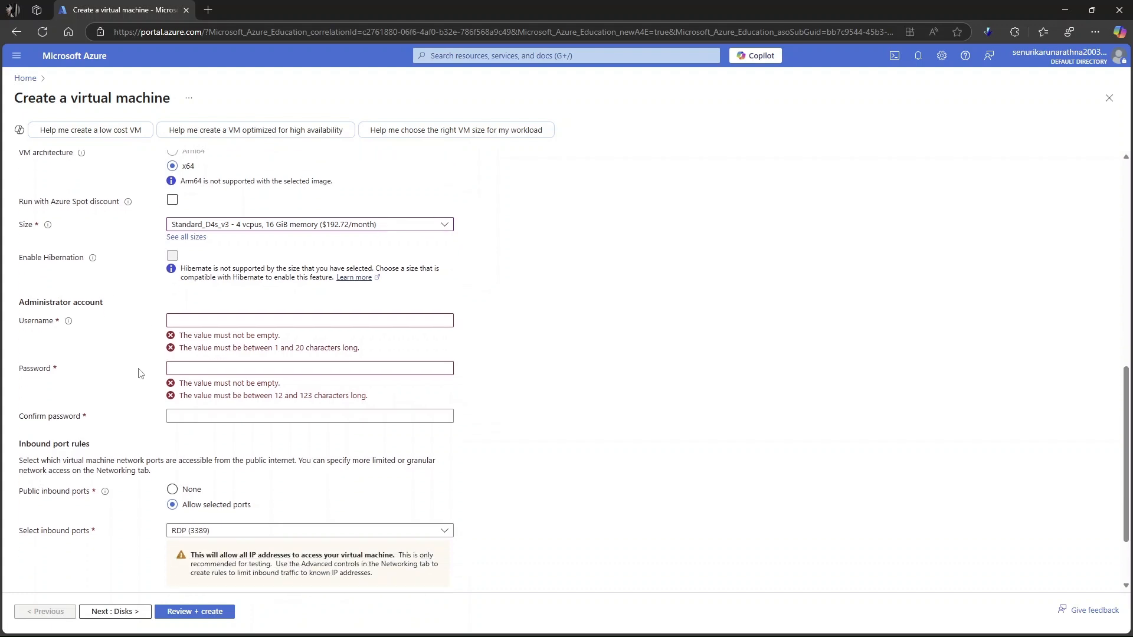
- Fill in the administrator account with the username, the account password and the matching password confirmation
click(208, 321)
text(gehan)
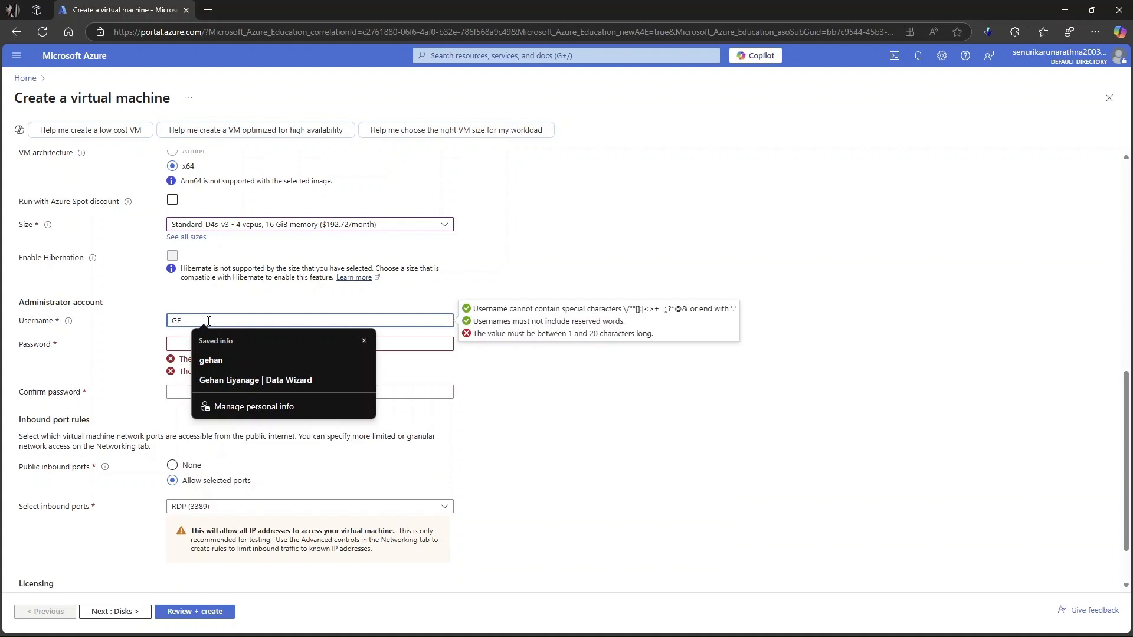
click(194, 343)
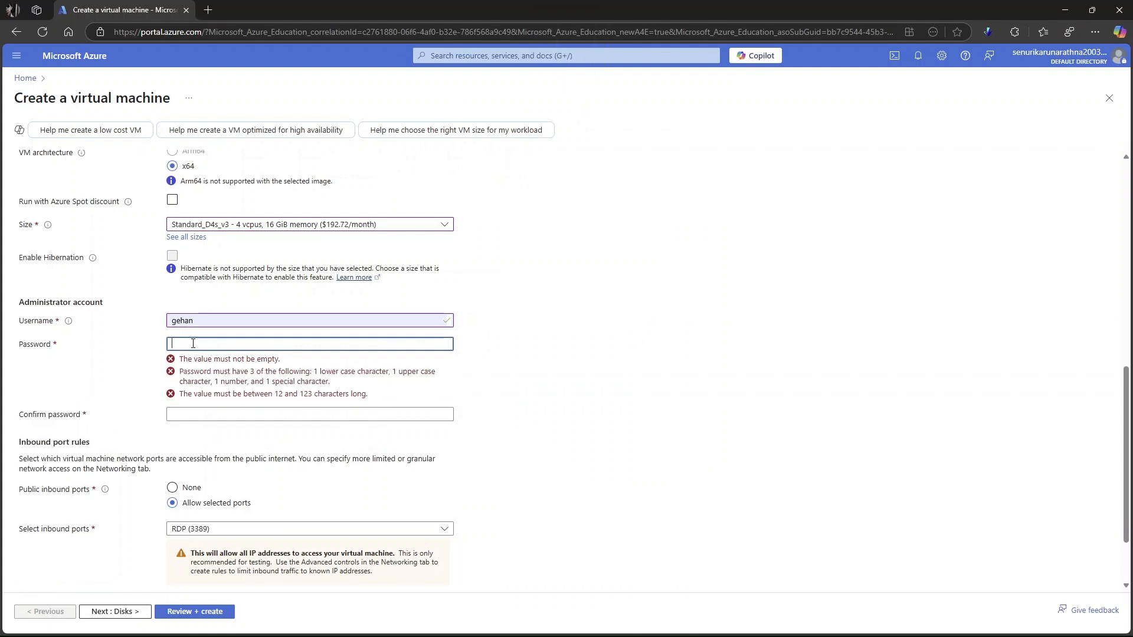
key(Caps_Lock)
key(Caps_Lock)
text(••••••)
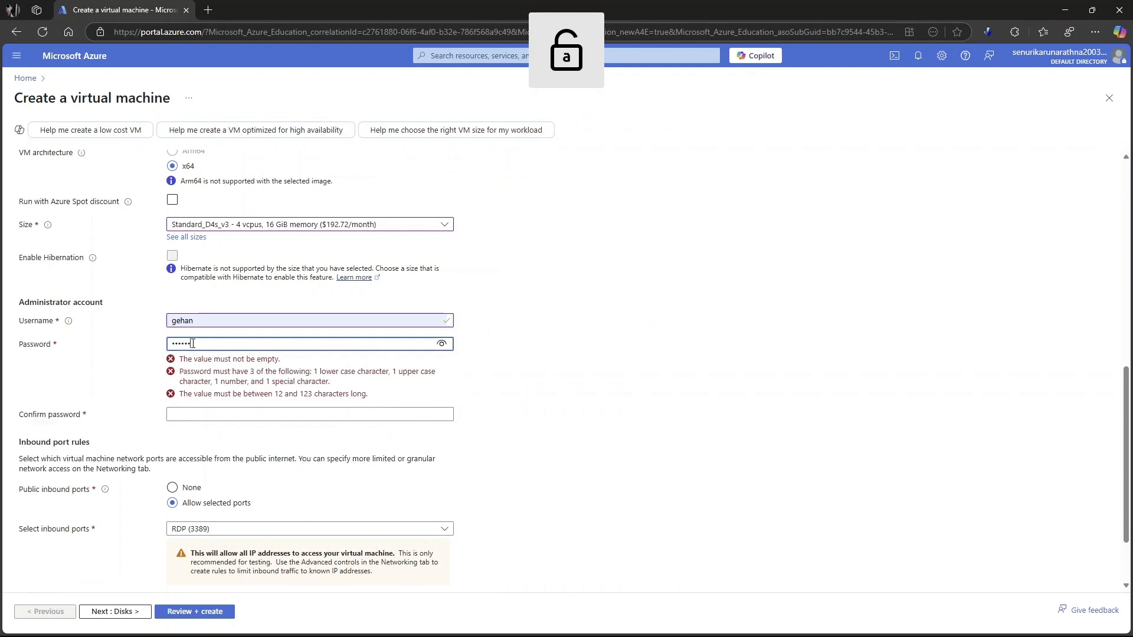
text(•••••)
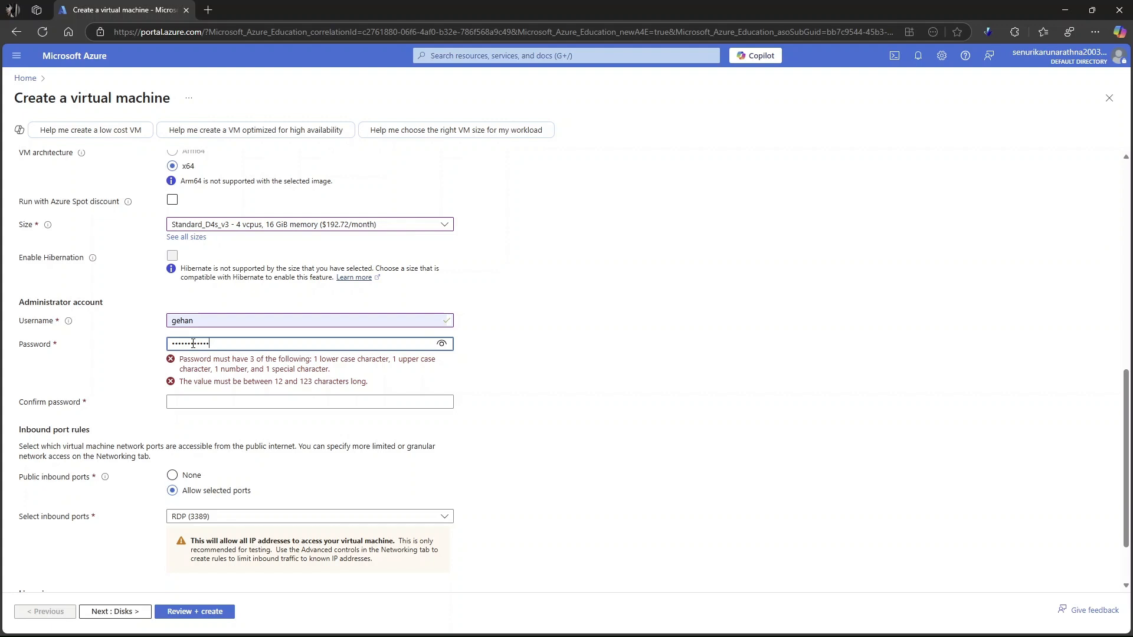
text(•)
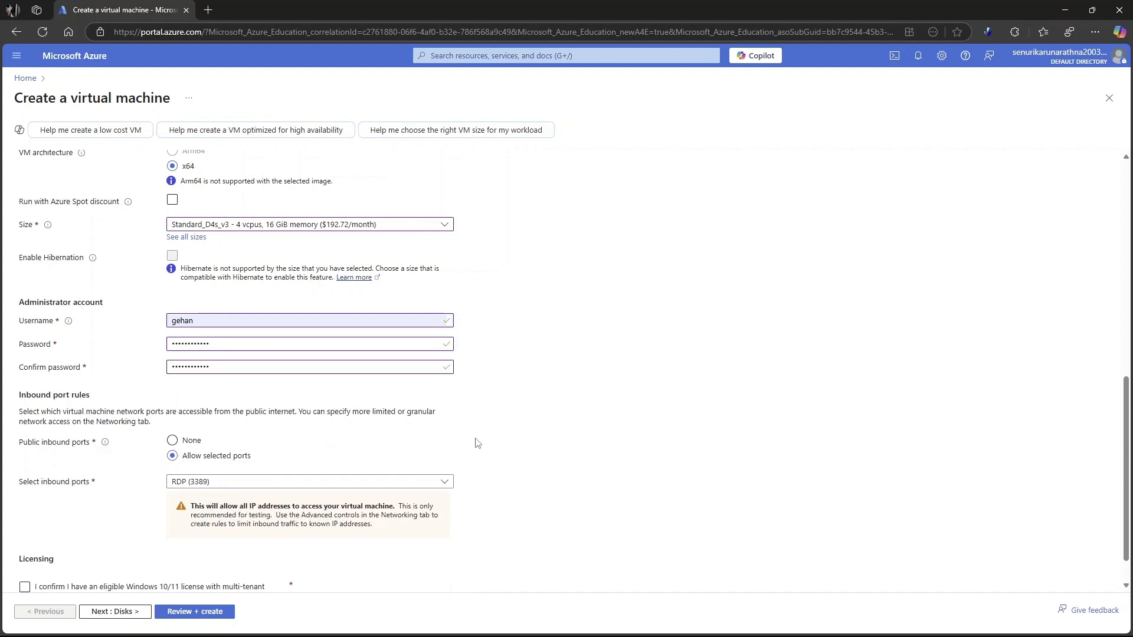
- Confirm having an eligible Windows 10/11 license with multi-tenant hosting rights and check over the basic settings
scroll(475, 439, down, 1)
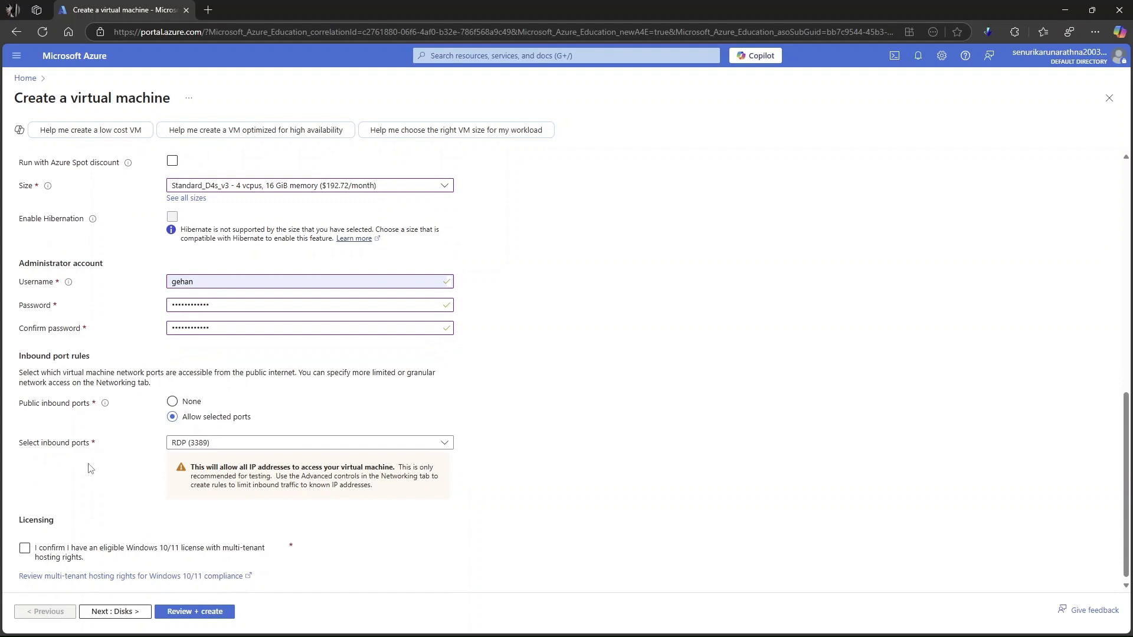
scroll(103, 474, down, 1)
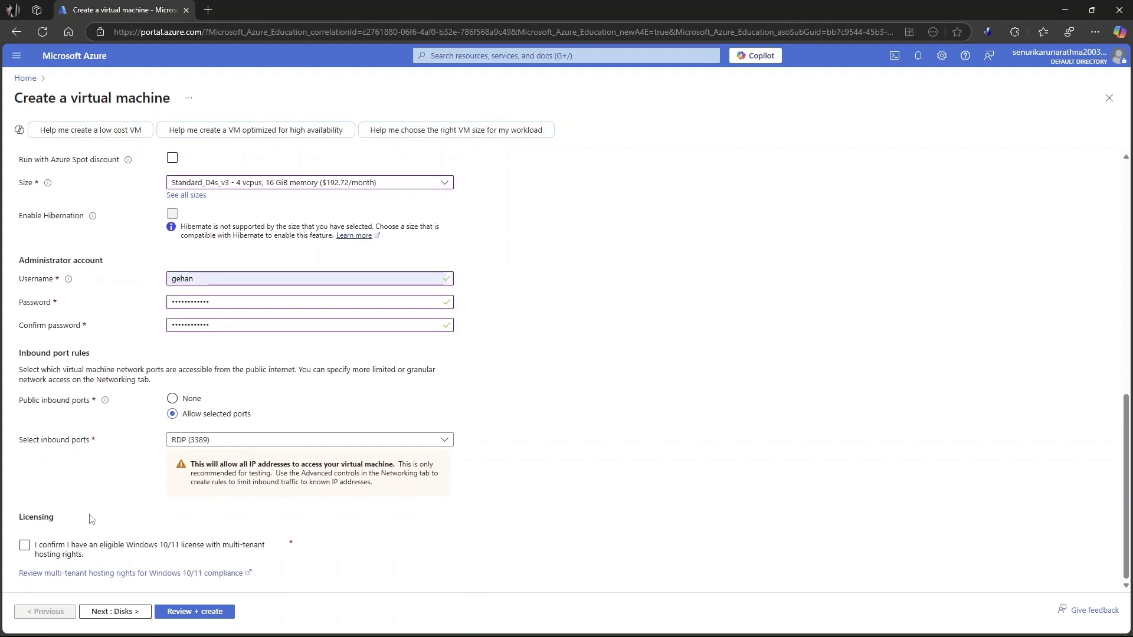
click(24, 552)
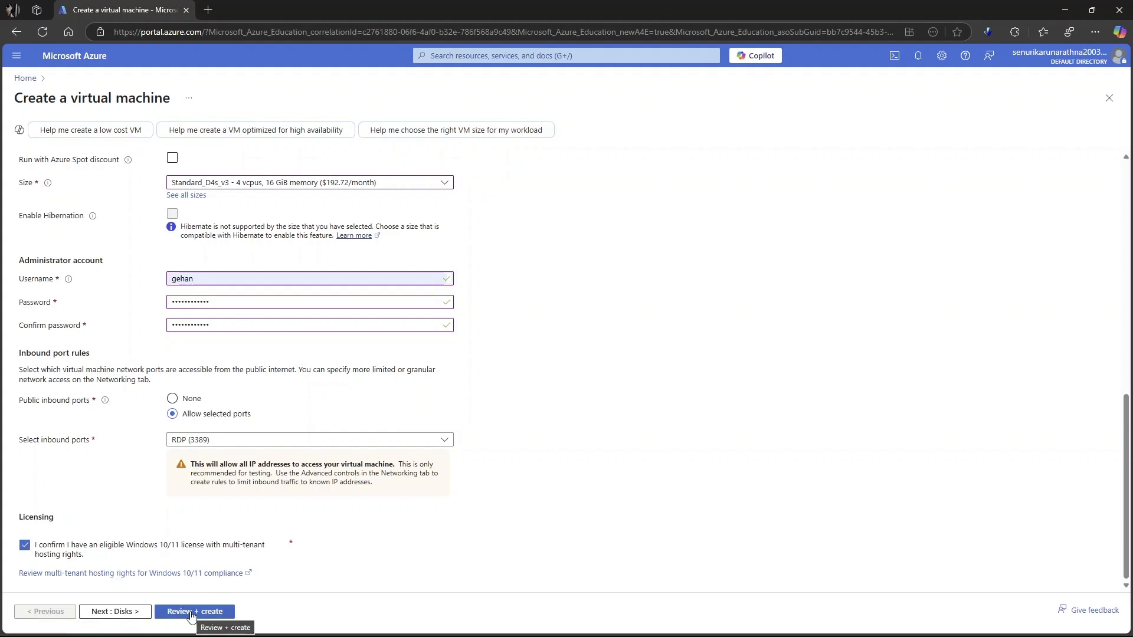
scroll(146, 523, up, 10)
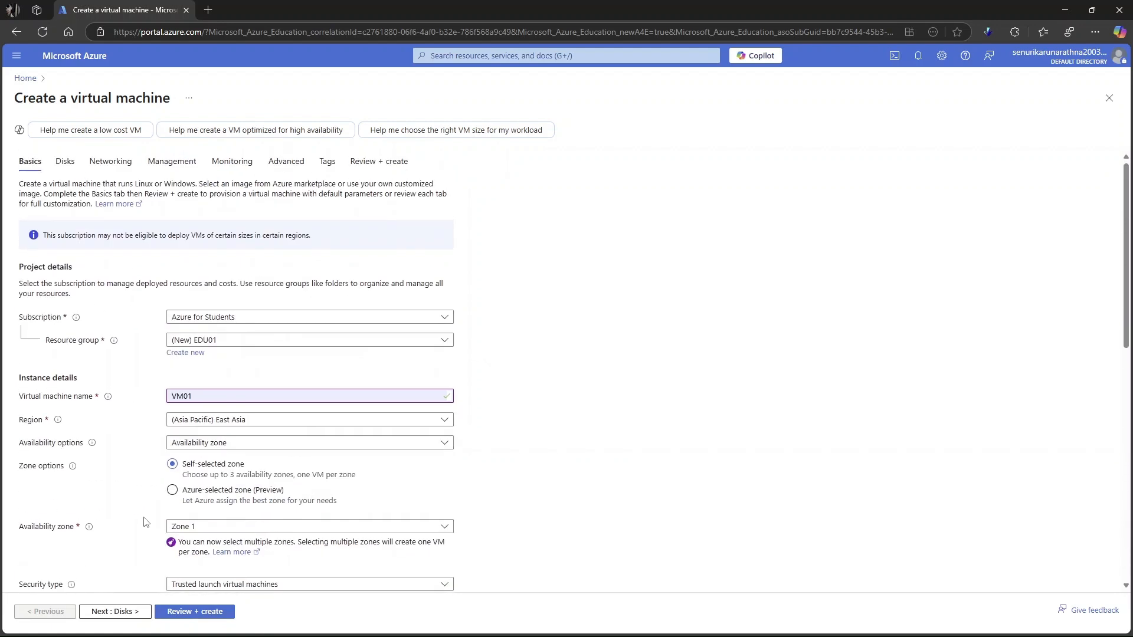
scroll(112, 531, down, 10)
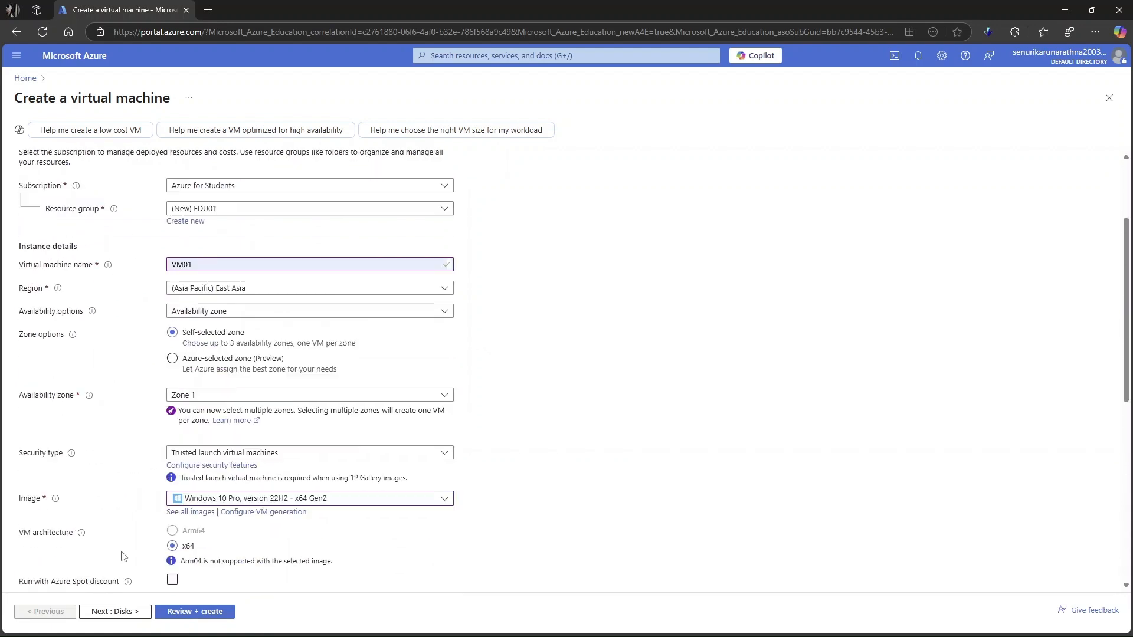
- Review the OS disk size and OS disk type choices for the virtual machine without changing either setting
click(118, 611)
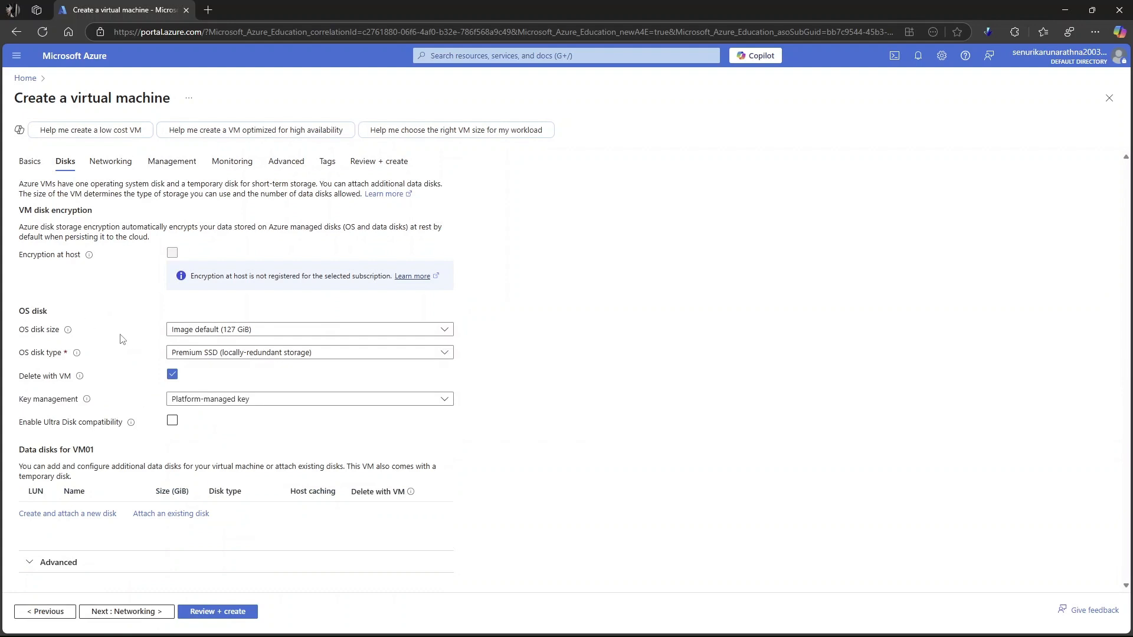
click(449, 331)
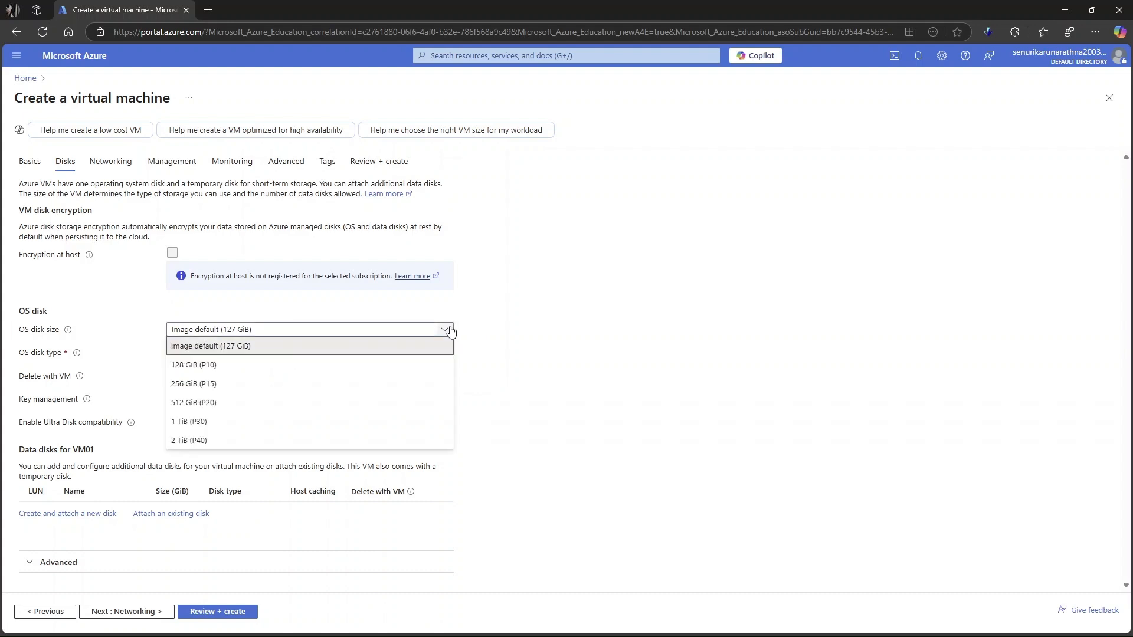
click(449, 330)
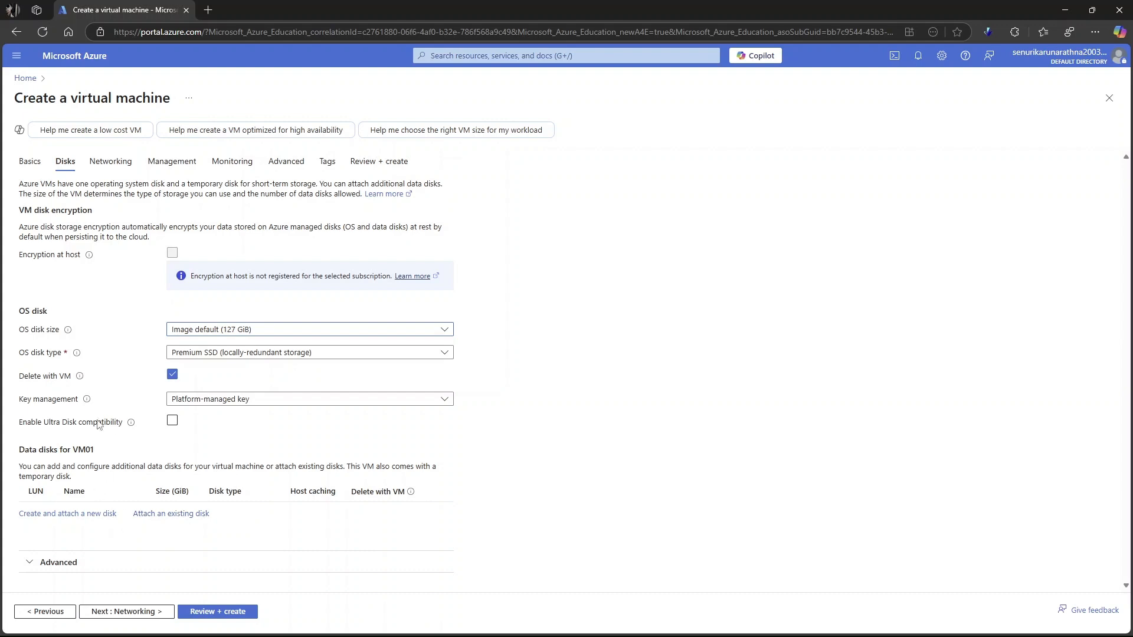
click(284, 358)
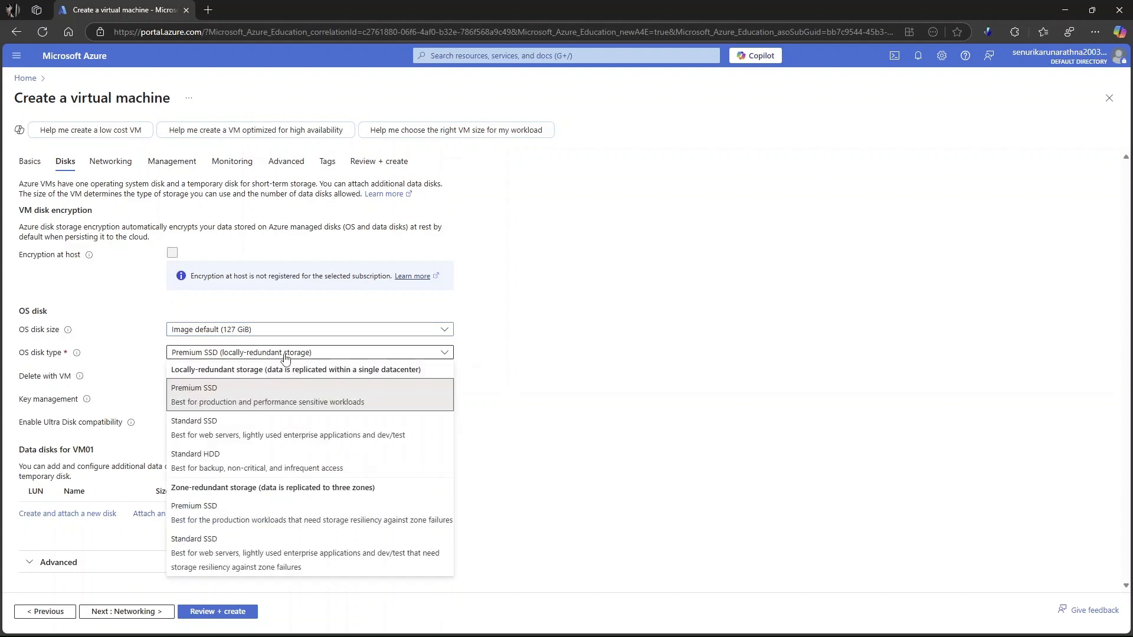
click(288, 357)
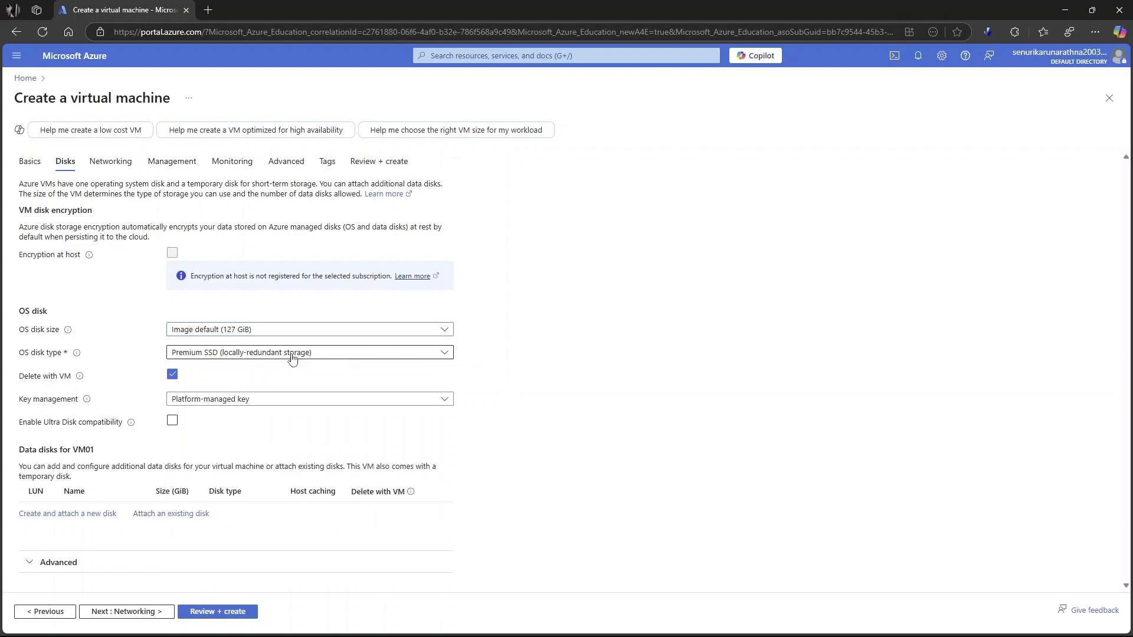
- Dismiss the offer to save the password and review the networking settings, including the subnet choices, without changing them
click(111, 160)
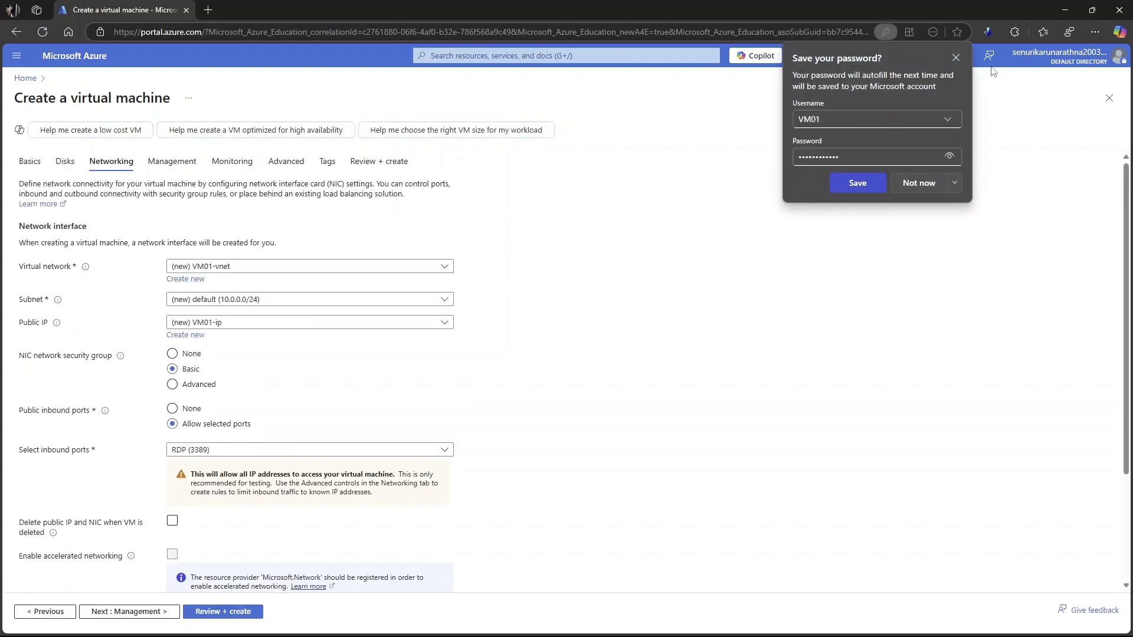
click(956, 58)
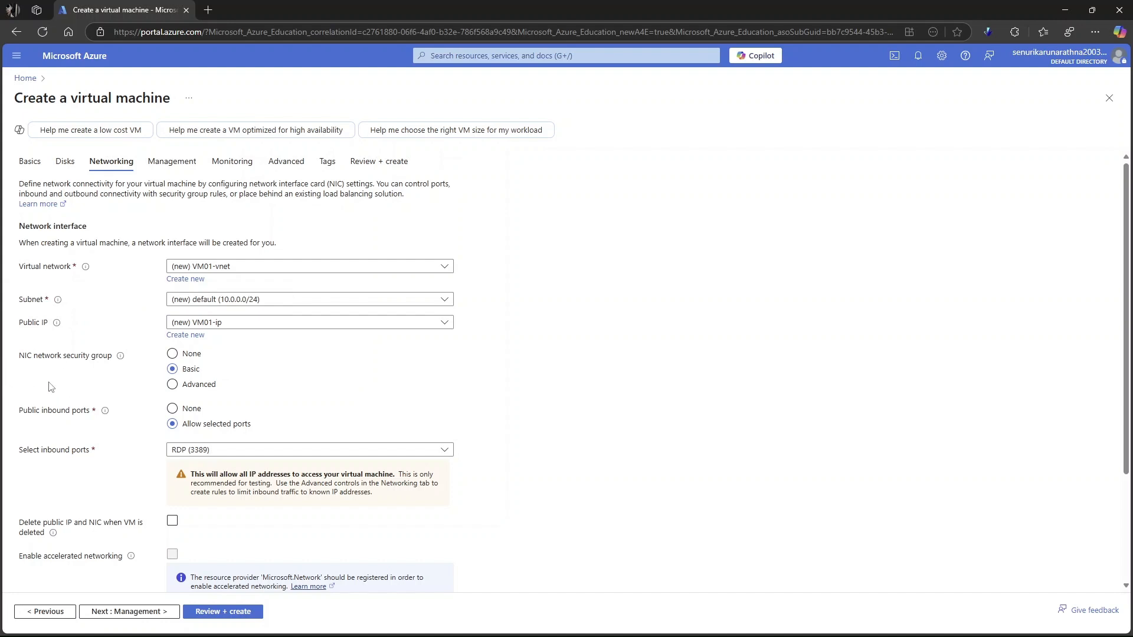
scroll(142, 382, down, 2)
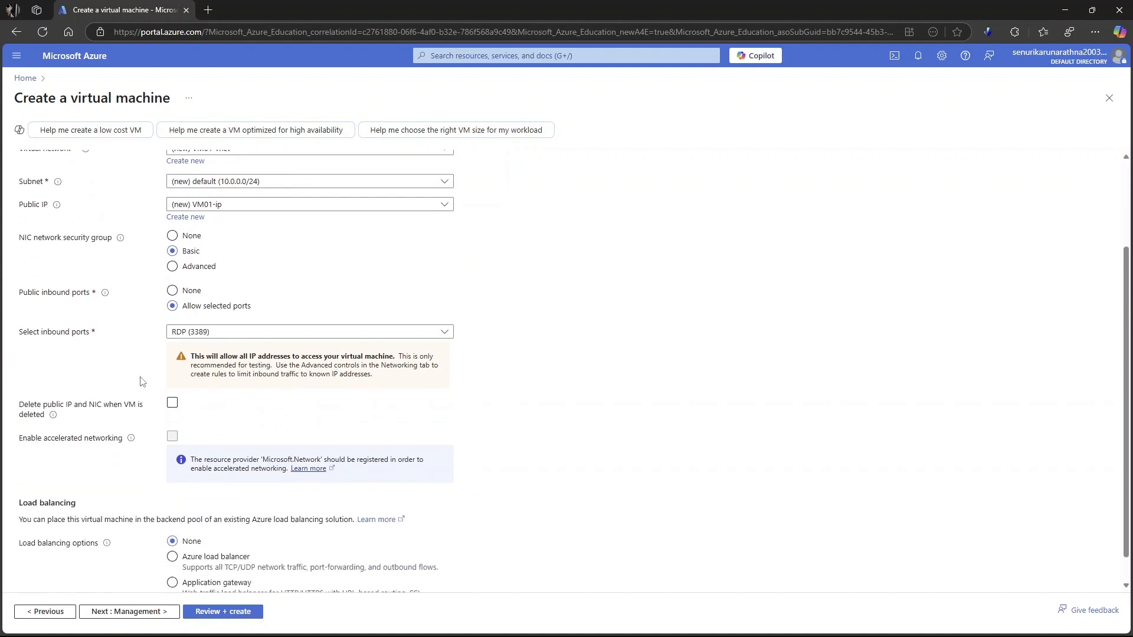
scroll(143, 382, up, 2)
click(315, 299)
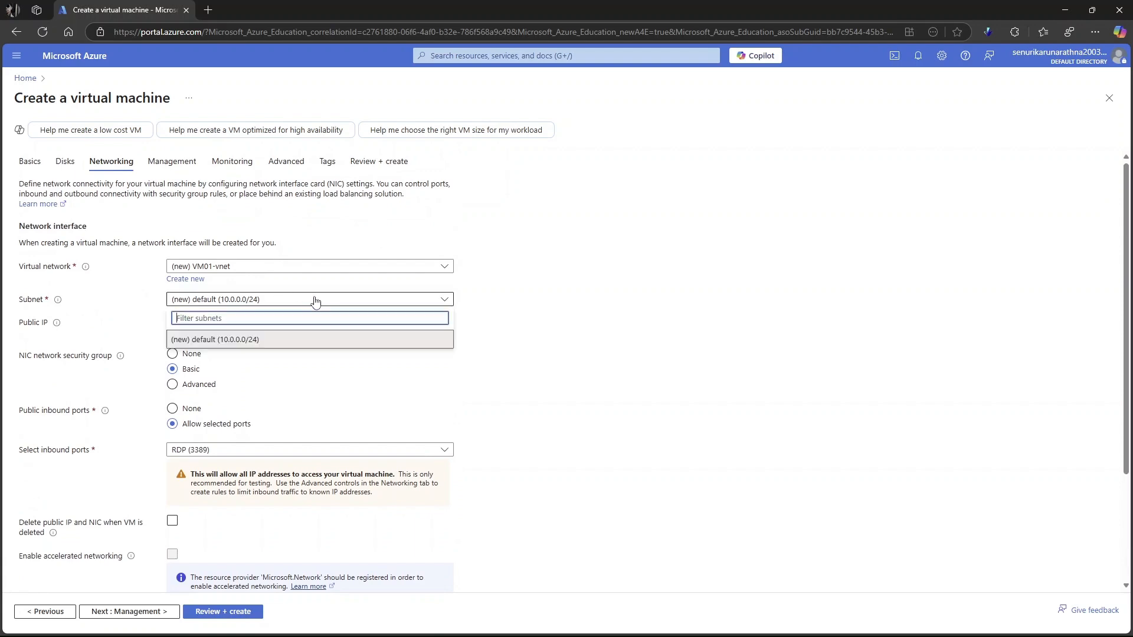
click(316, 300)
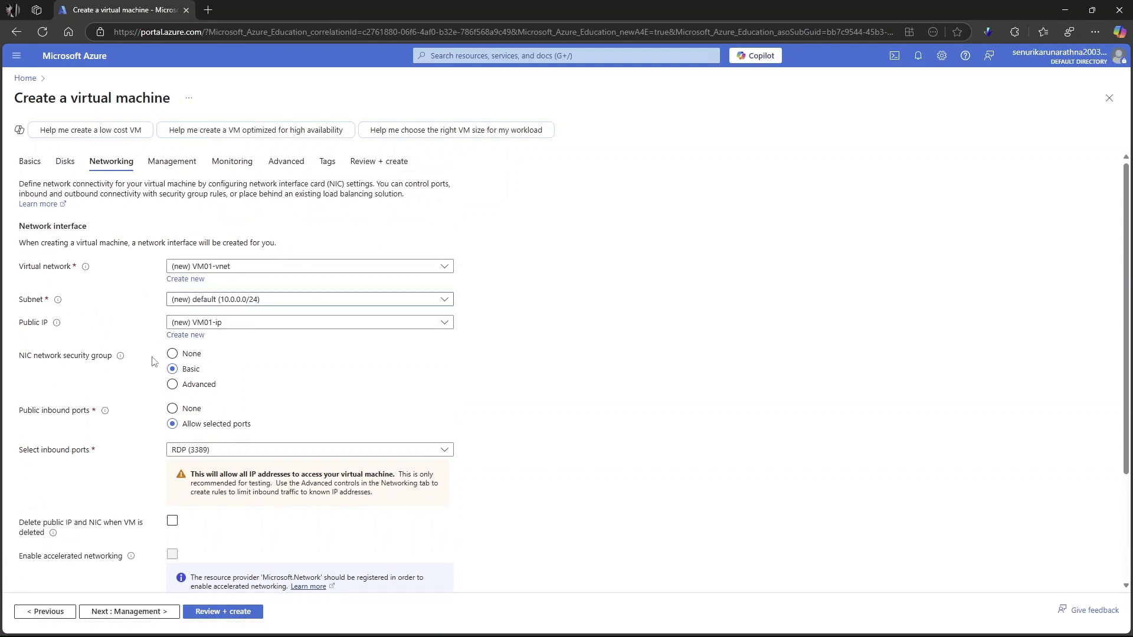
scroll(142, 372, down, 3)
scroll(146, 378, up, 3)
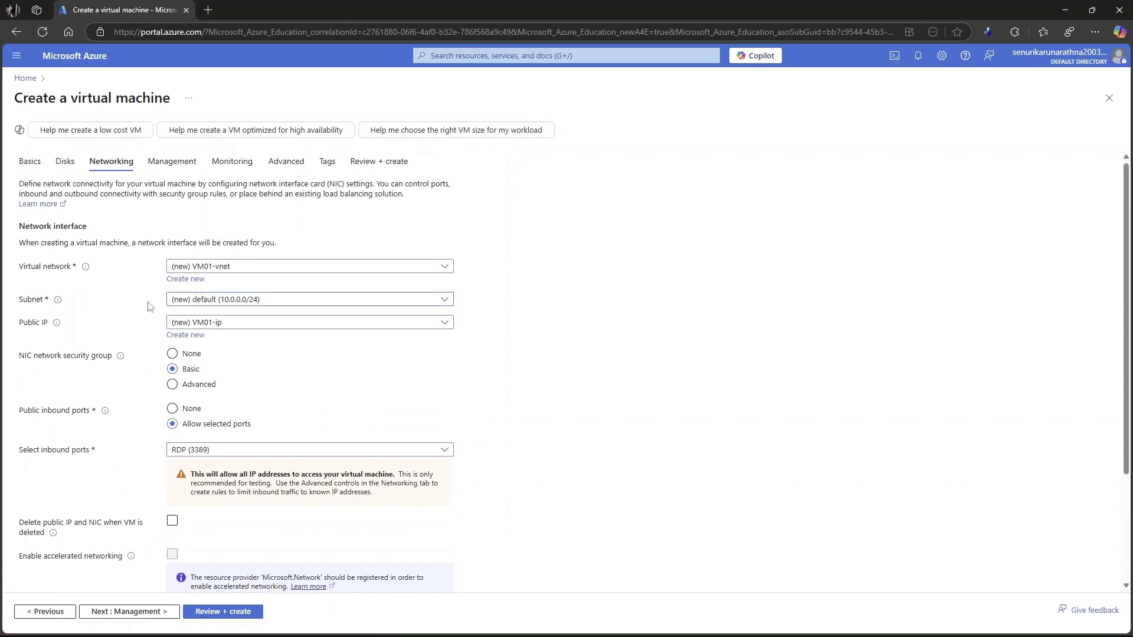
- Look through the management, monitoring, advanced and tag settings of the virtual machine without changing them
click(174, 161)
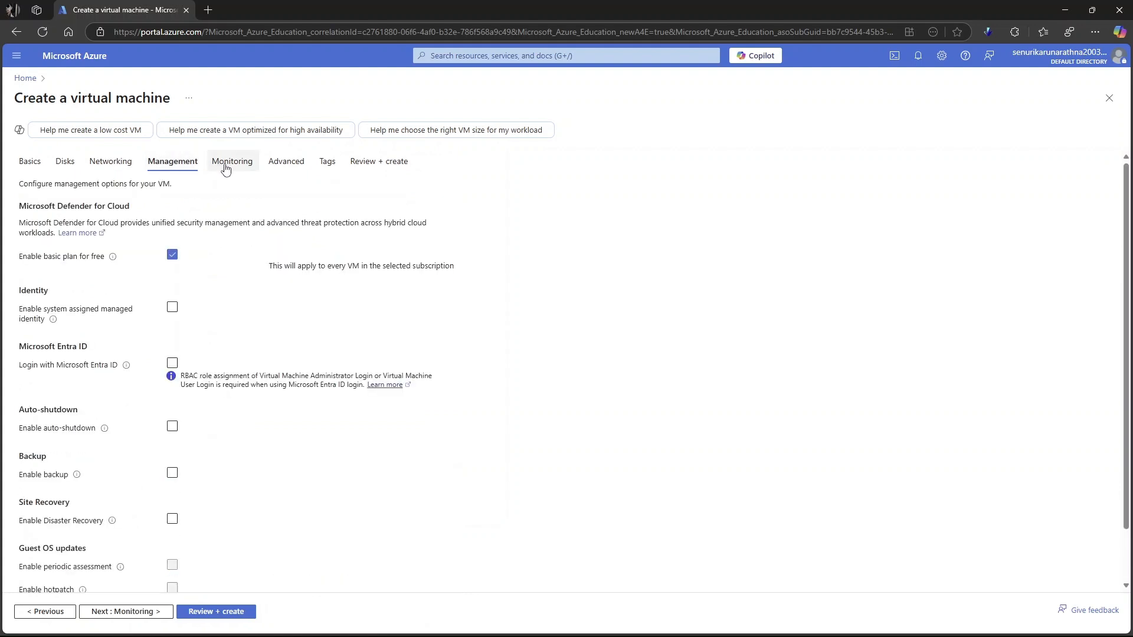
click(227, 168)
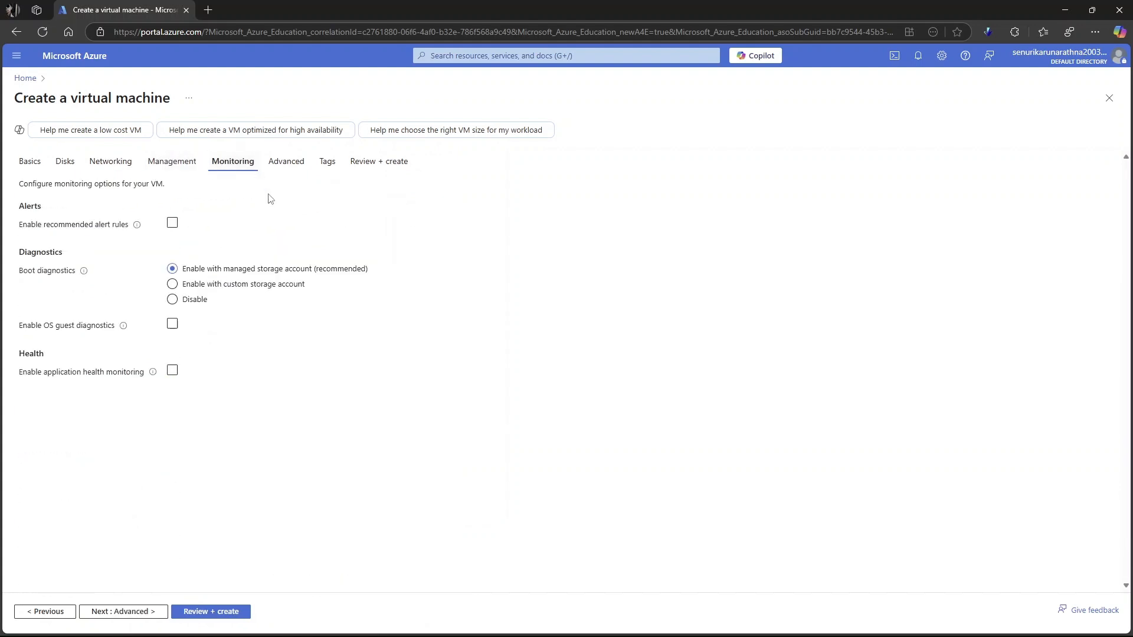
click(288, 170)
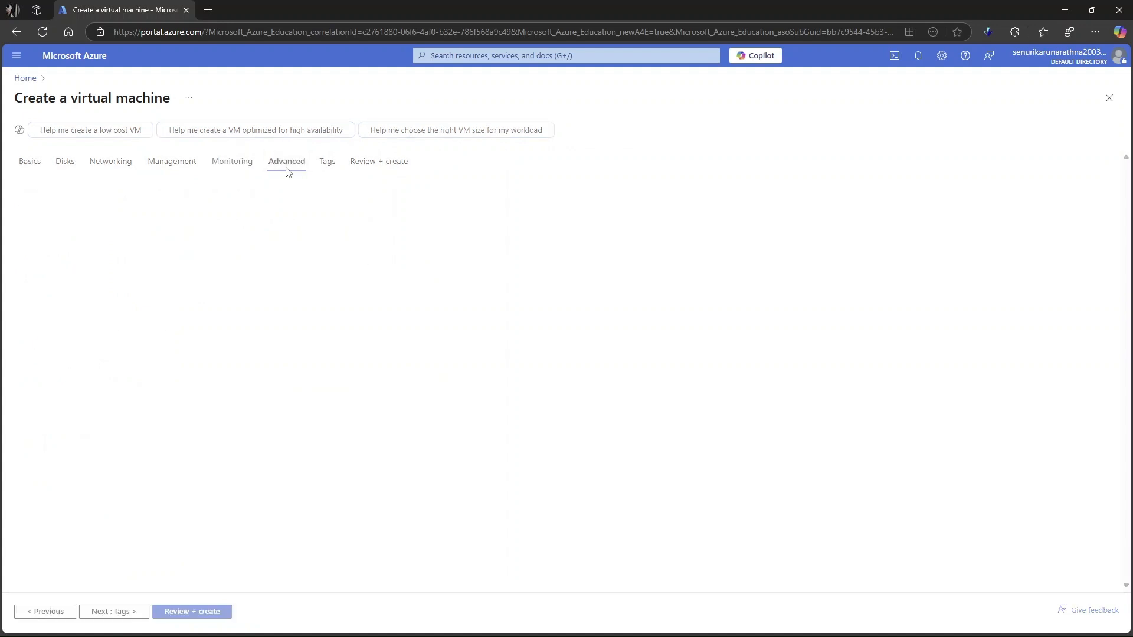
click(330, 170)
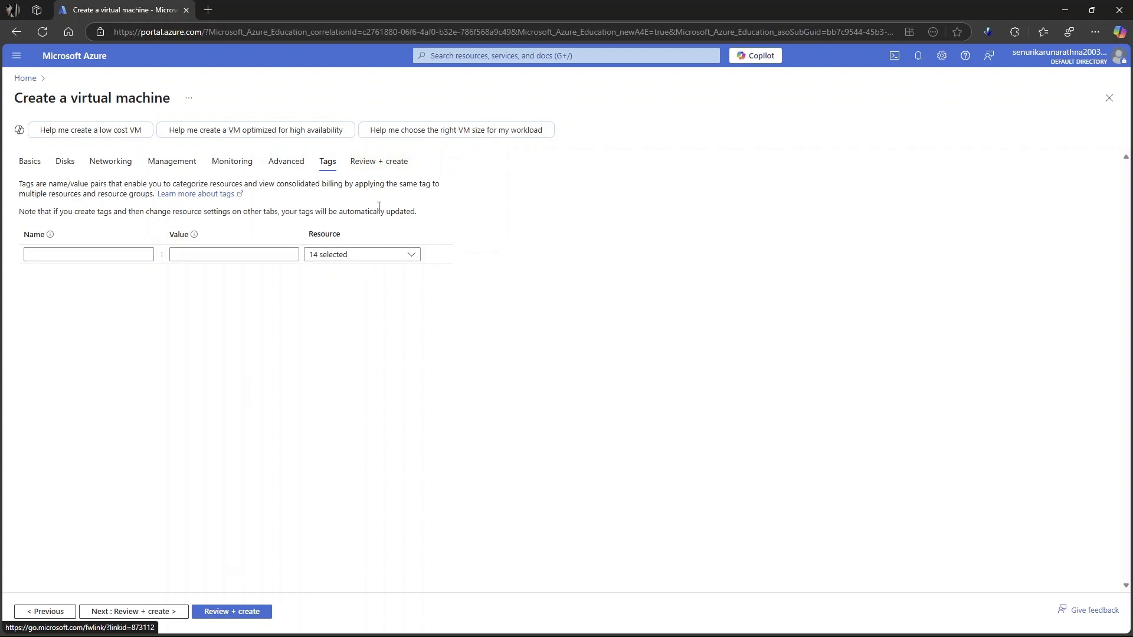
- Validate the virtual machine configuration and review its summary, including the image, size, disks, networking and management settings
click(379, 162)
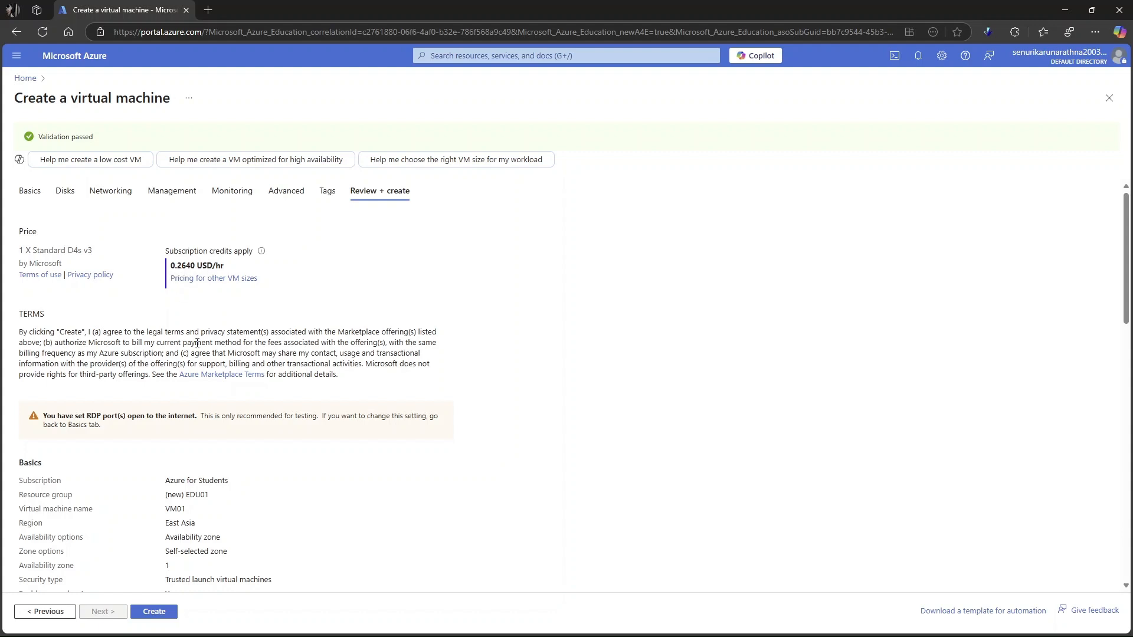
scroll(197, 342, down, 4)
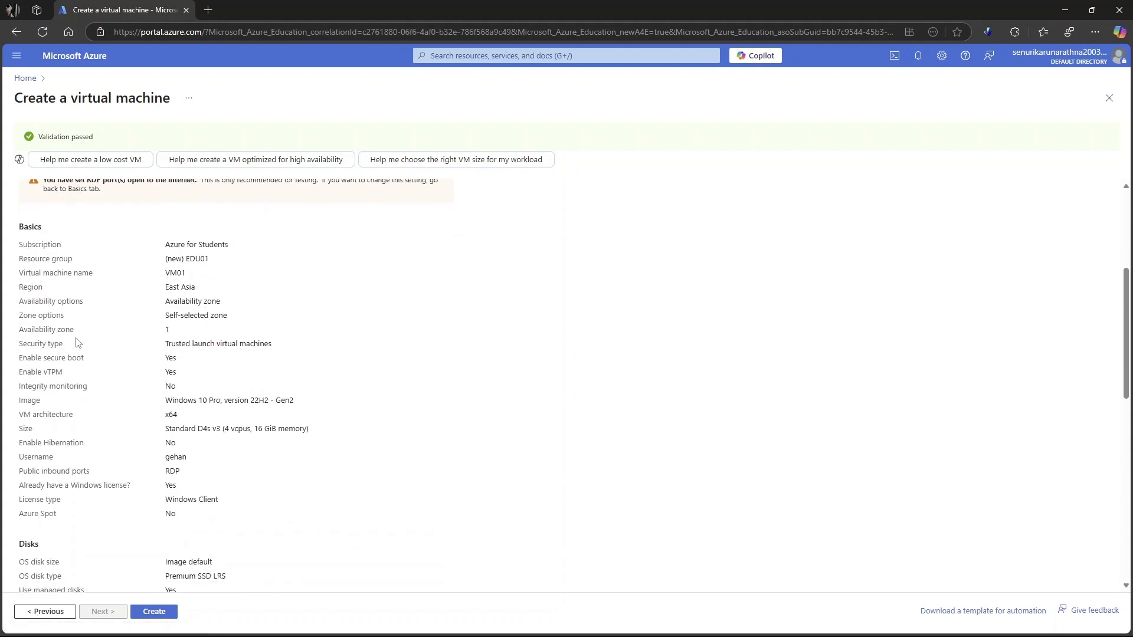
scroll(89, 348, down, 2)
scroll(94, 354, up, 2)
scroll(88, 324, down, 3)
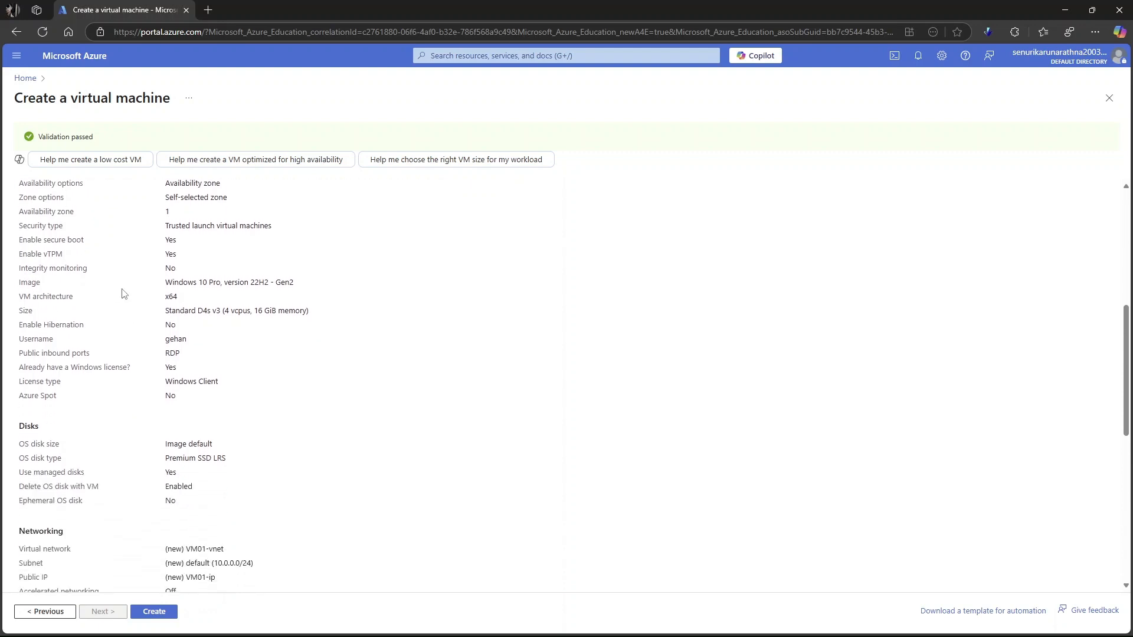
drag(165, 282, 274, 283)
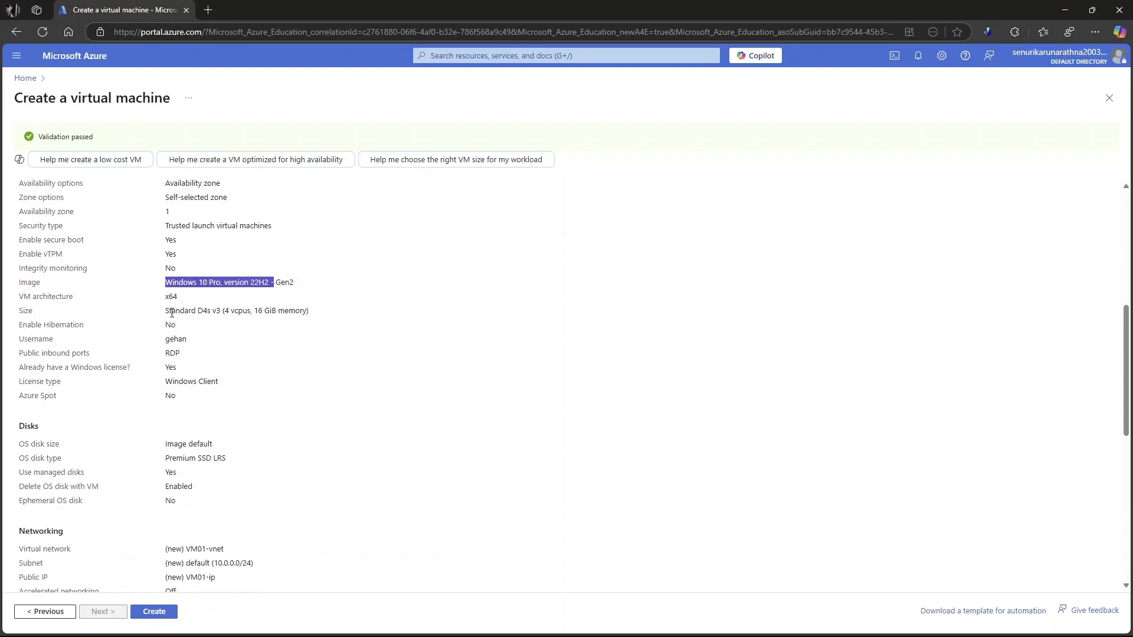
drag(165, 311, 326, 314)
click(304, 353)
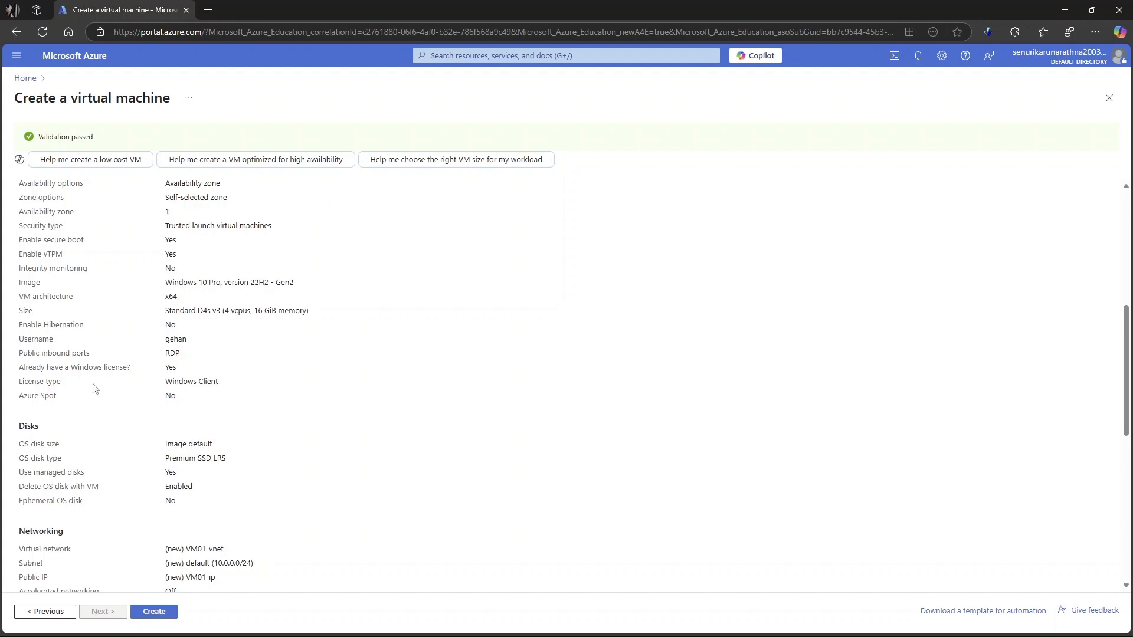
scroll(115, 461, down, 3)
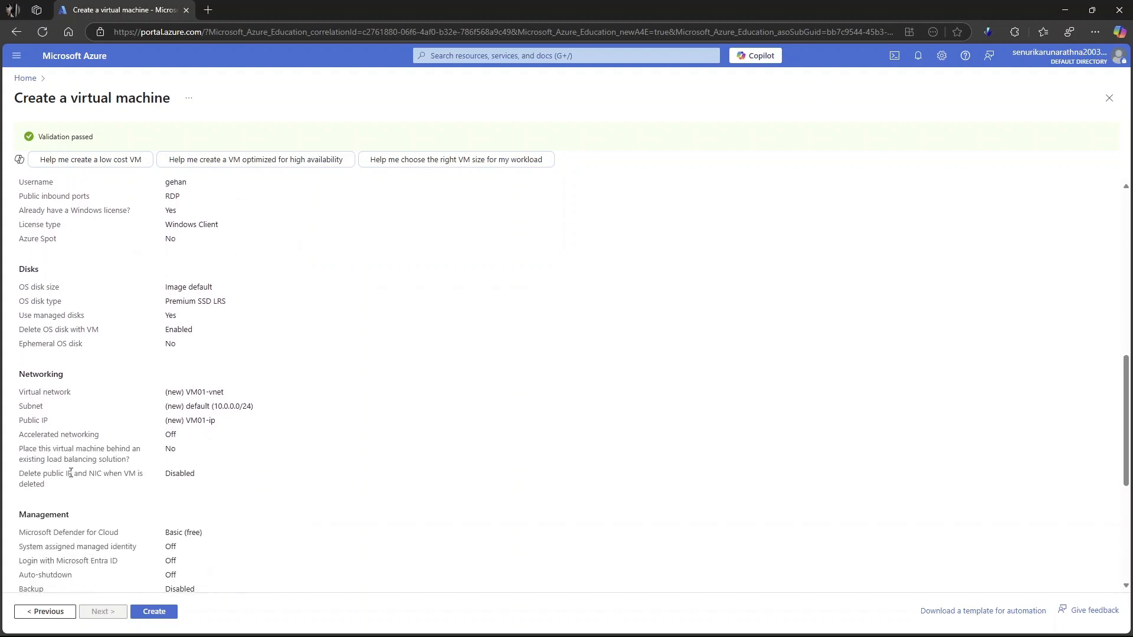
scroll(71, 473, down, 5)
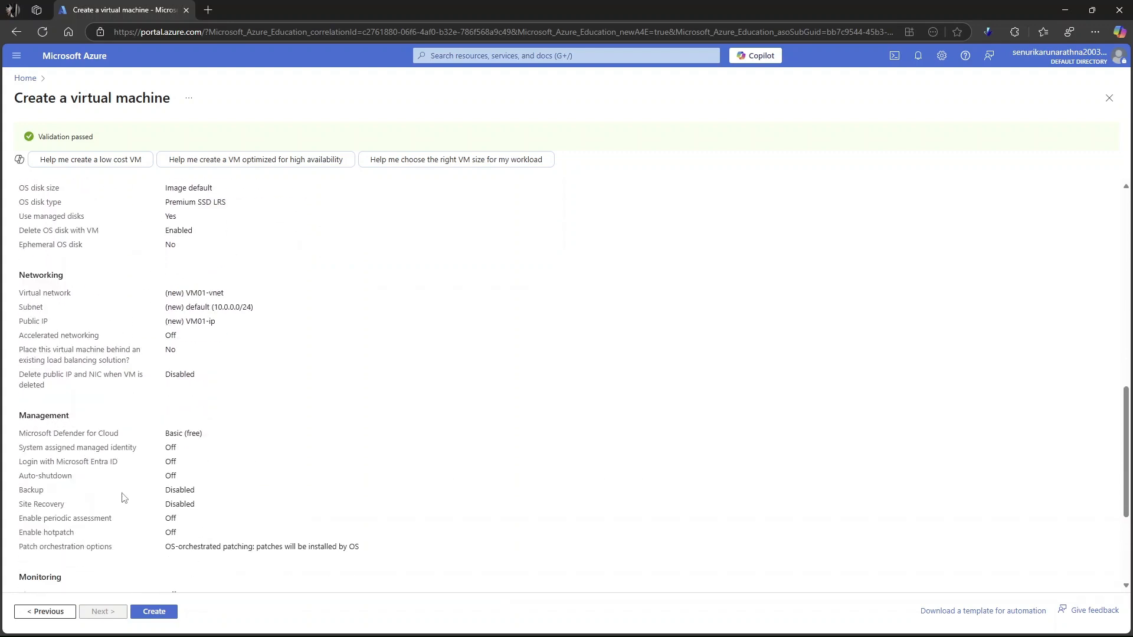
- Create the virtual machine and check the progress of its deployment in the notifications
click(154, 612)
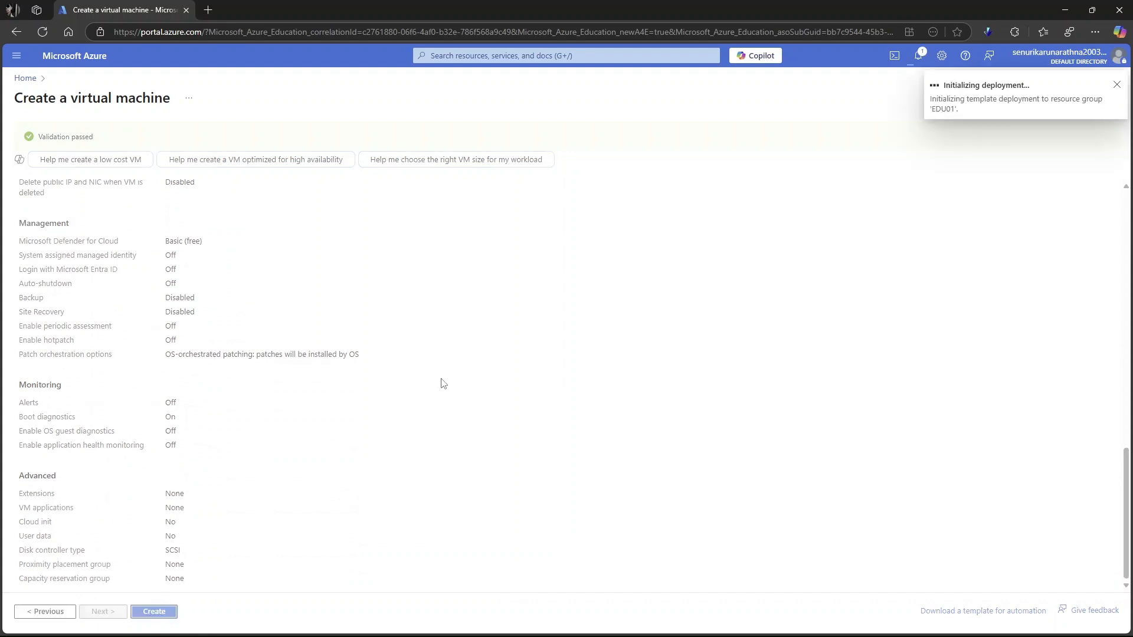
click(919, 56)
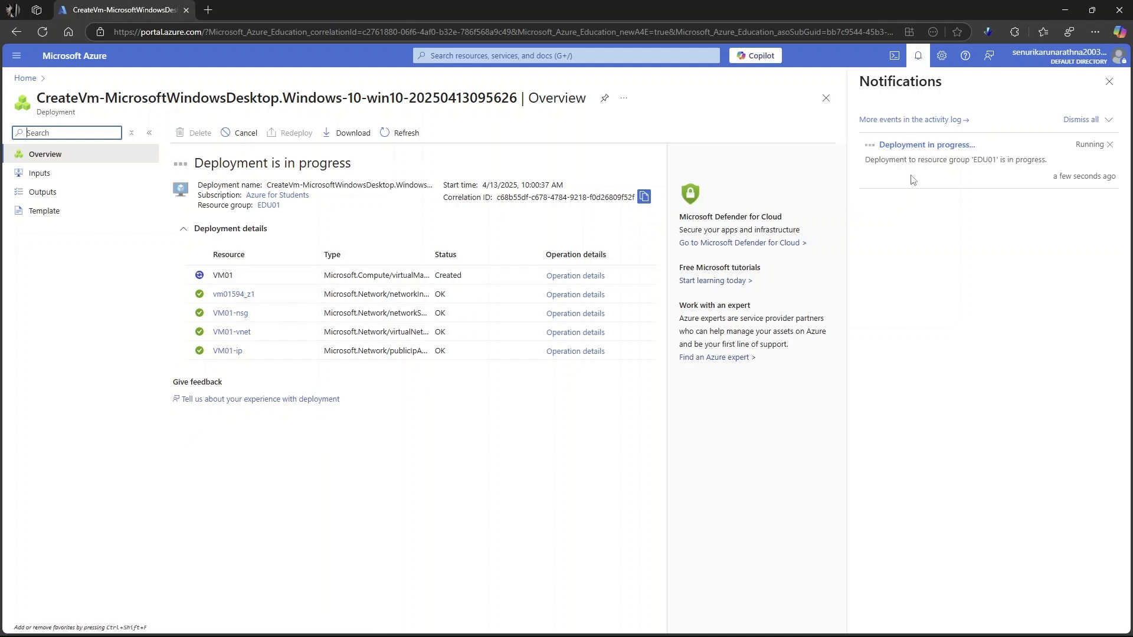
click(1108, 83)
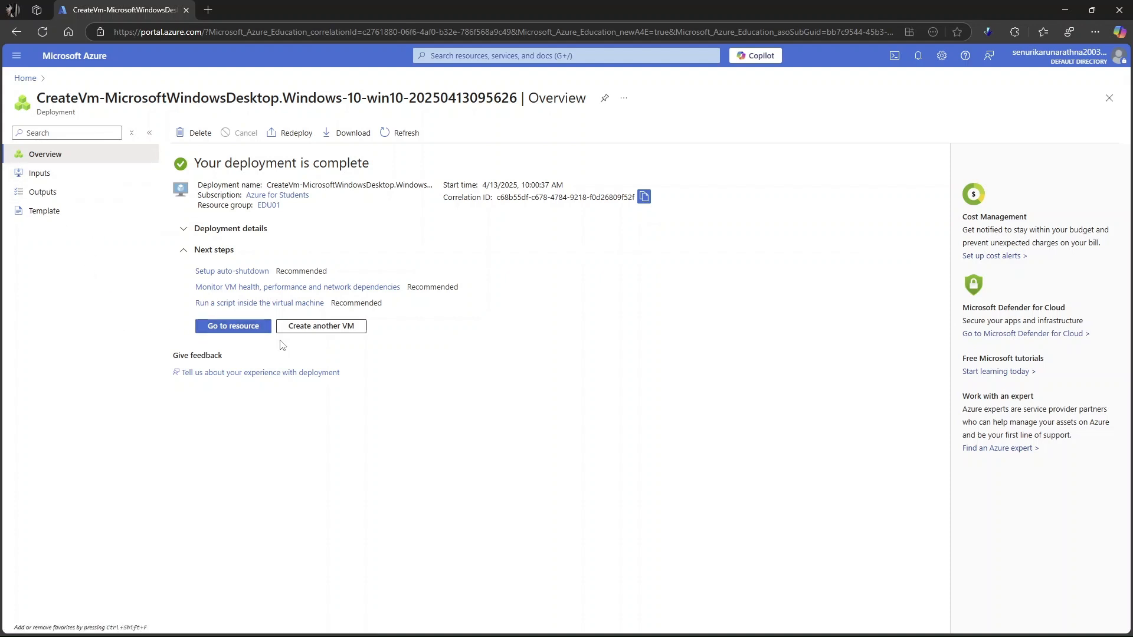
- Open the deployed VM01 resource and review its overview properties, including networking, size, source image and disk
click(236, 329)
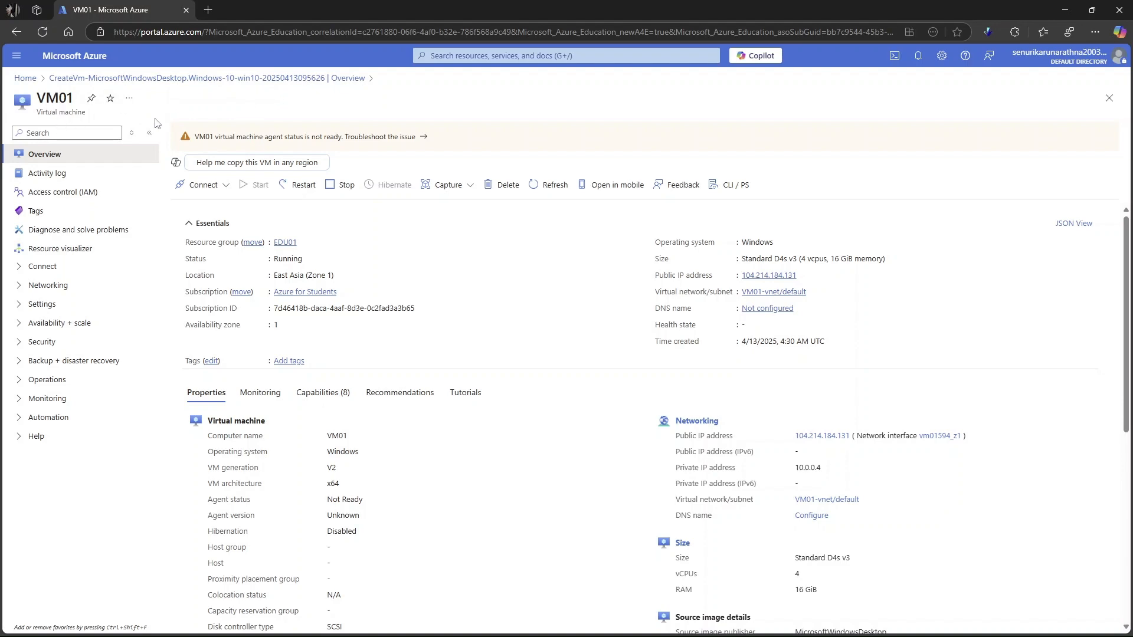
scroll(549, 307, down, 5)
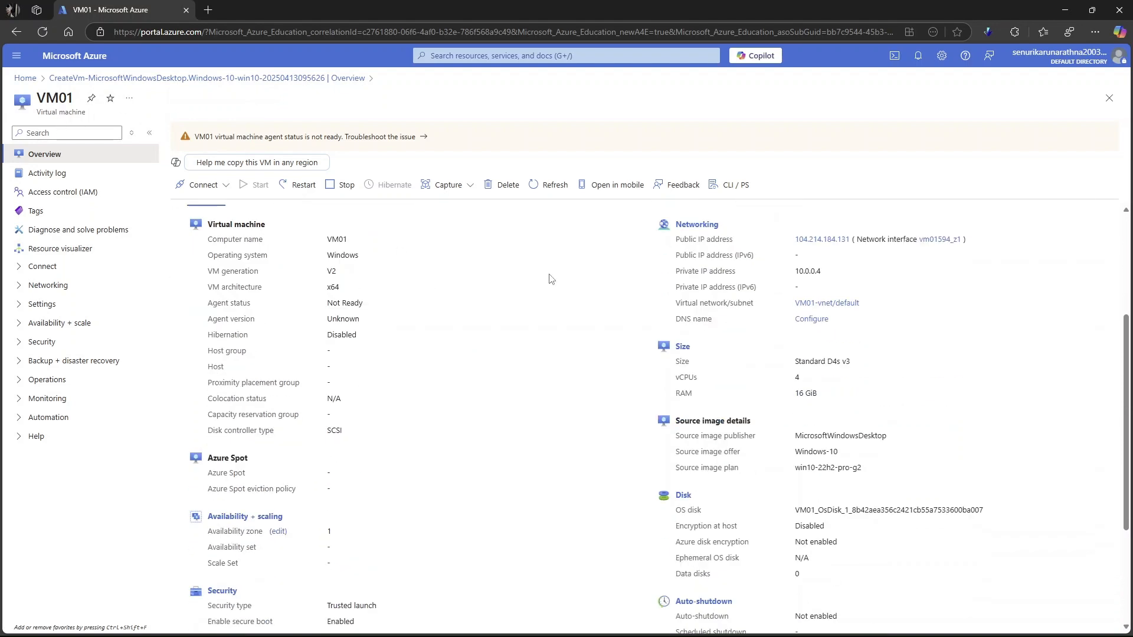
scroll(544, 362, up, 3)
scroll(546, 361, up, 3)
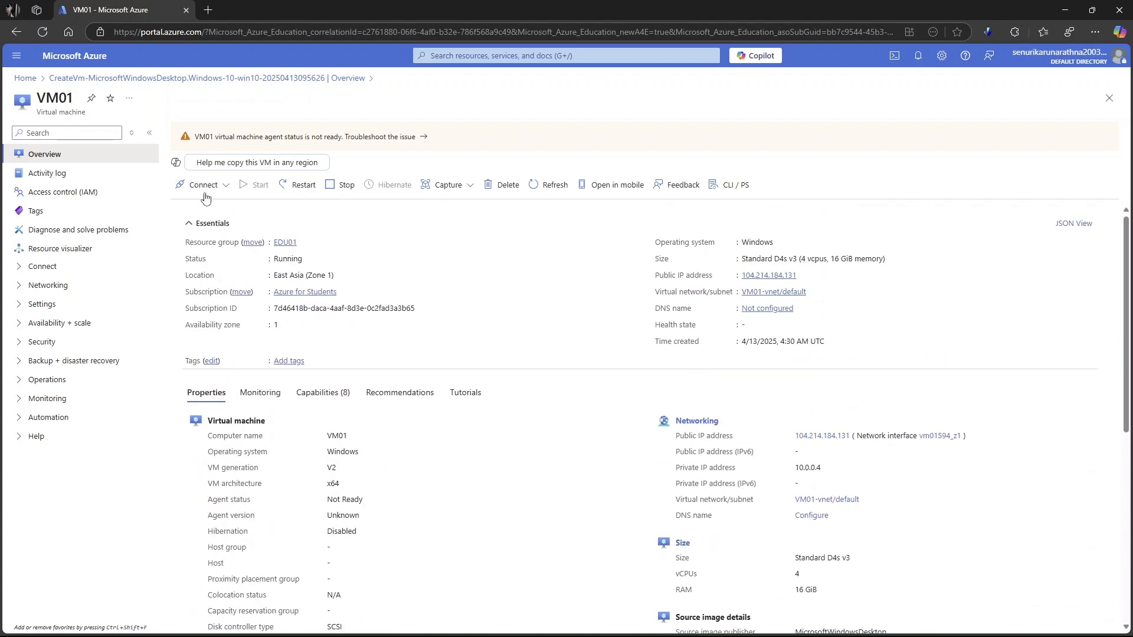
- Download the native RDP file from VM01's connection page and keep the file despite the browser's warning
click(226, 187)
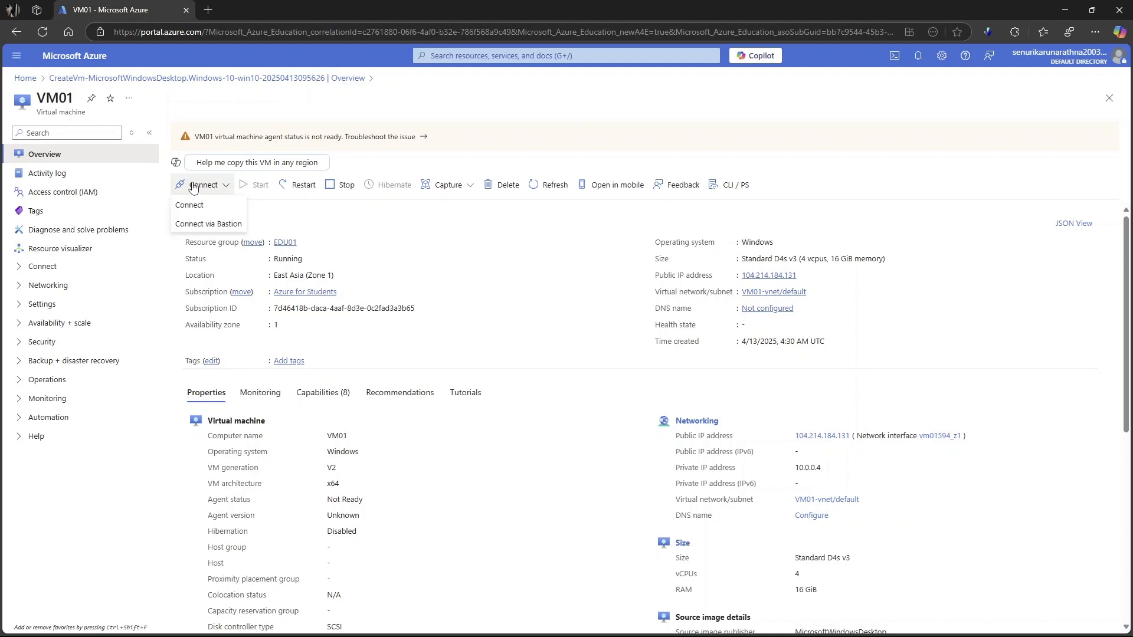
click(374, 213)
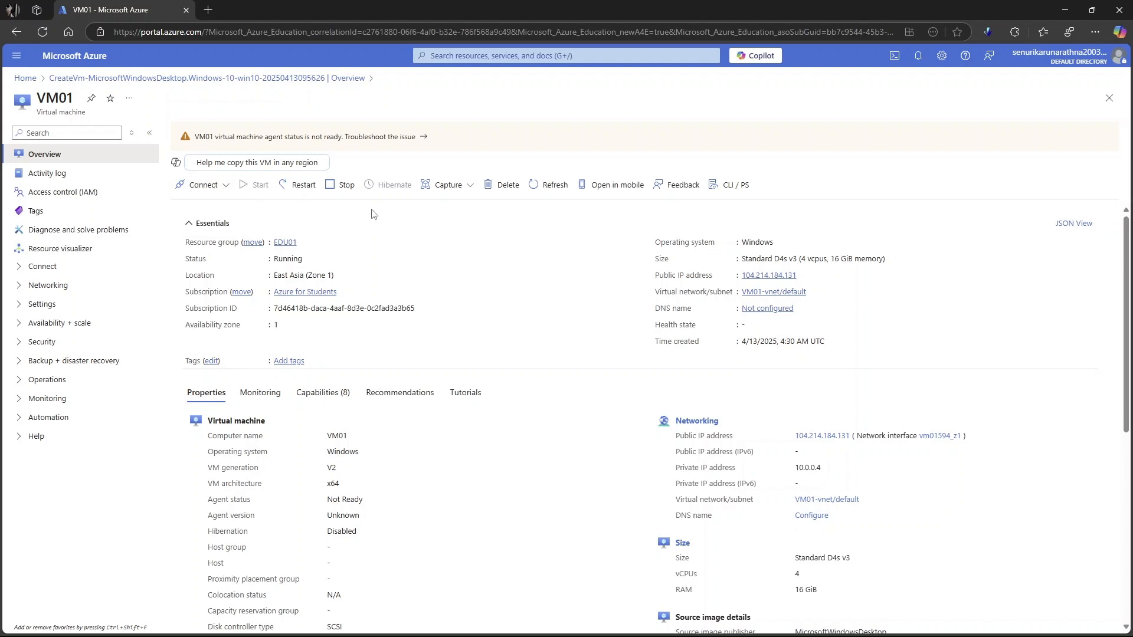
click(190, 188)
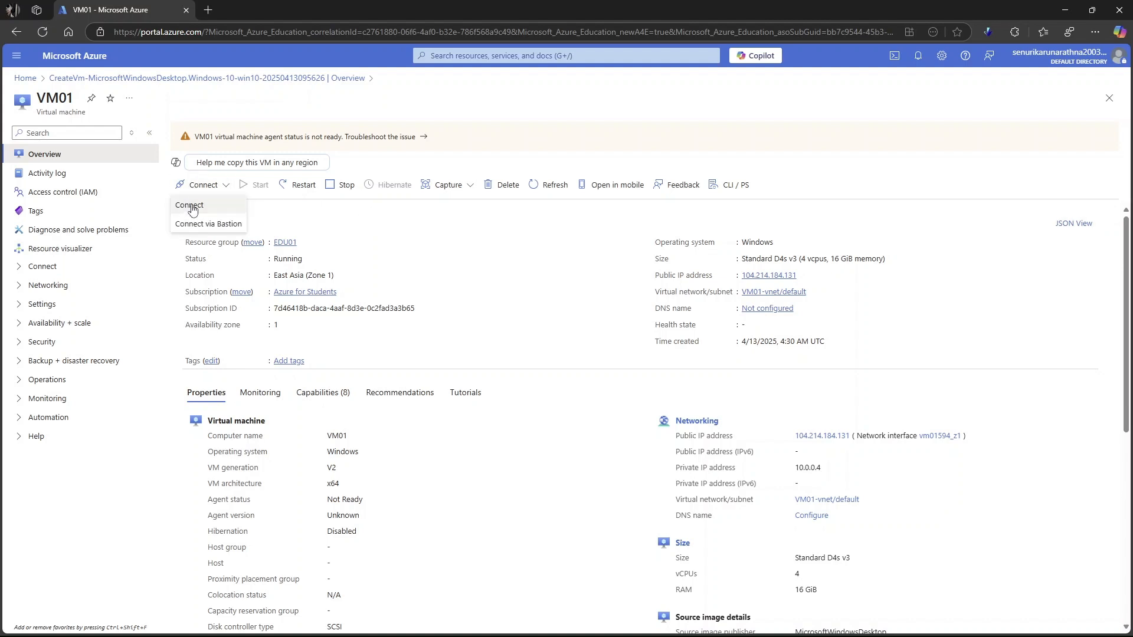
click(189, 206)
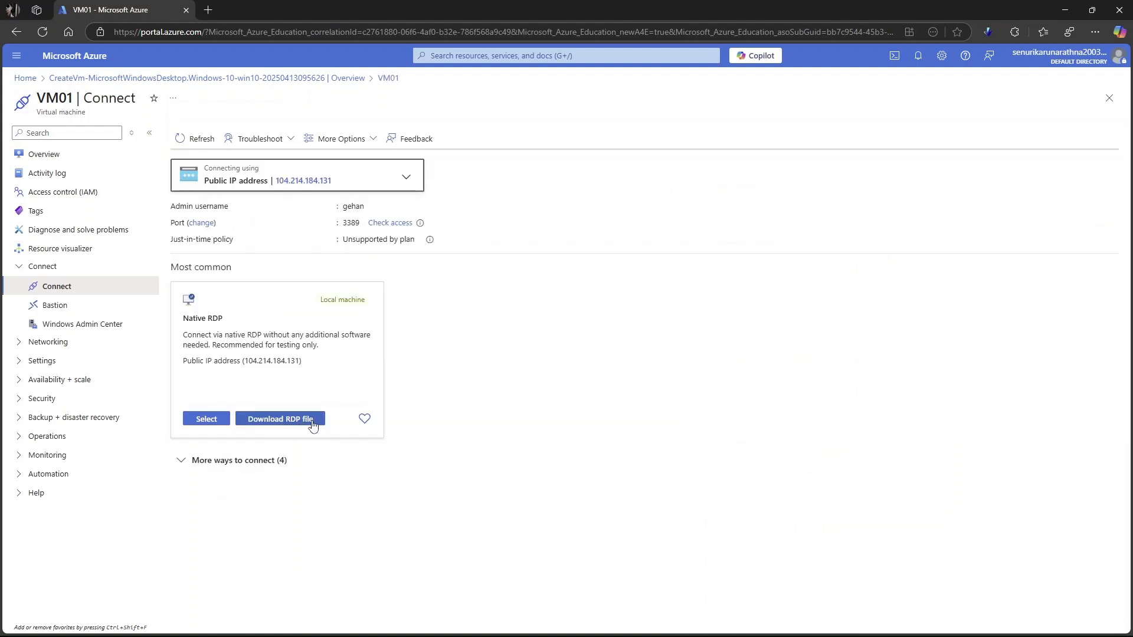
click(298, 421)
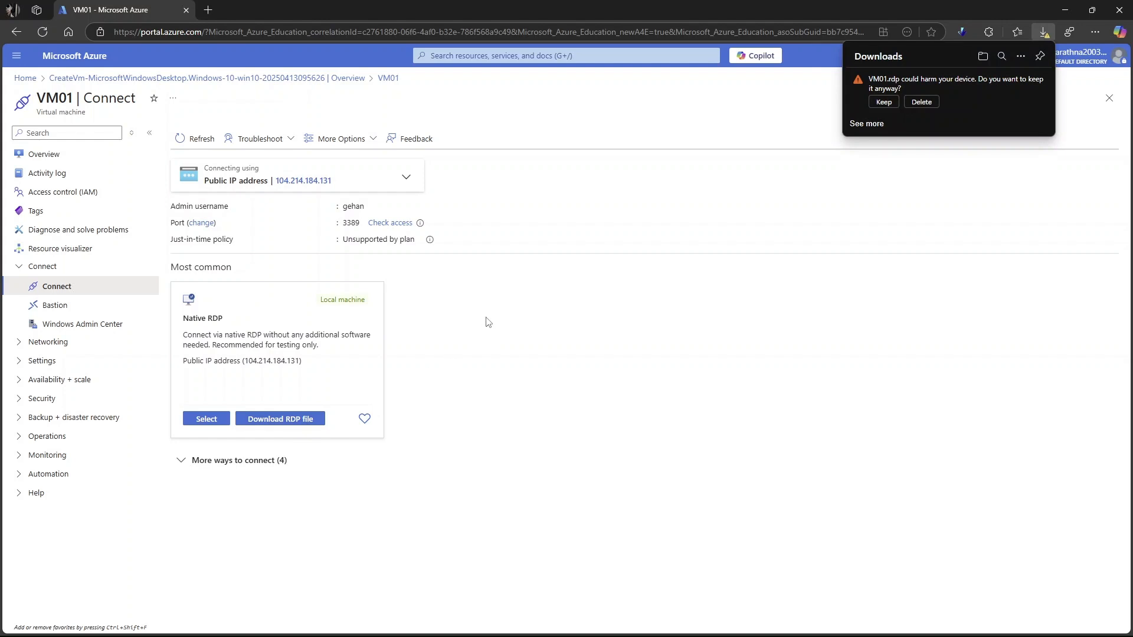
click(884, 103)
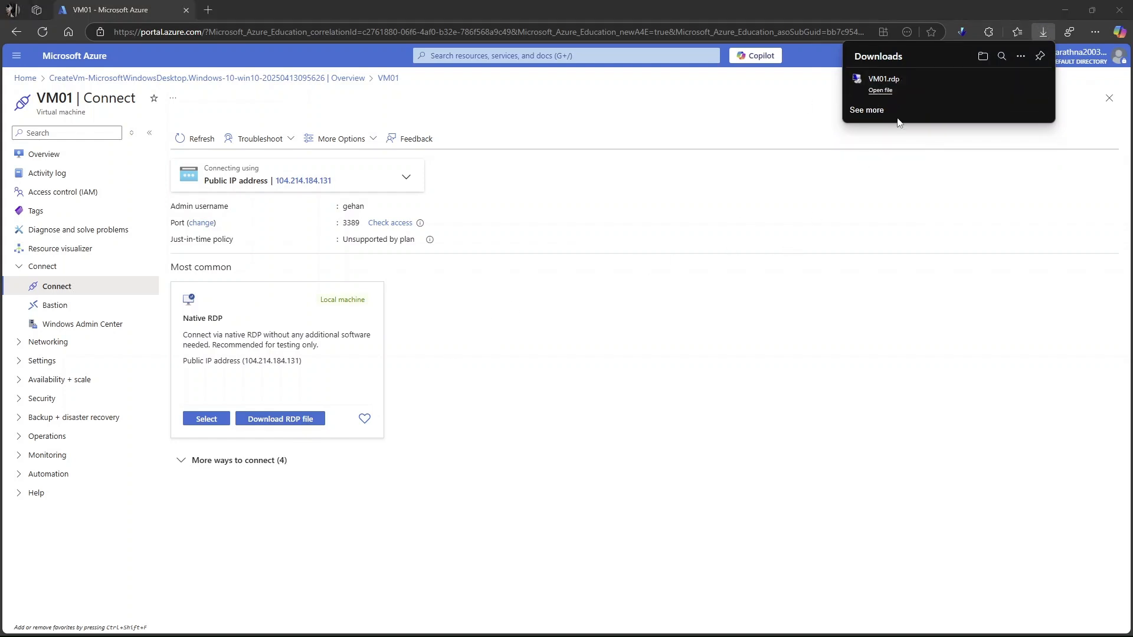
- Open the downloaded VM01.rdp file and agree to connect despite the unknown publisher
click(885, 92)
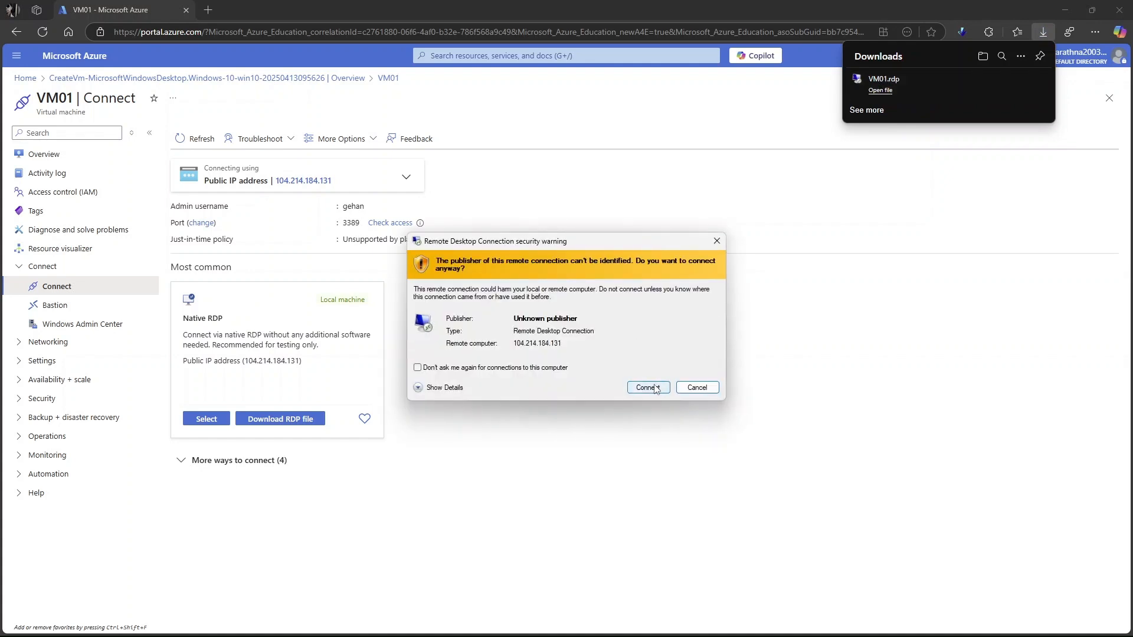
drag(598, 242, 563, 243)
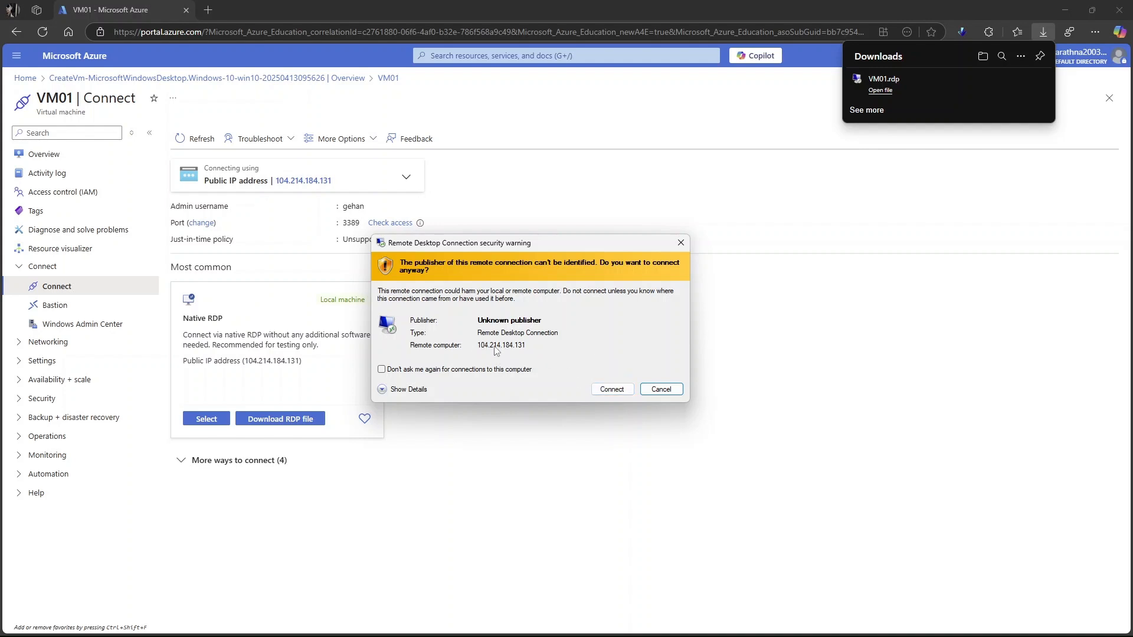
click(613, 389)
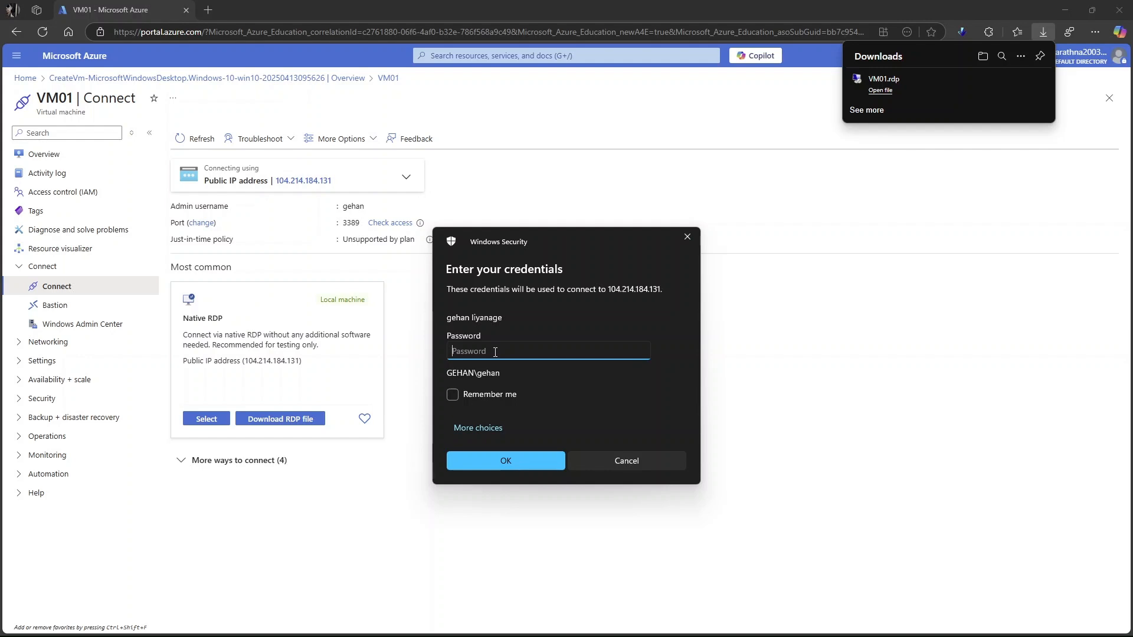
- Sign in to the remote computer with the account password and accept its untrusted certificate
key(Caps_Lock)
text(•)
key(Caps_Lock)
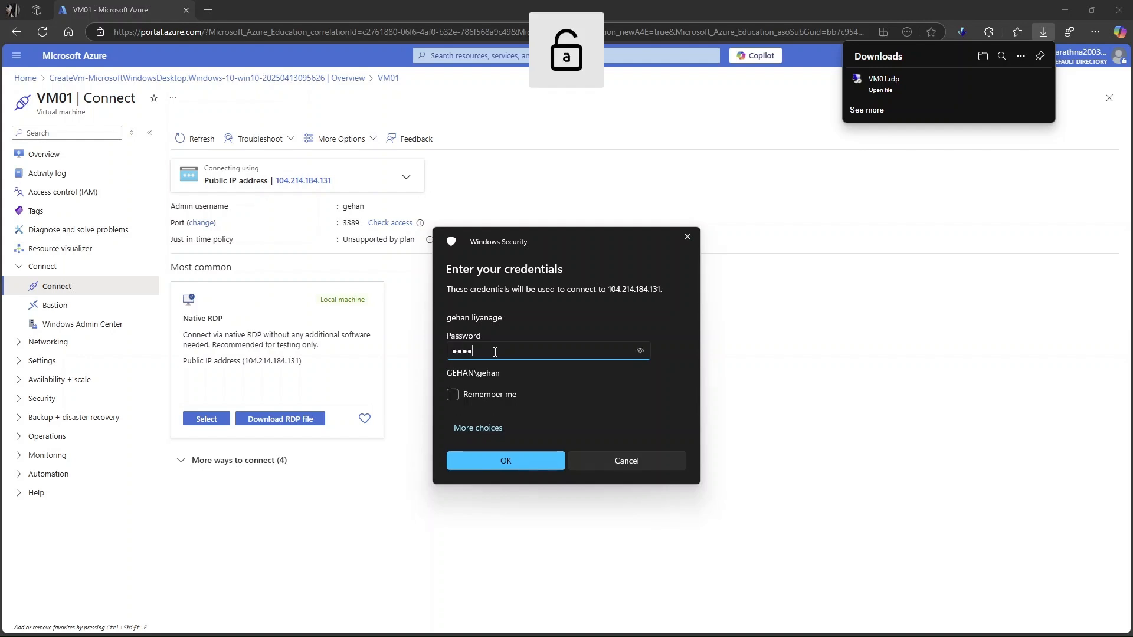
text(•••••••••••)
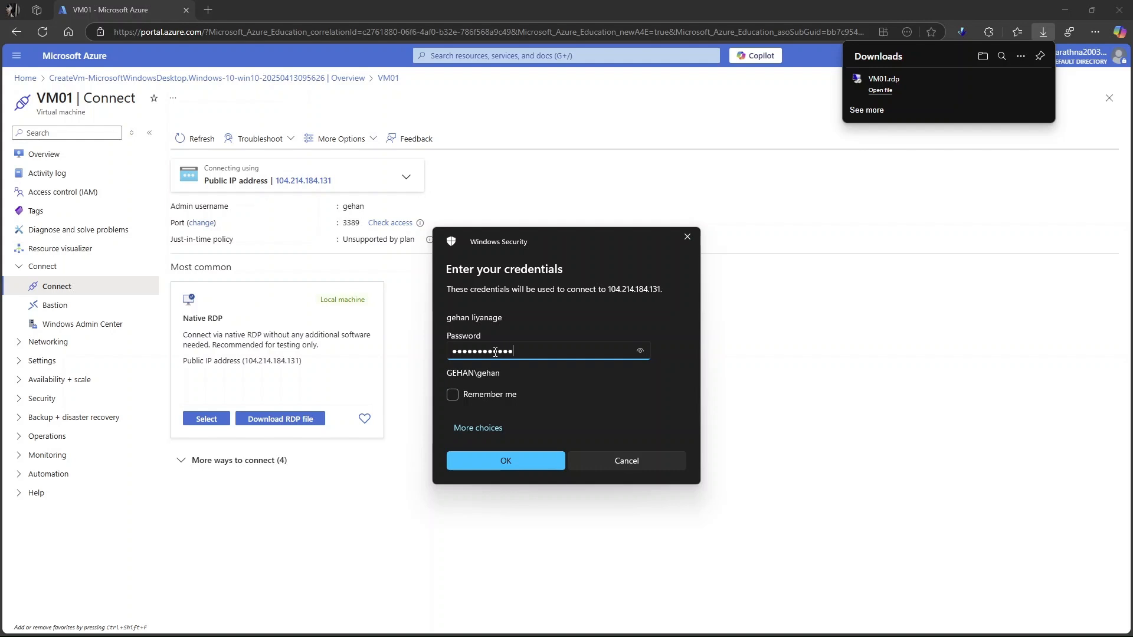
click(530, 459)
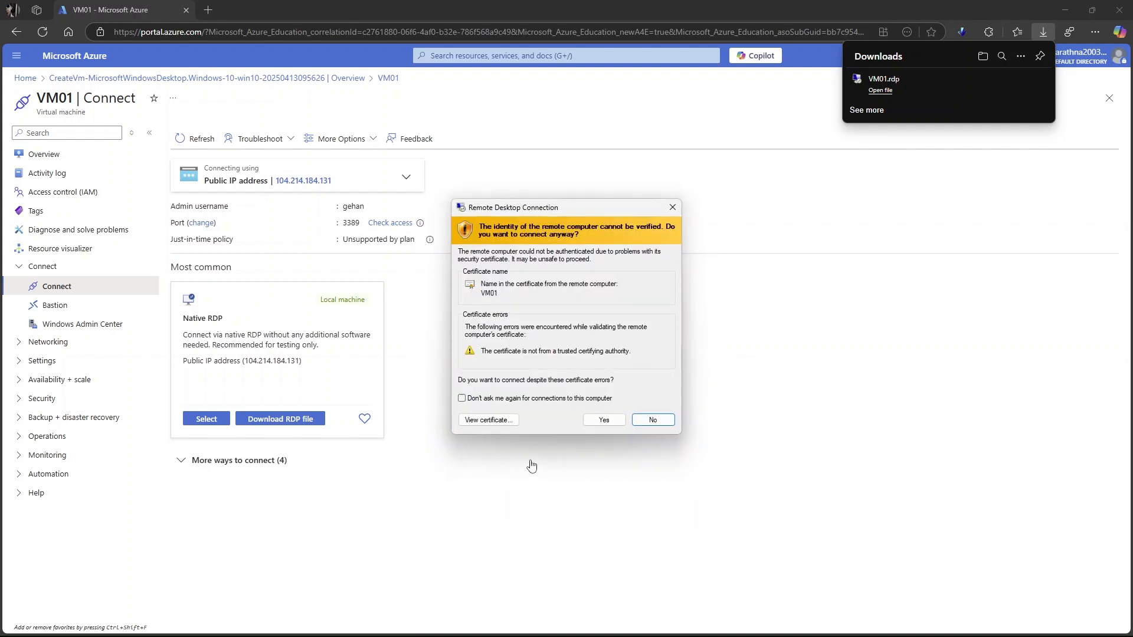
click(603, 418)
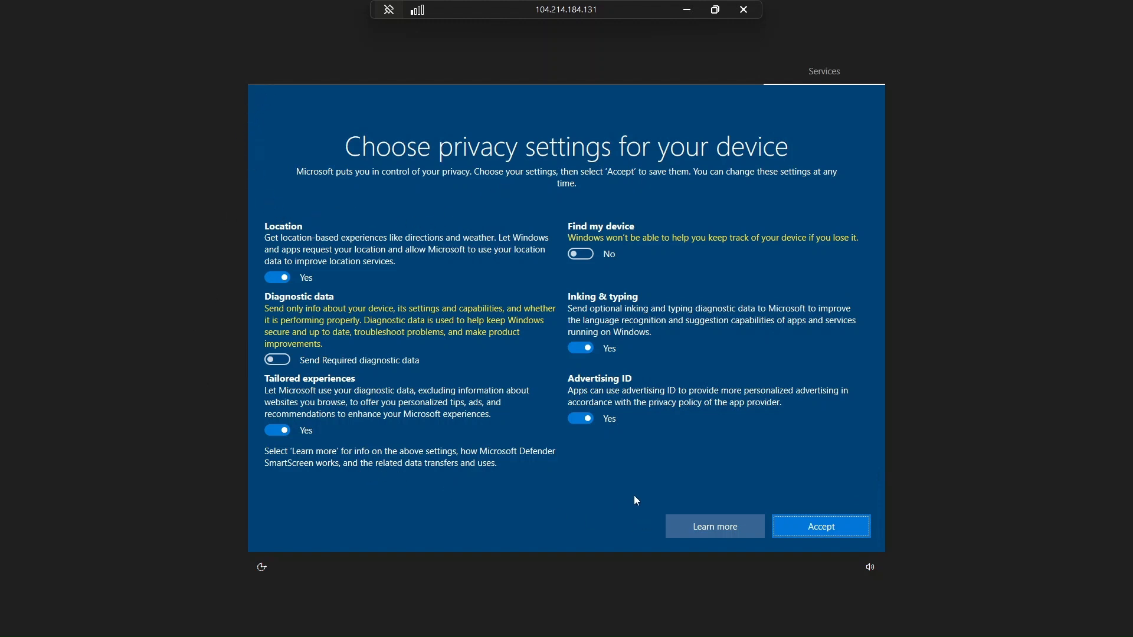
- Accept the default Windows privacy settings, then dismiss the network discovery prompt and the Edge introduction
click(825, 529)
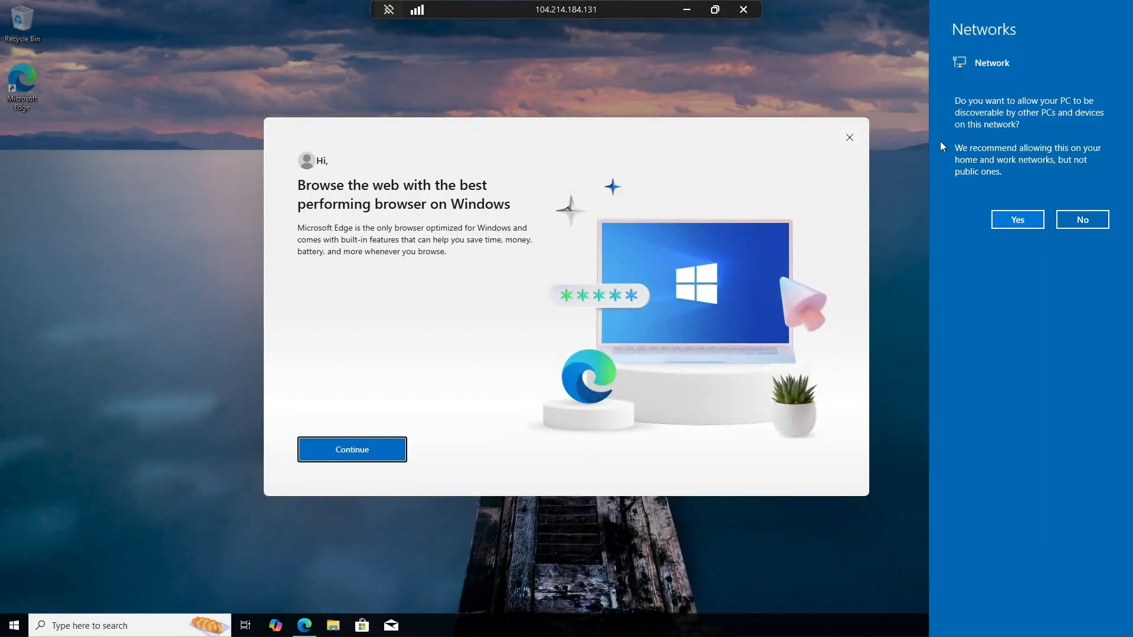
click(891, 103)
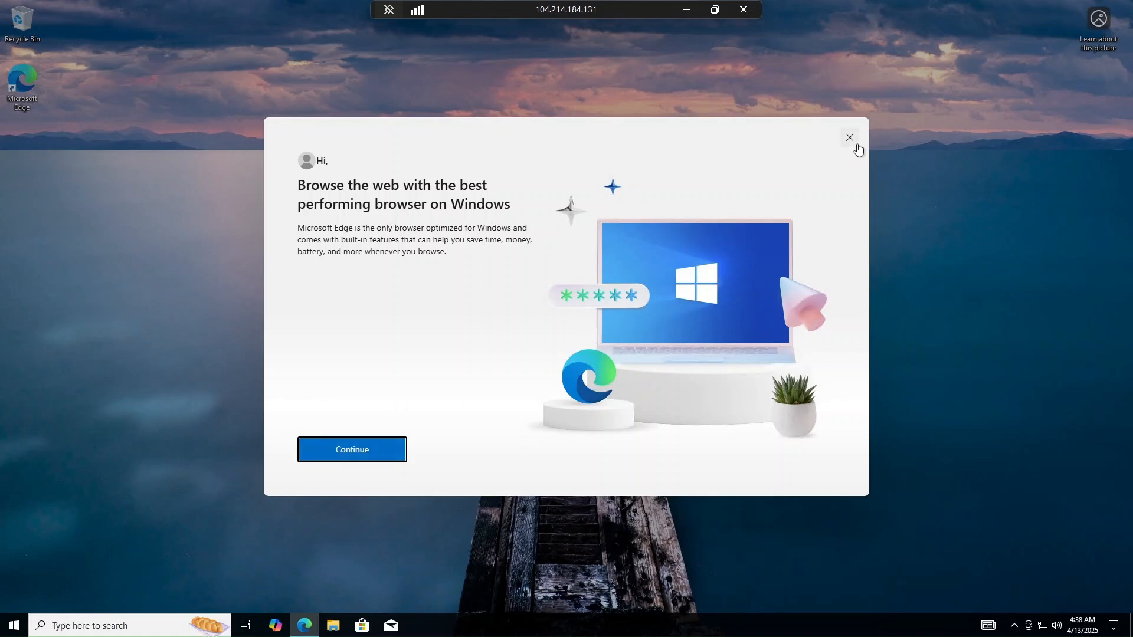
click(353, 451)
click(847, 138)
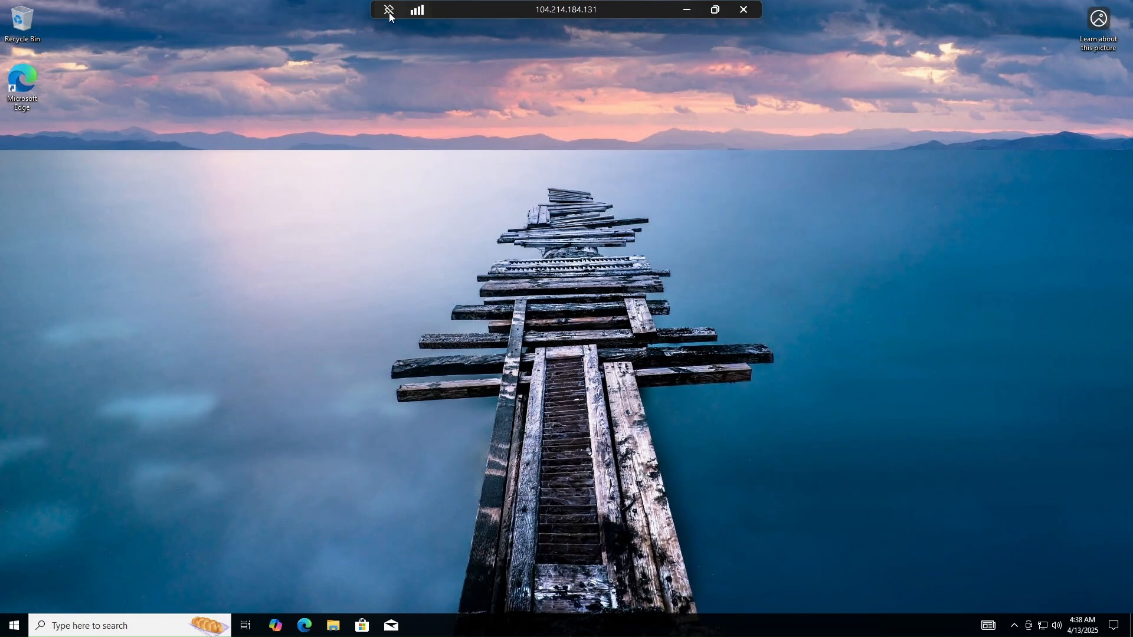
- Show the remote desktop as a floating window over the Azure portal, switch between the two, and return it to full screen
click(715, 9)
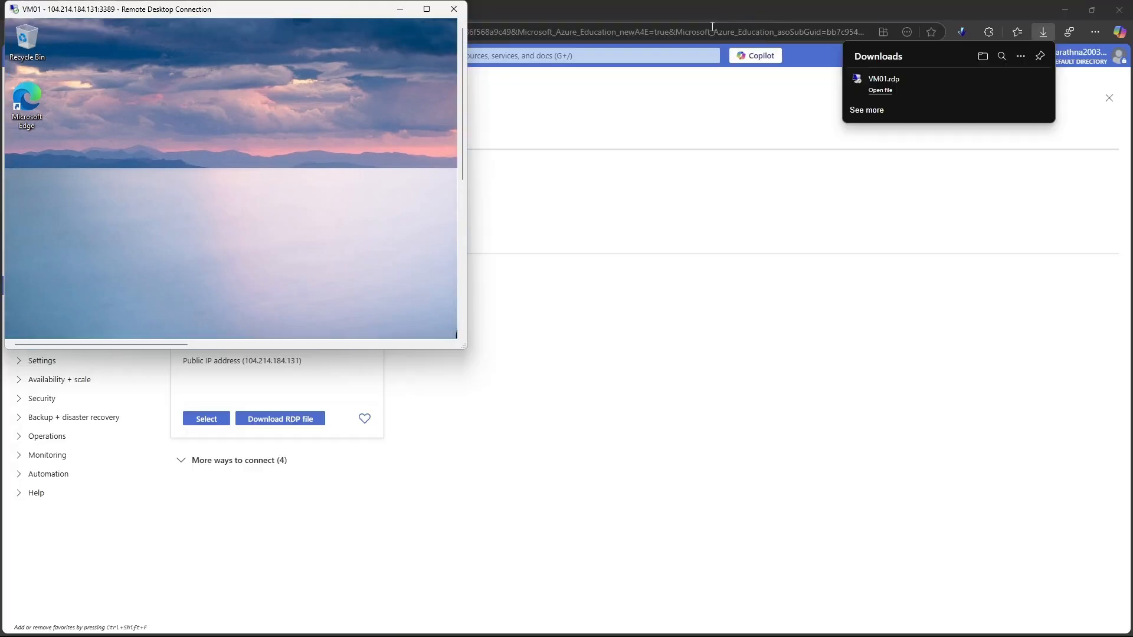
drag(311, 8, 617, 147)
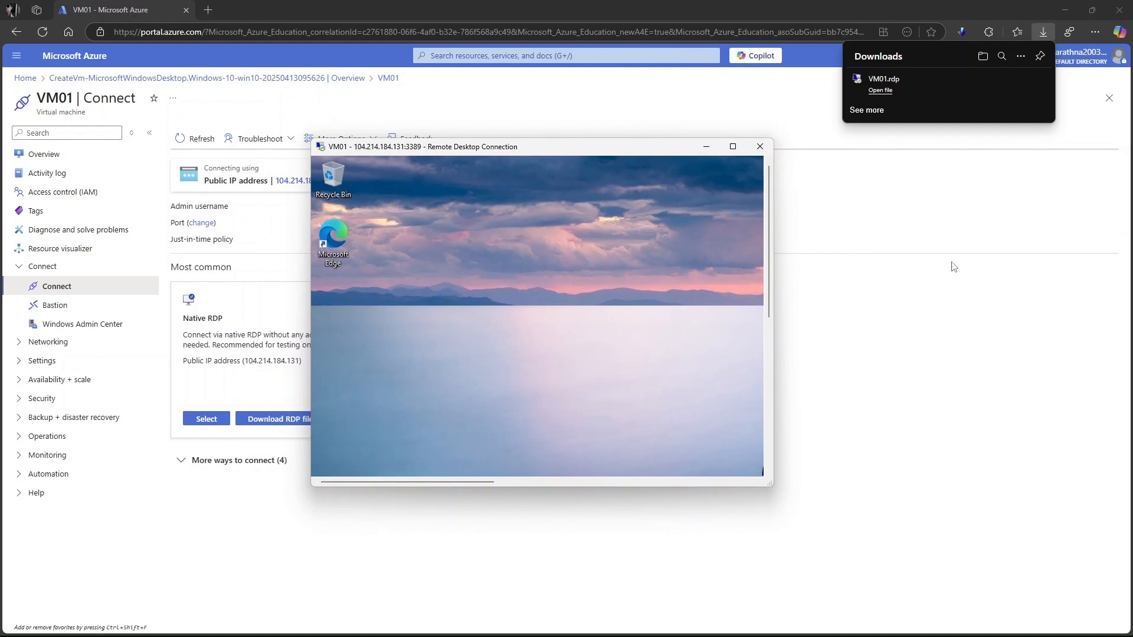
click(960, 372)
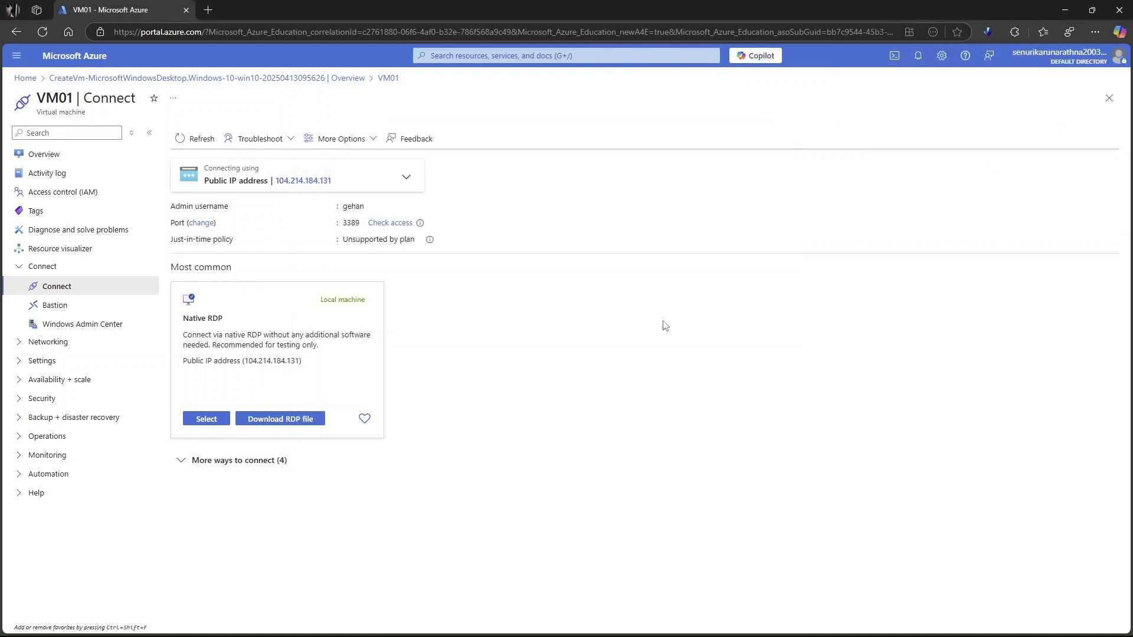
click(735, 623)
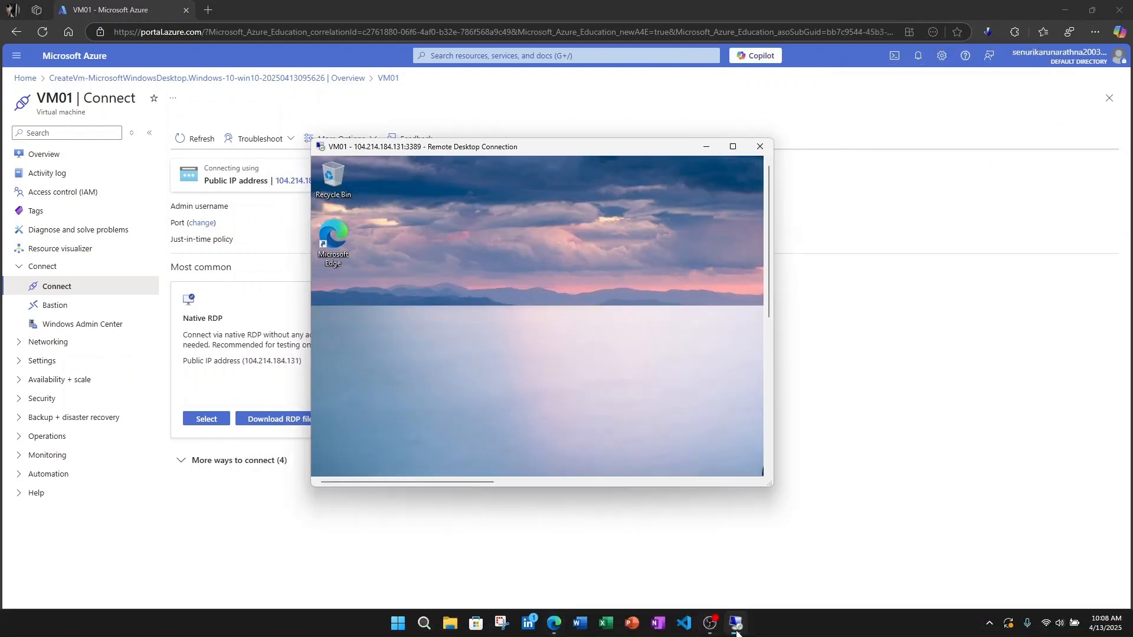
double_click(736, 147)
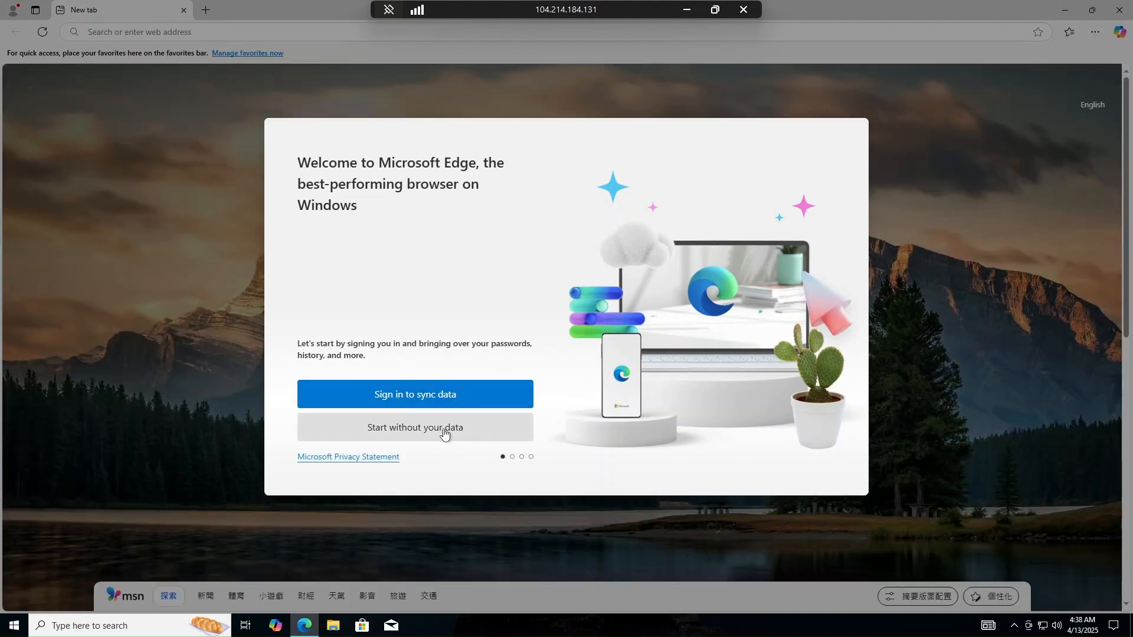
- Complete the Microsoft Edge first-run setup on the VM without signing in or importing Google data, accepting the default data options
click(449, 429)
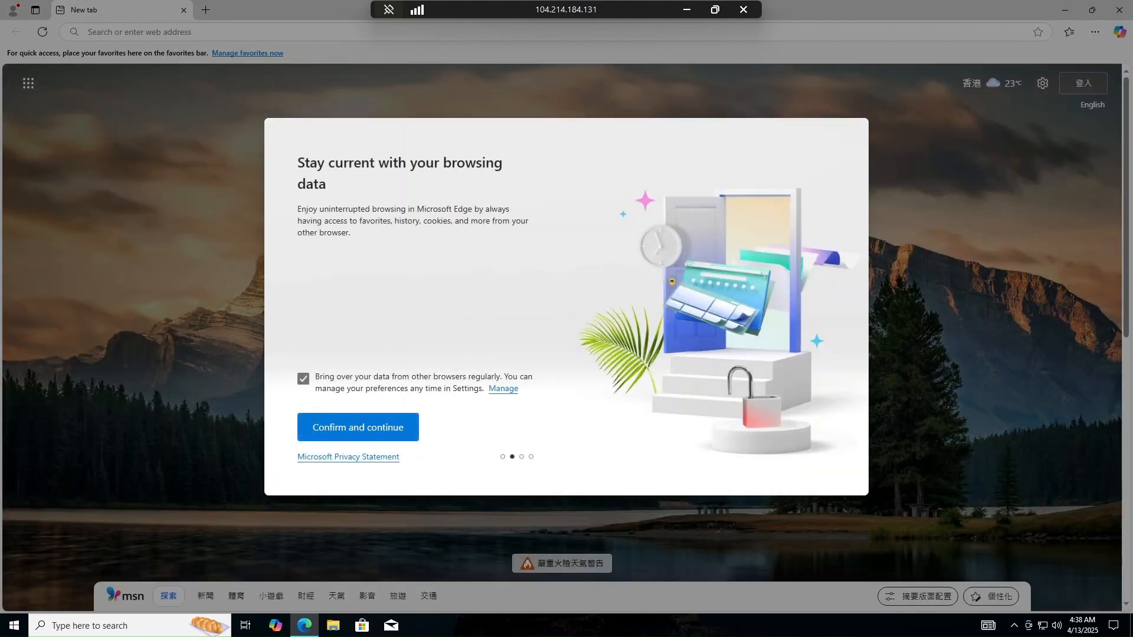
click(374, 427)
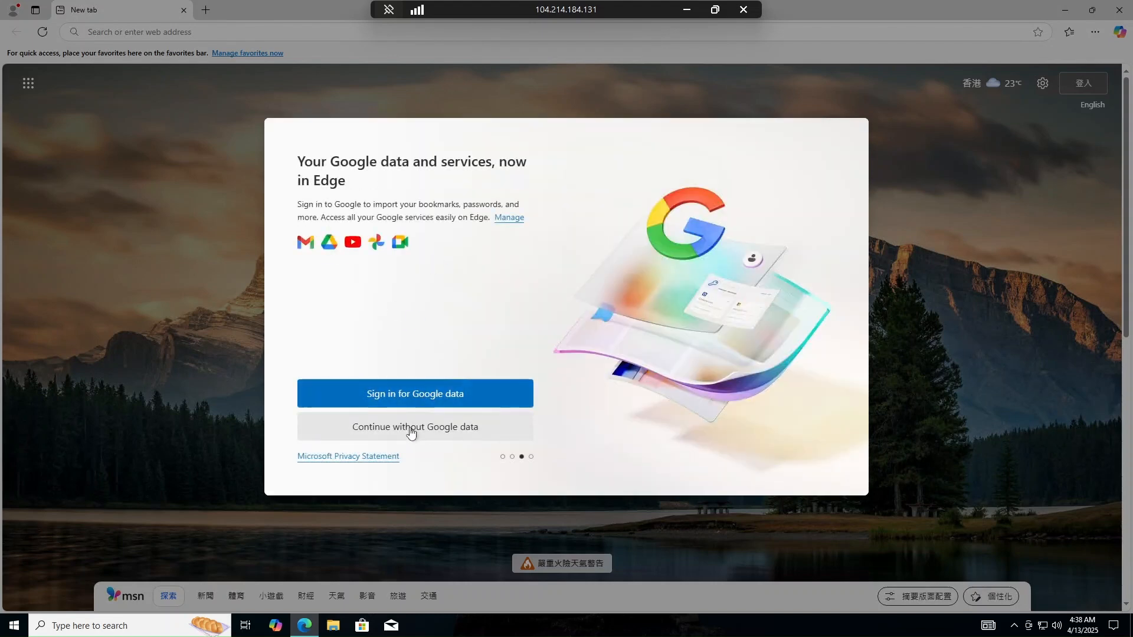
click(430, 436)
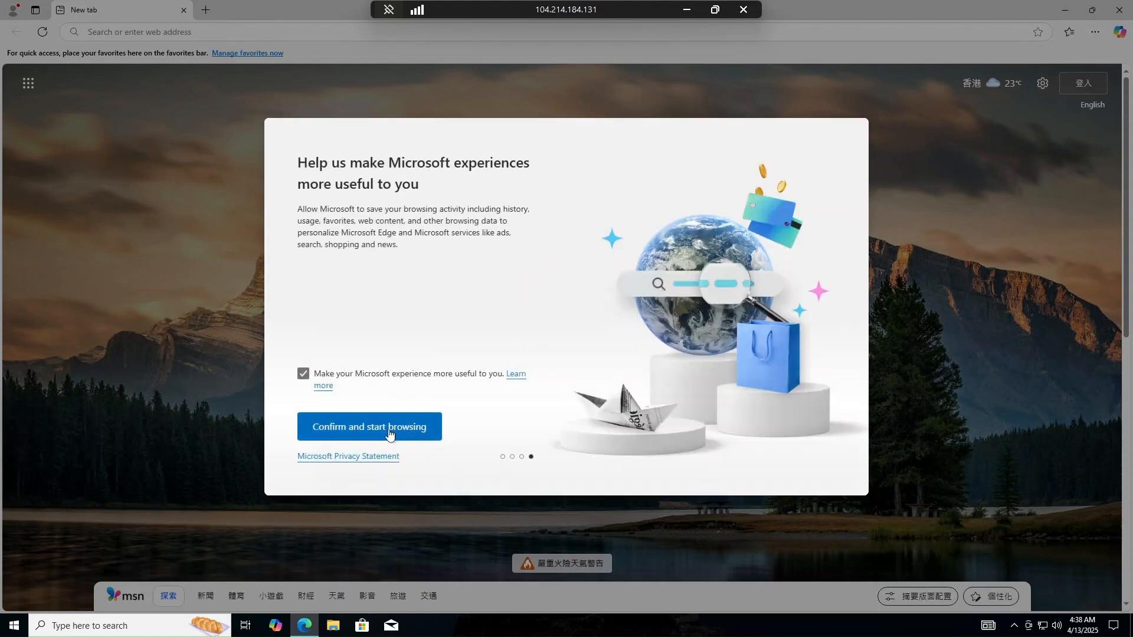
click(390, 431)
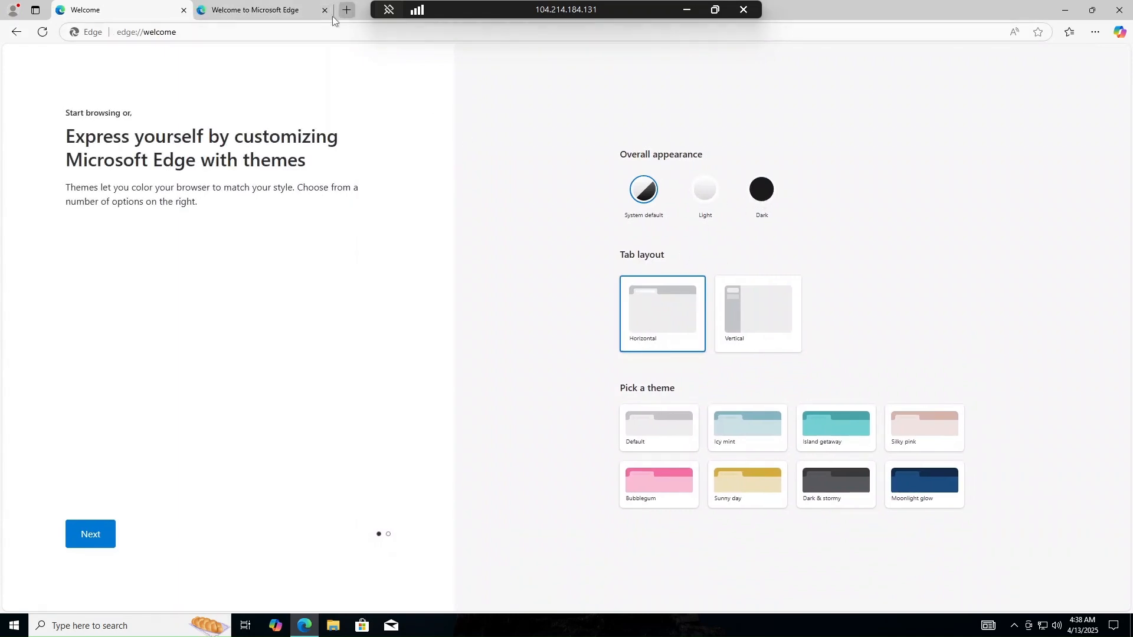
- Search the web for "google" in the VM's browser and open the Google homepage from the results
click(266, 32)
text(goo)
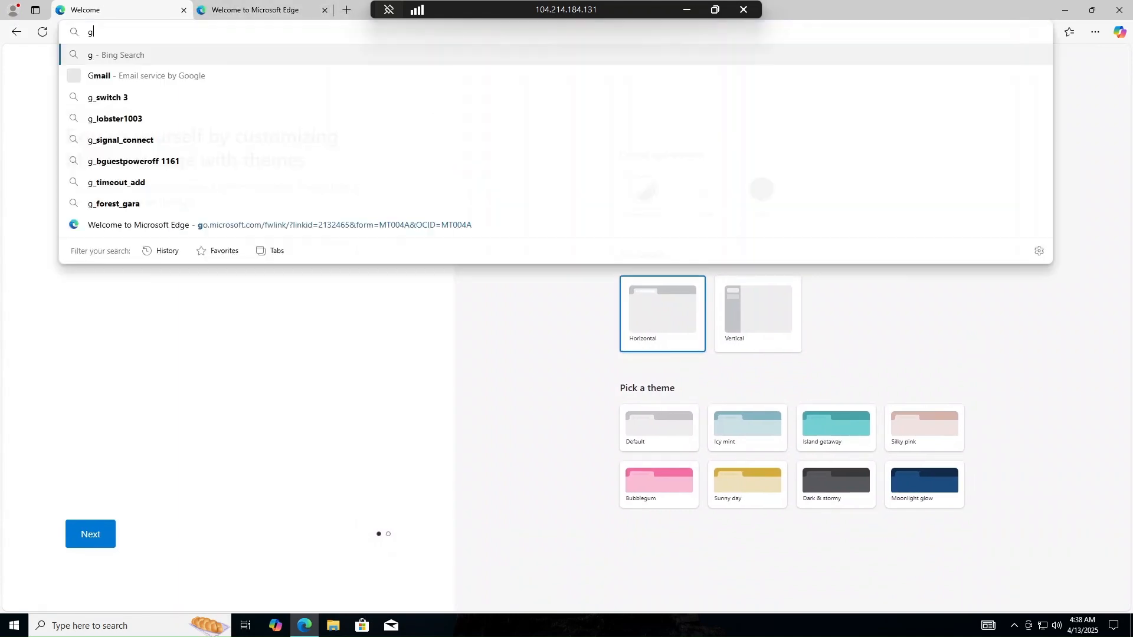
text(gle)
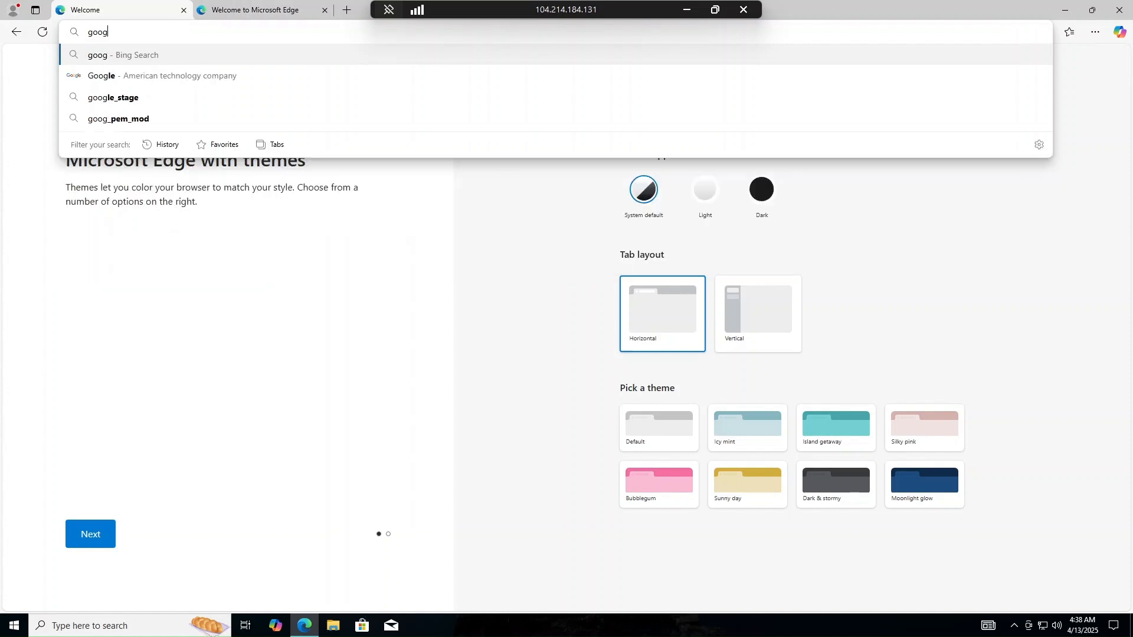
key(Return)
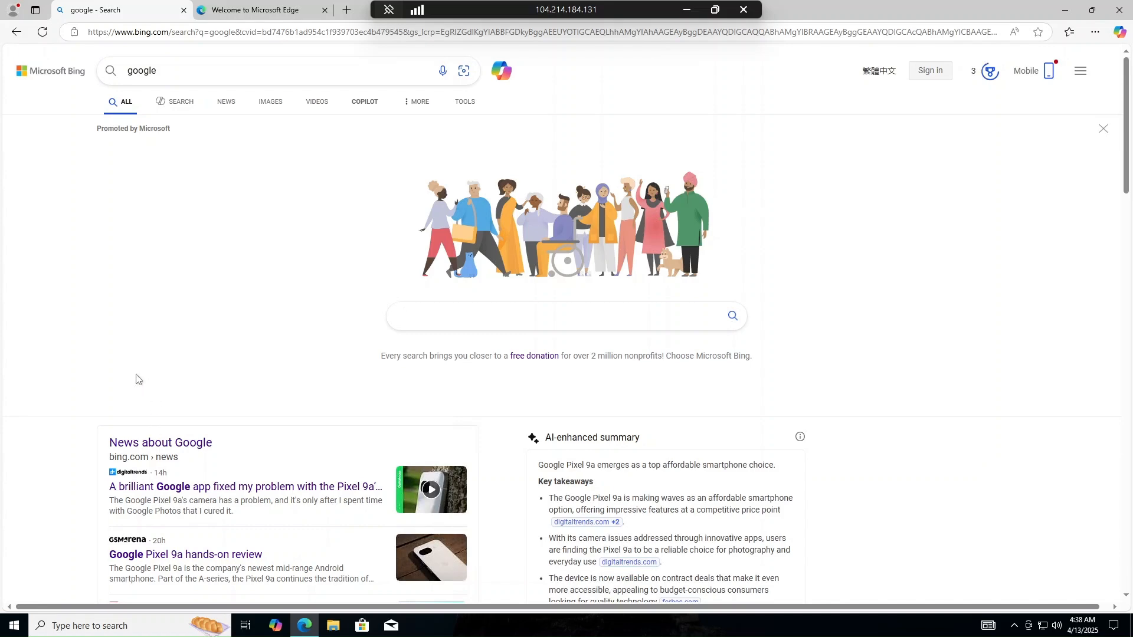
scroll(43, 374, down, 8)
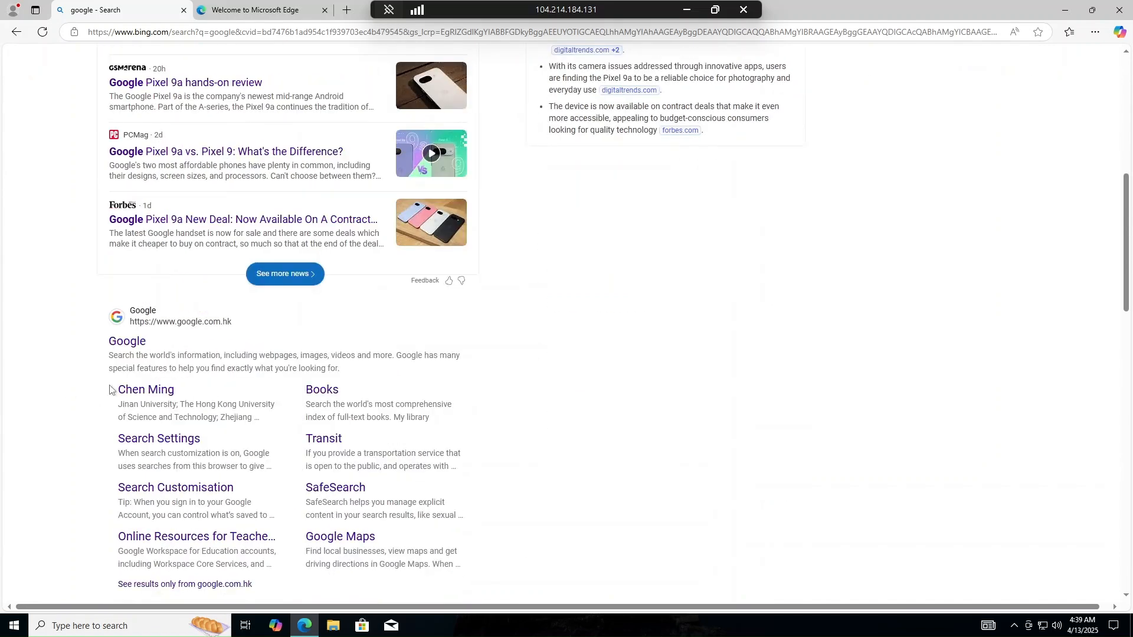
click(125, 347)
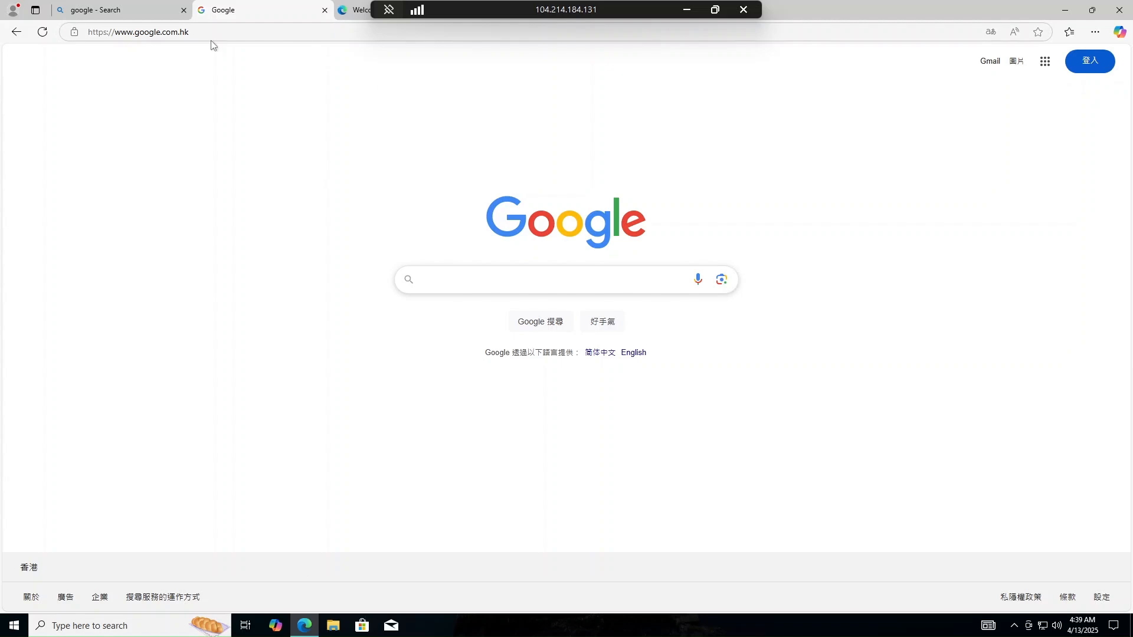
click(177, 32)
key(End)
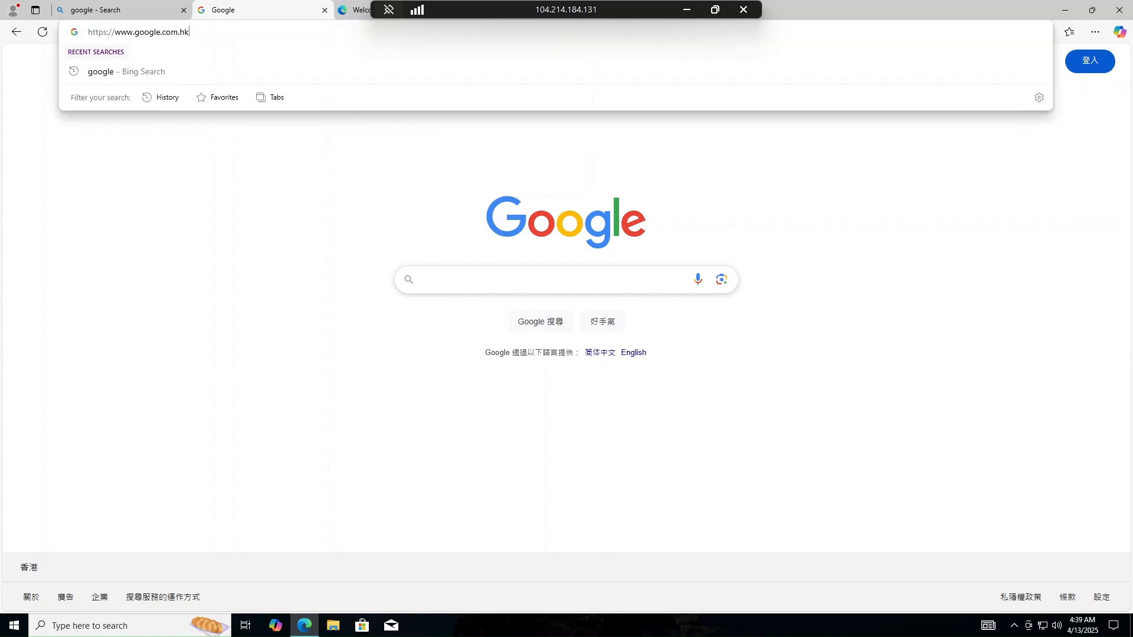
key(BackSpace)
key(BackSpace)
key(BackSpace)
text(.lk)
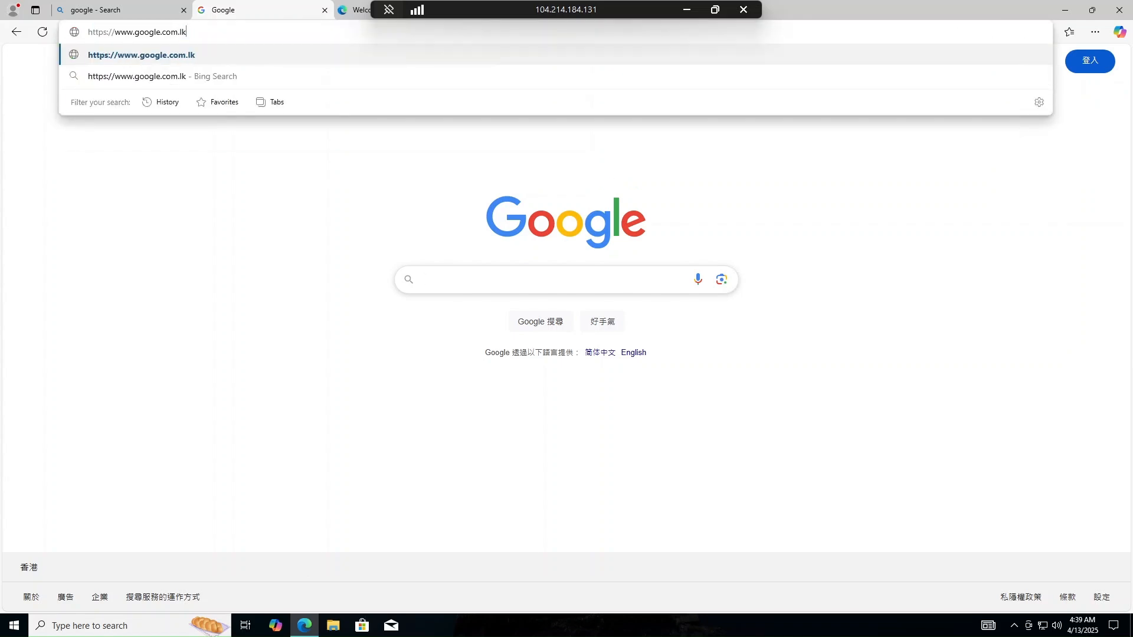
key(Return)
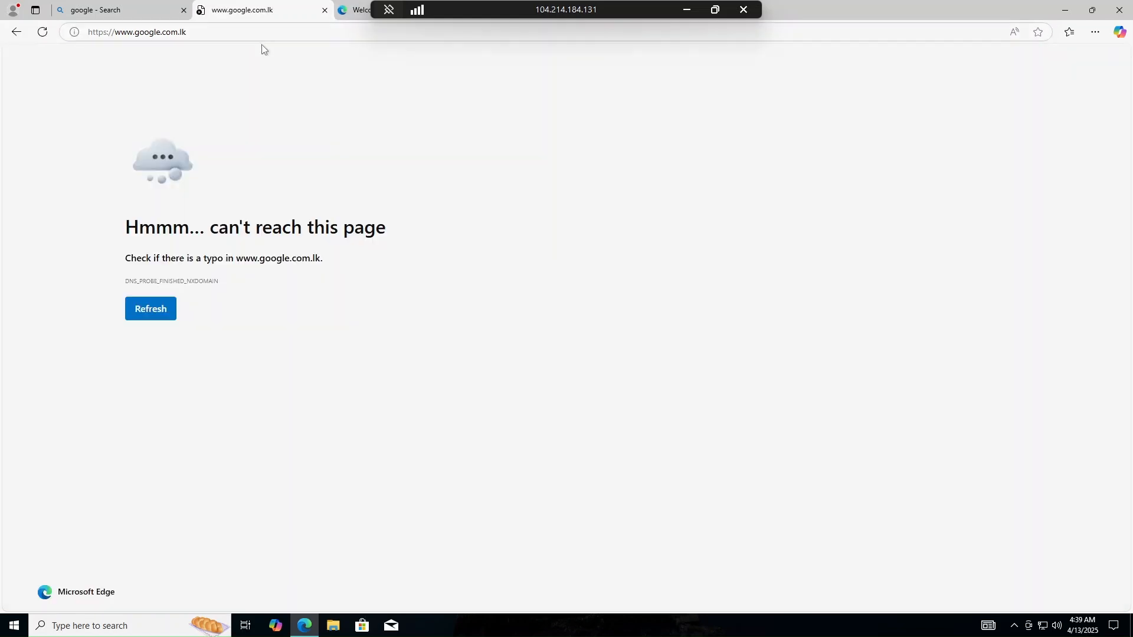
click(325, 10)
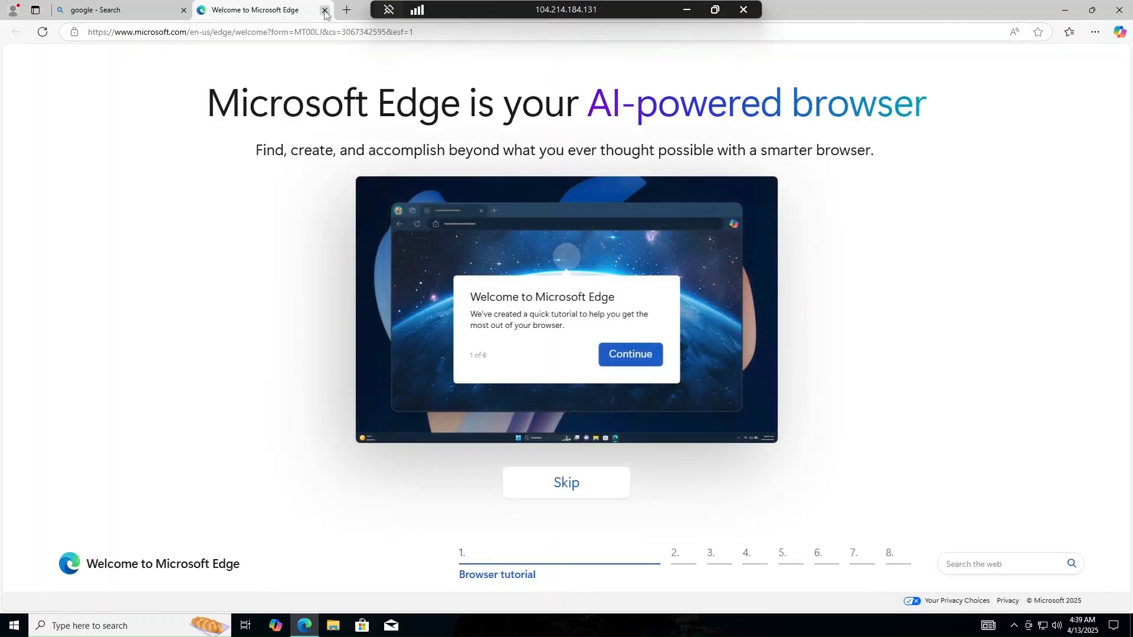
click(325, 11)
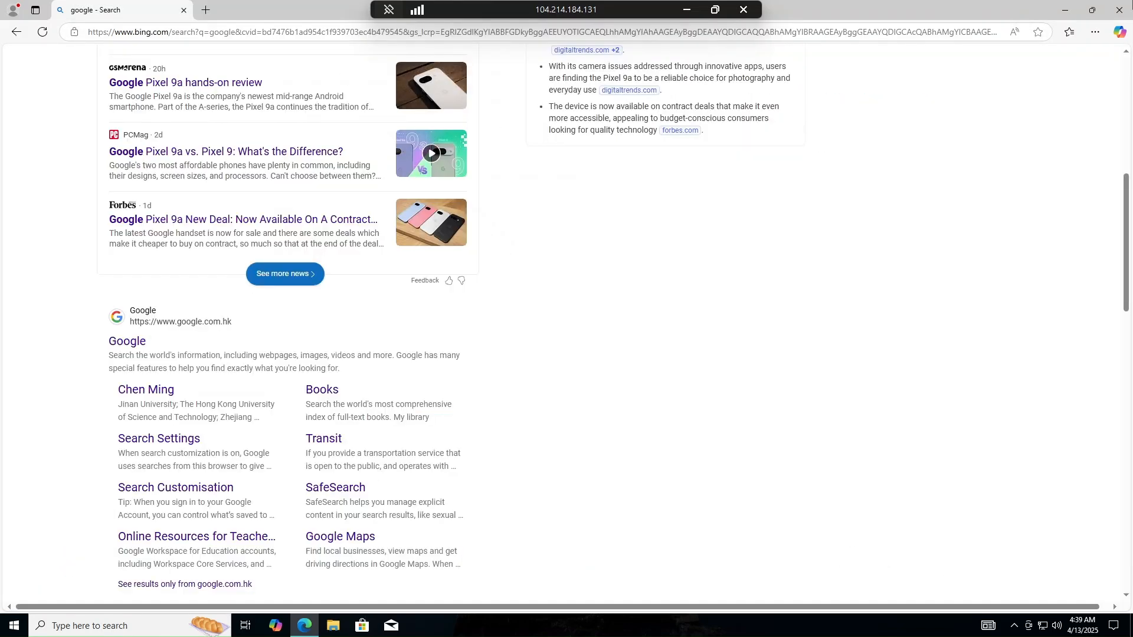
click(1120, 10)
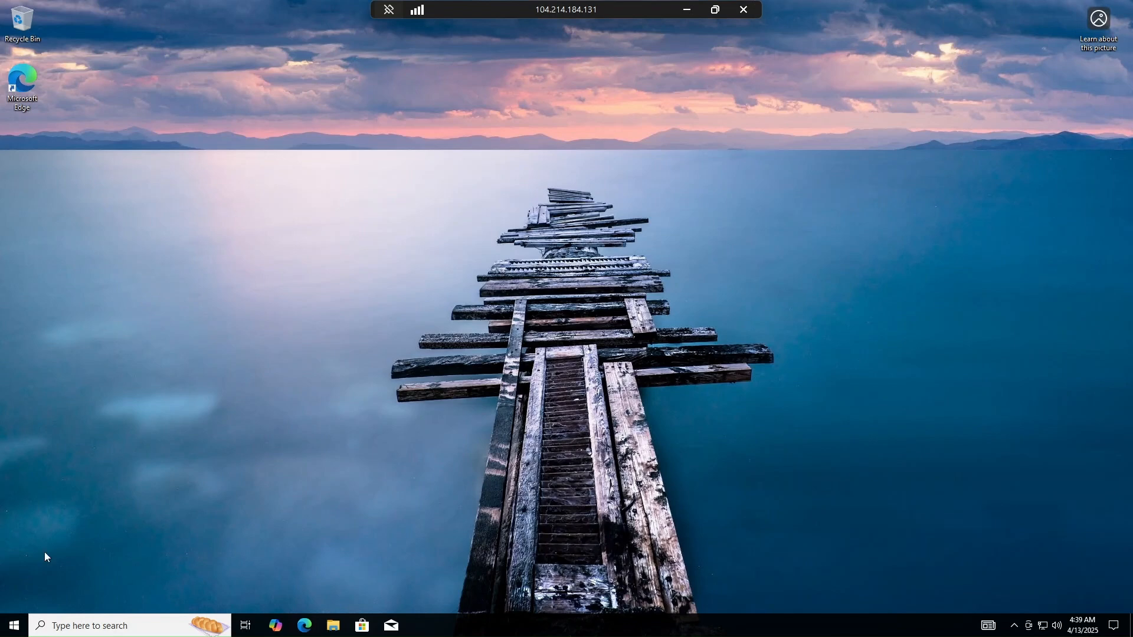
- Open the VM's About page in the Windows system settings and examine the device name, hardware specifications and Windows edition
click(14, 625)
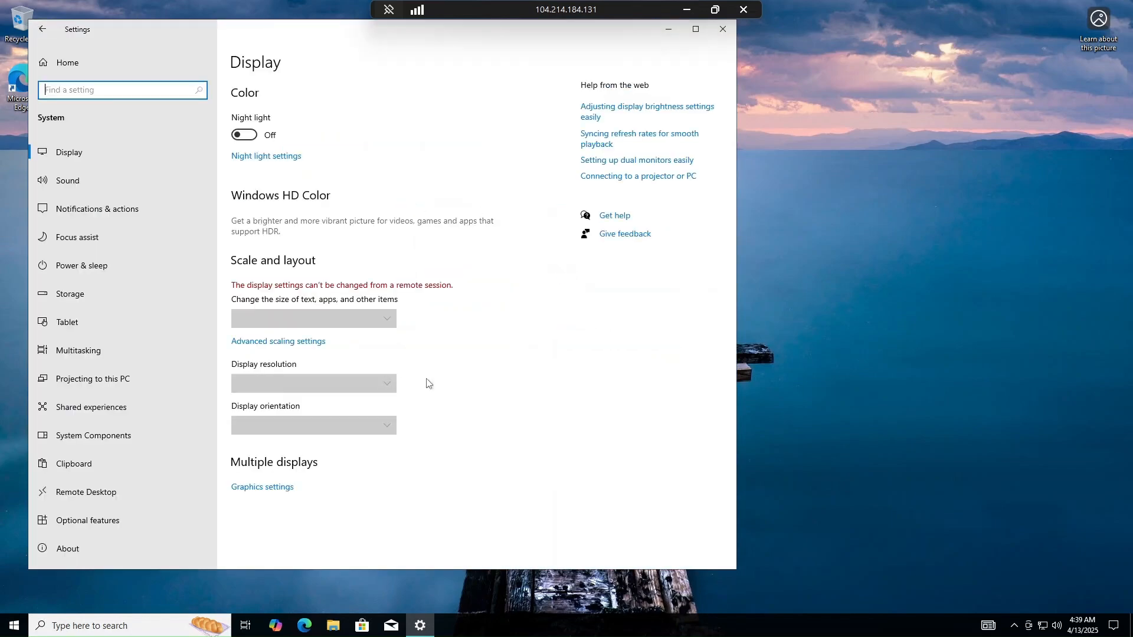
scroll(71, 538, down, 1)
click(76, 508)
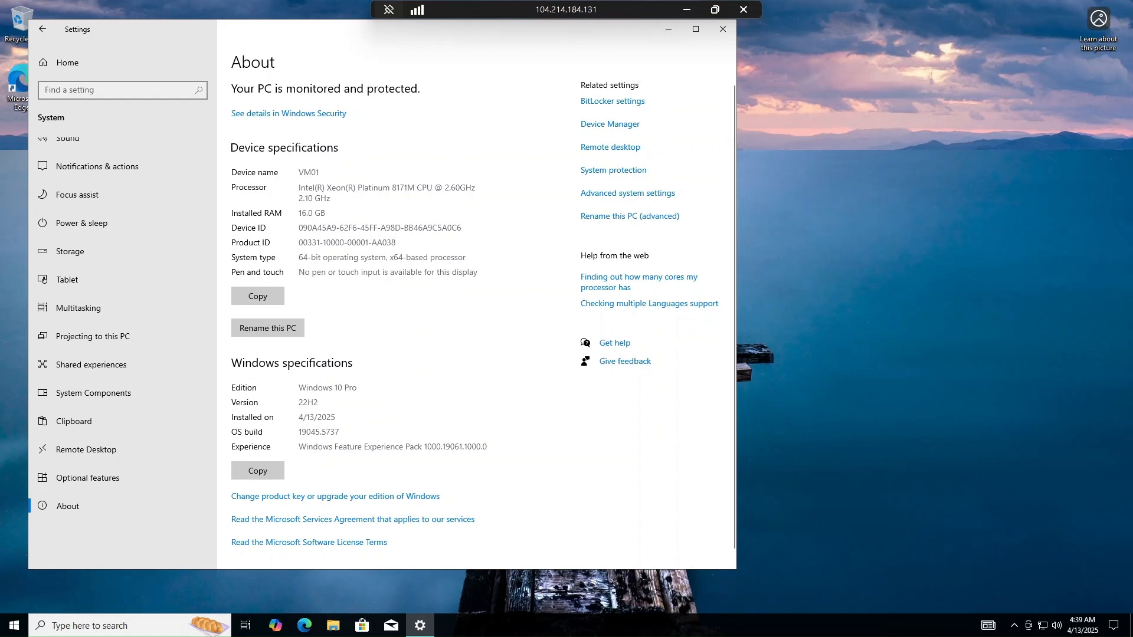
double_click(309, 173)
click(382, 314)
scroll(368, 304, down, 1)
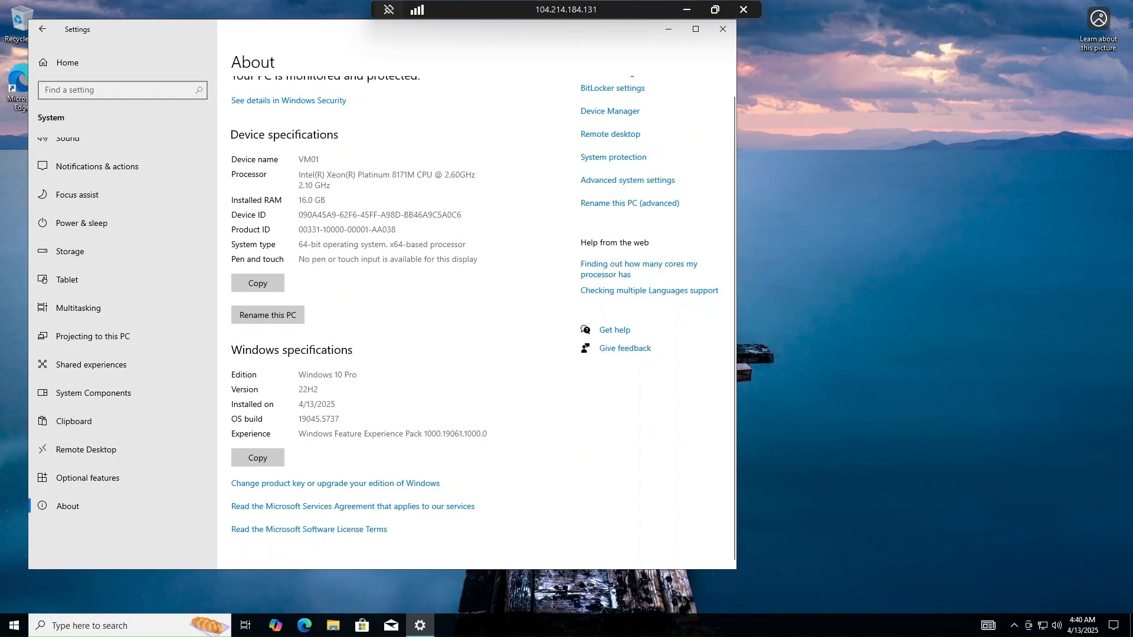
drag(298, 375, 357, 375)
click(395, 401)
scroll(392, 292, up, 1)
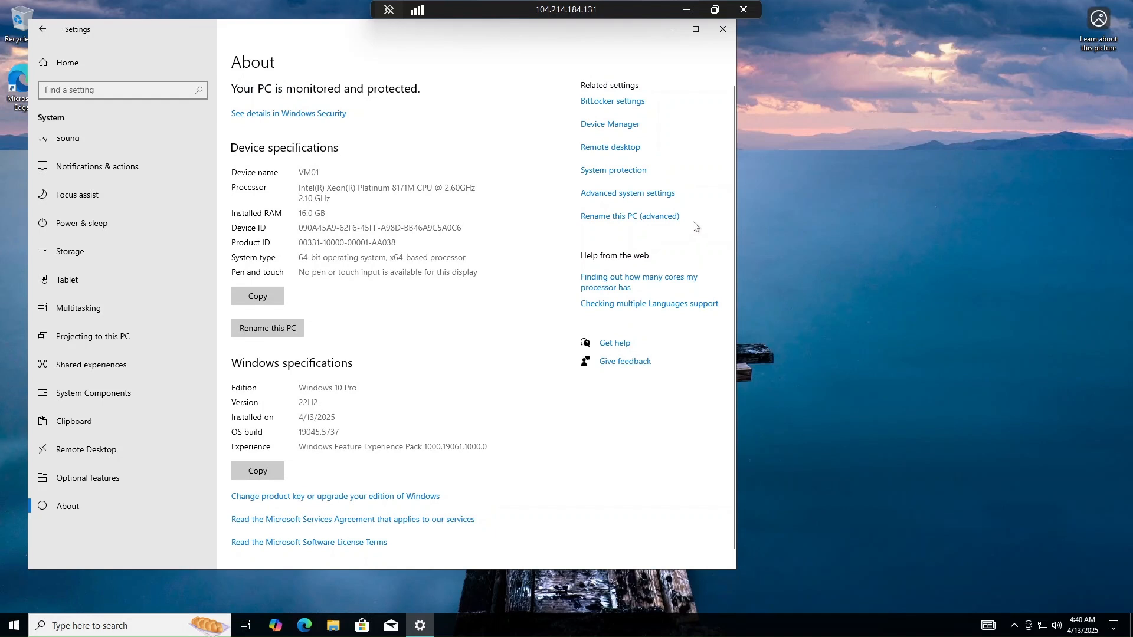
- Open Task Manager on the VM and expand it to the detailed view
right_click(849, 139)
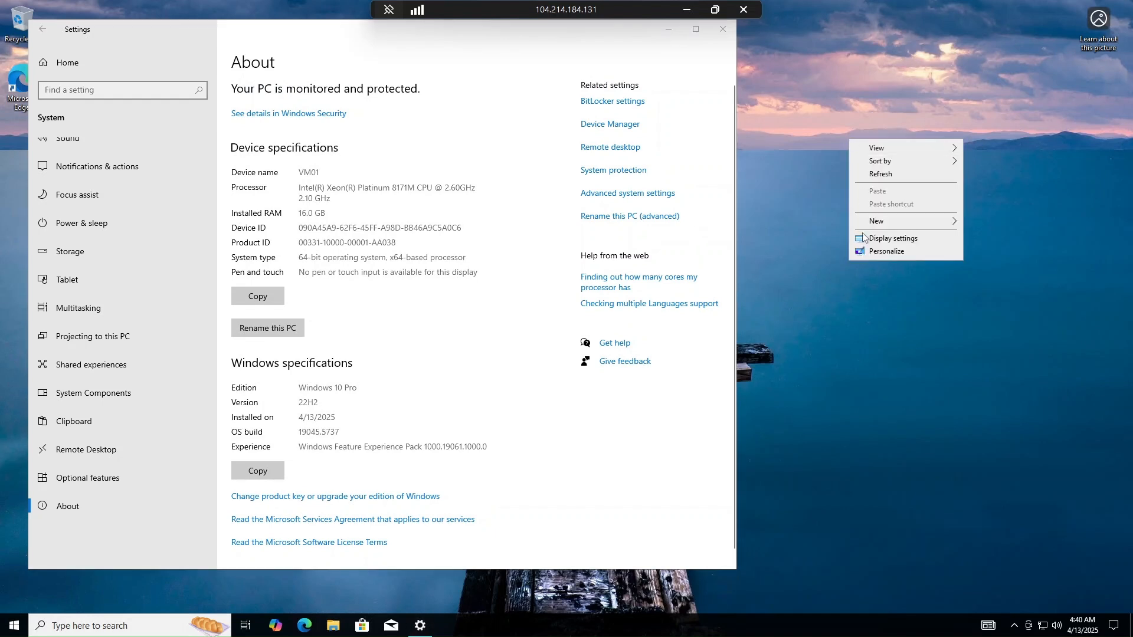
right_click(692, 624)
click(738, 607)
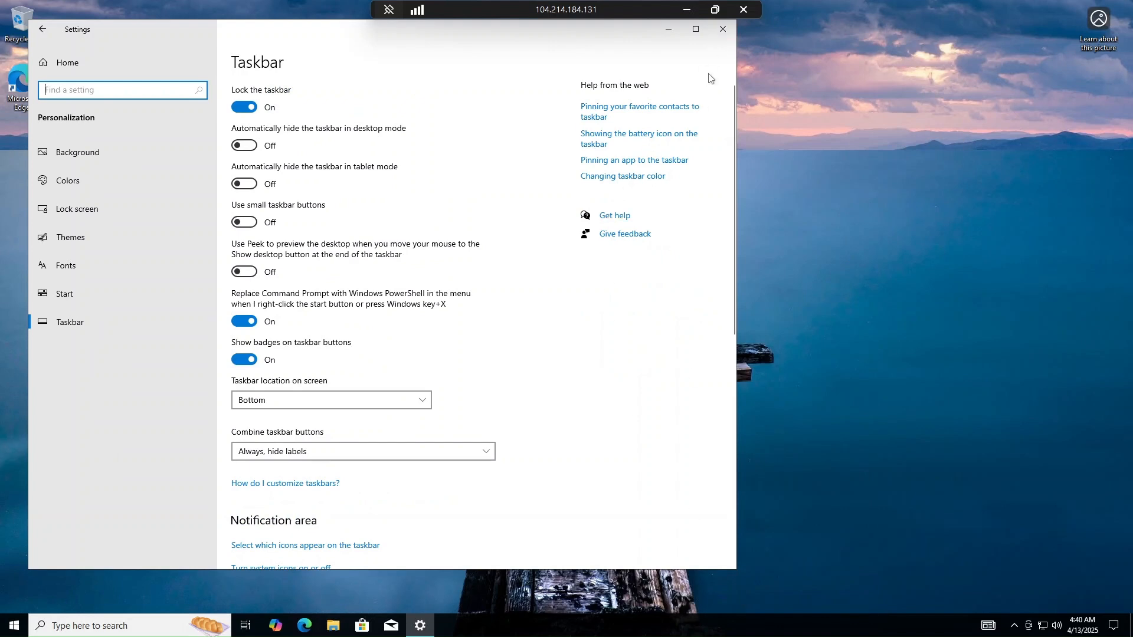
right_click(875, 624)
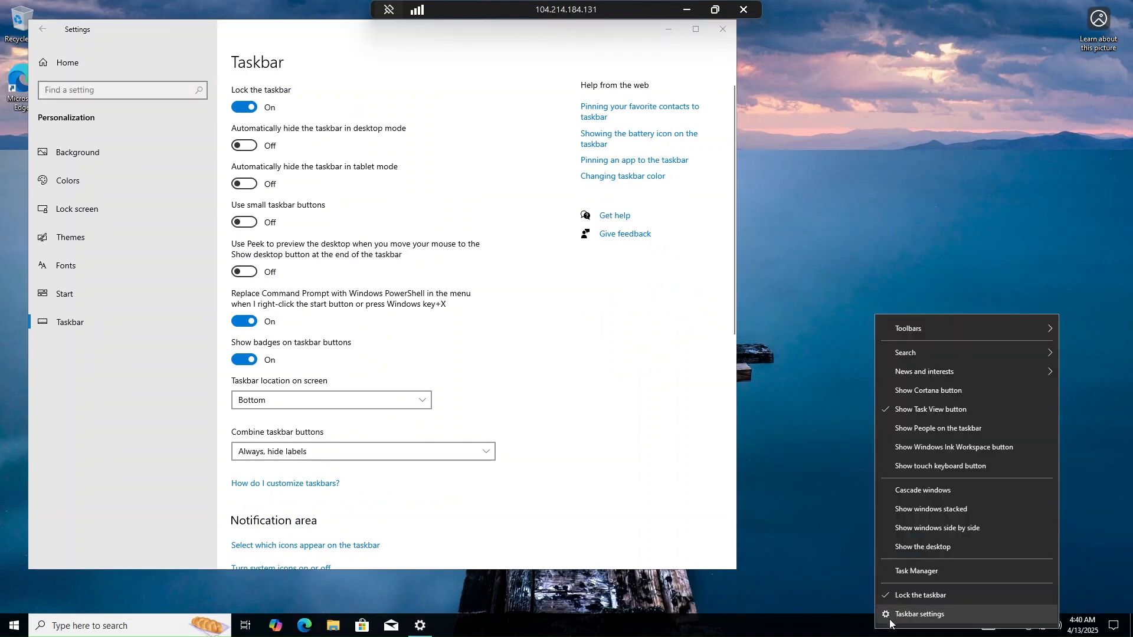
click(923, 575)
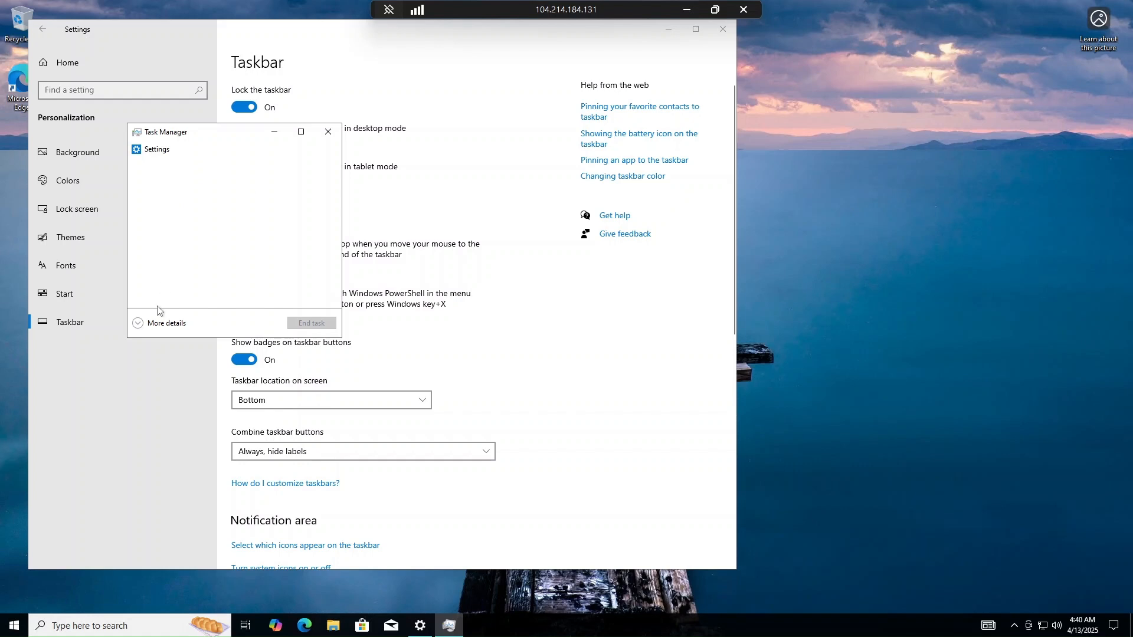
click(138, 324)
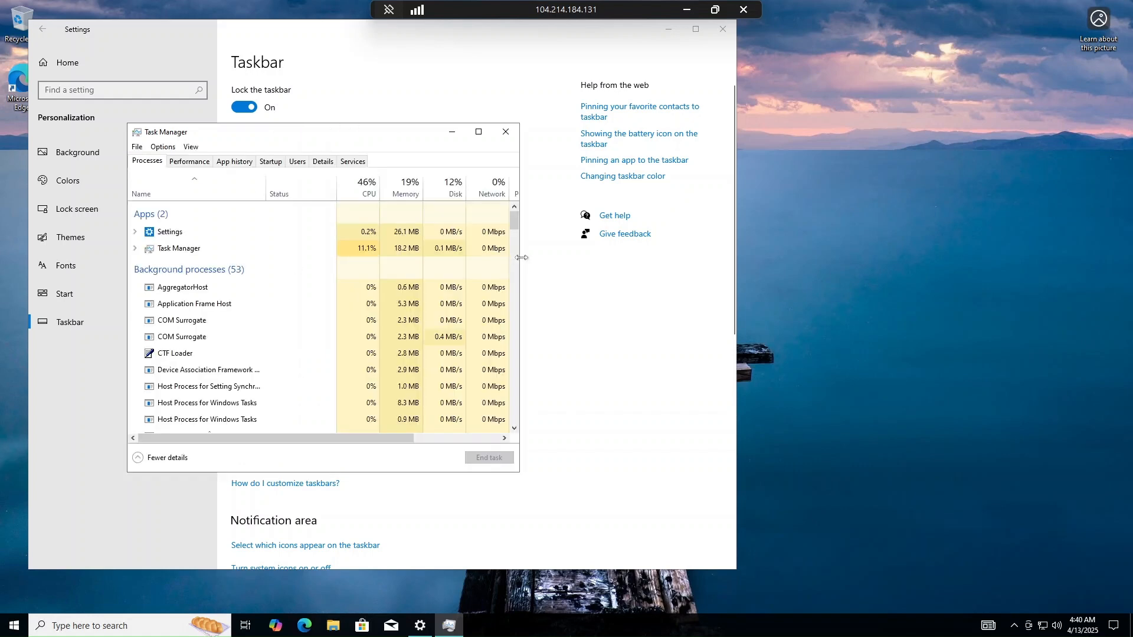
- Show the CPU performance data and change its graph to one per logical processor
click(184, 162)
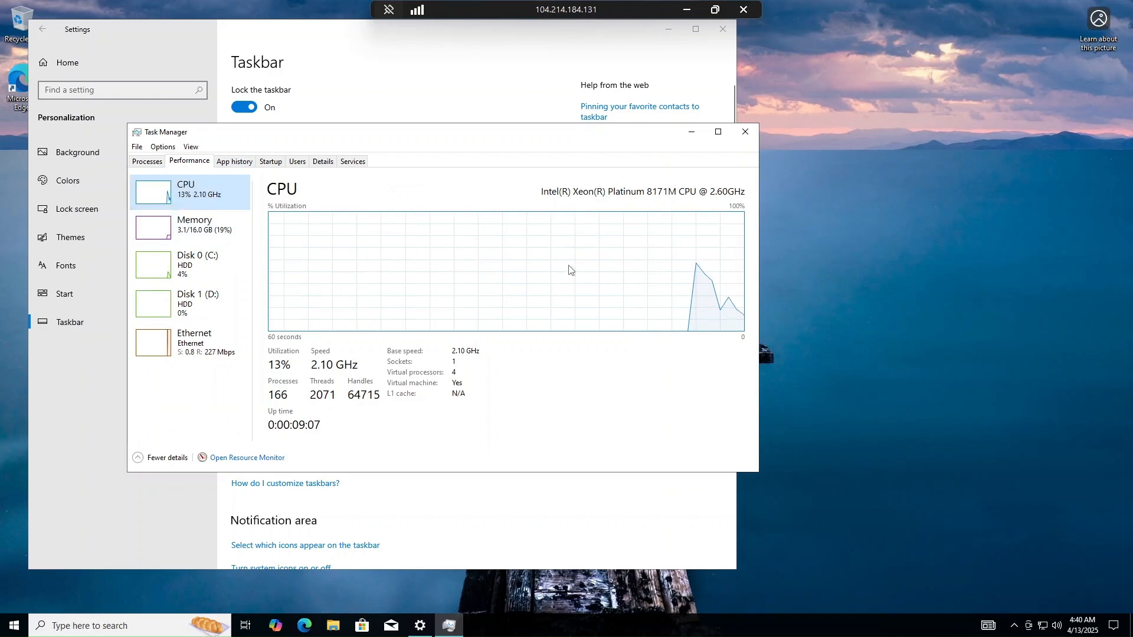
click(452, 373)
right_click(538, 375)
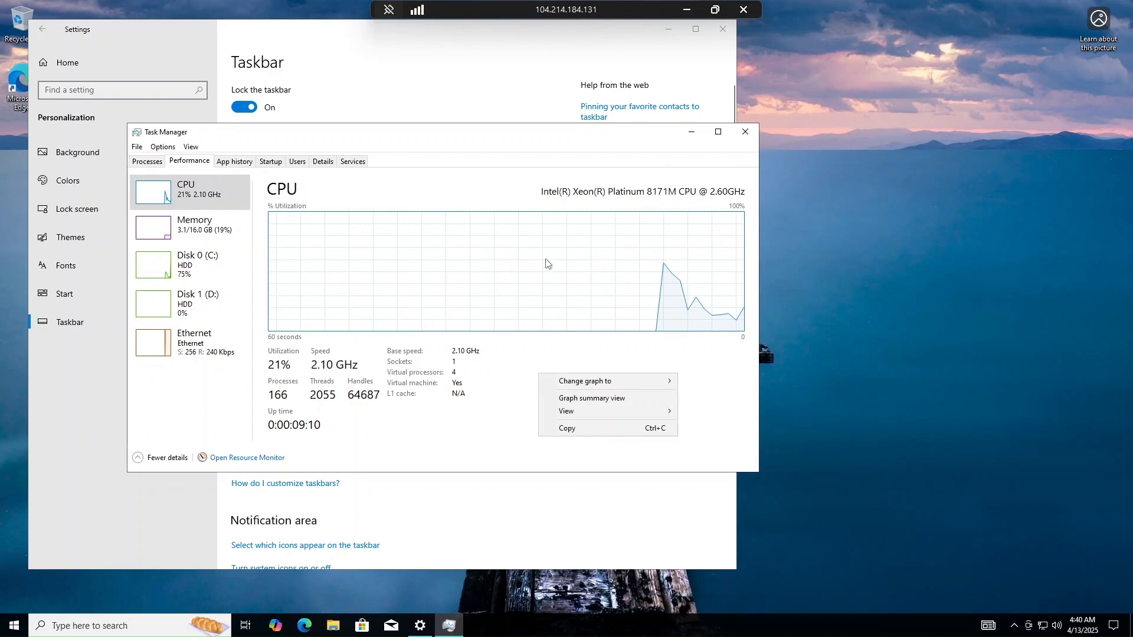
mouse_move(648, 382)
click(699, 393)
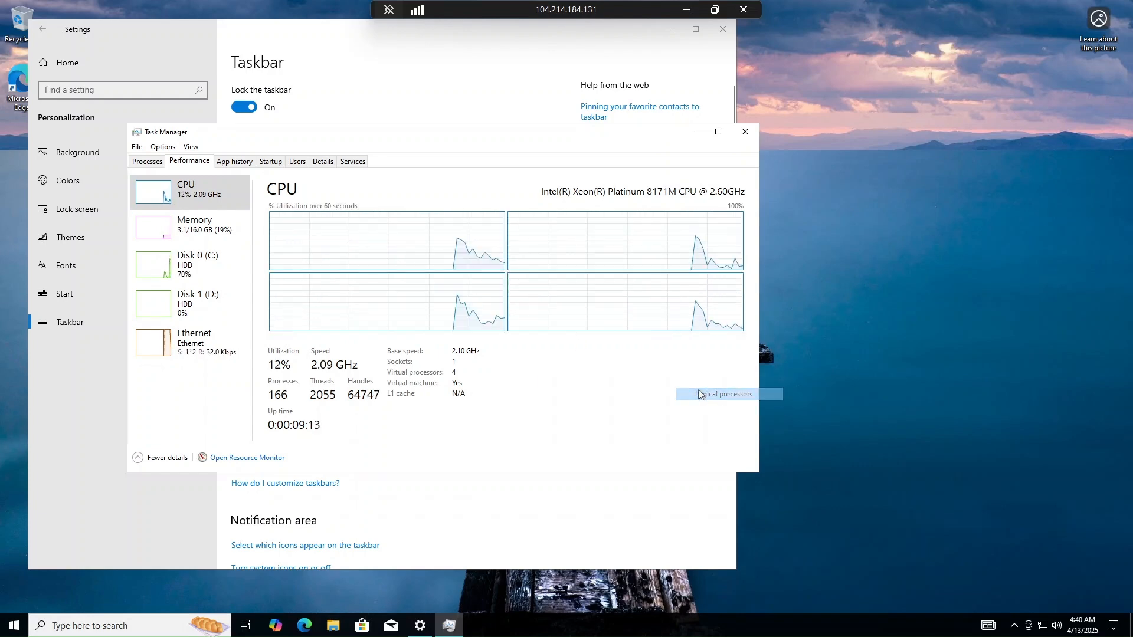
- Examine the VM's memory, Disk 0 (C:), CPU and Disk 1 (D:) performance figures
click(191, 232)
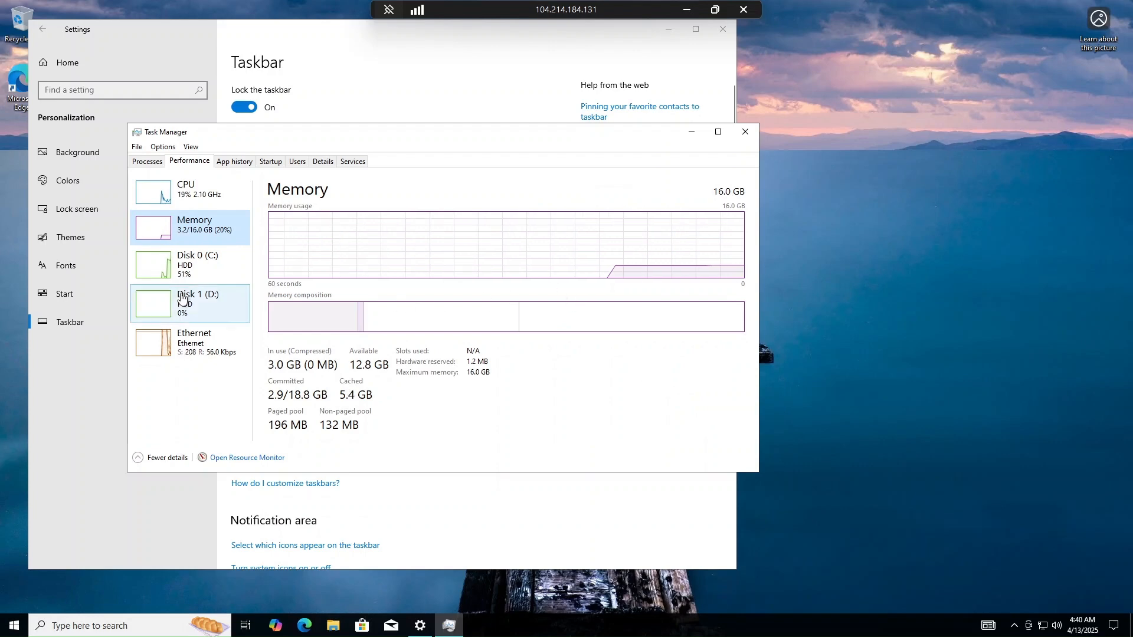
click(198, 266)
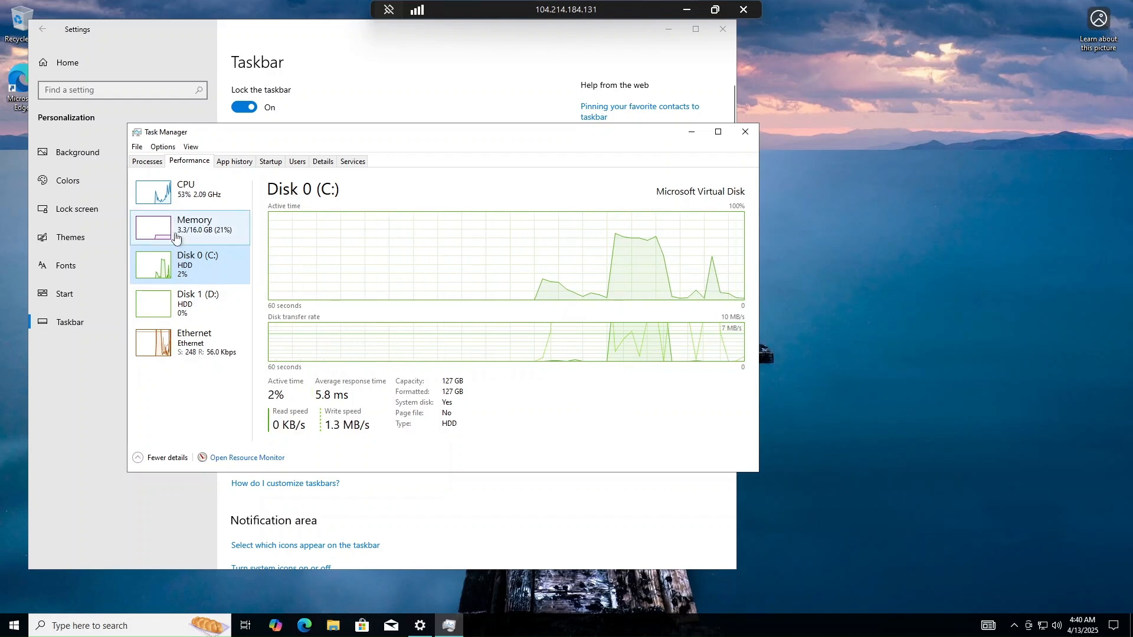
click(197, 236)
click(210, 202)
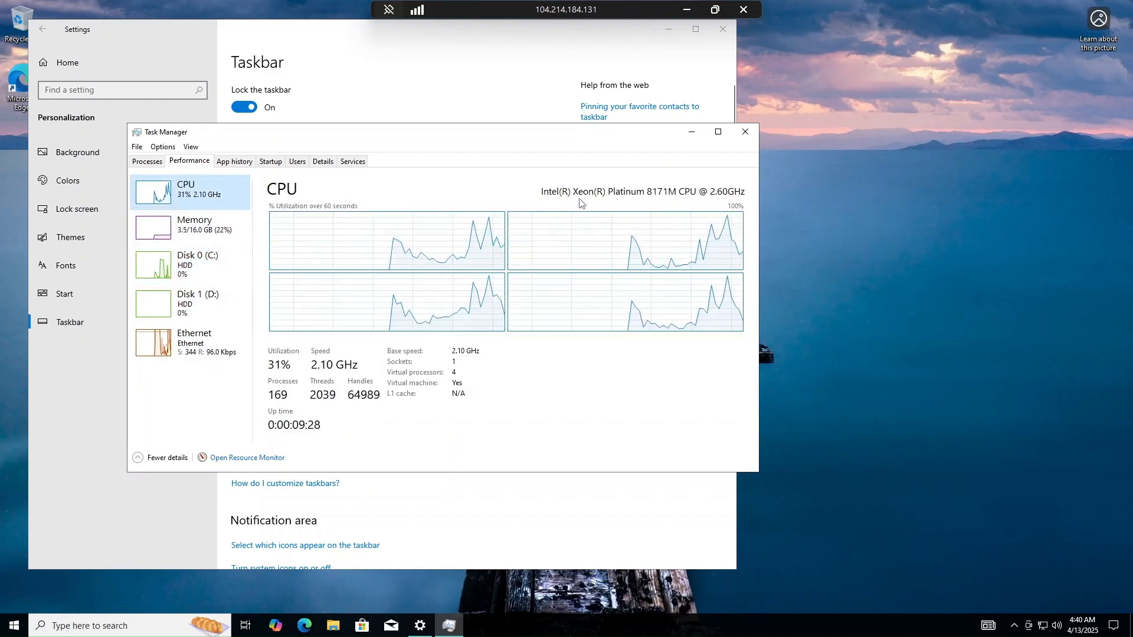
click(204, 313)
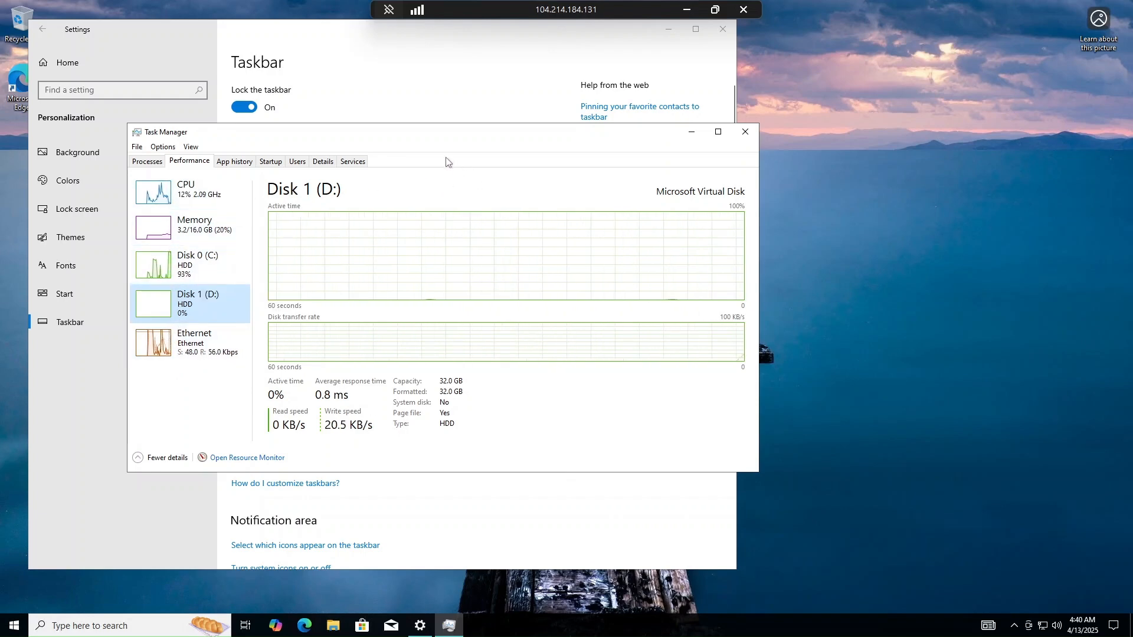
drag(349, 134, 486, 131)
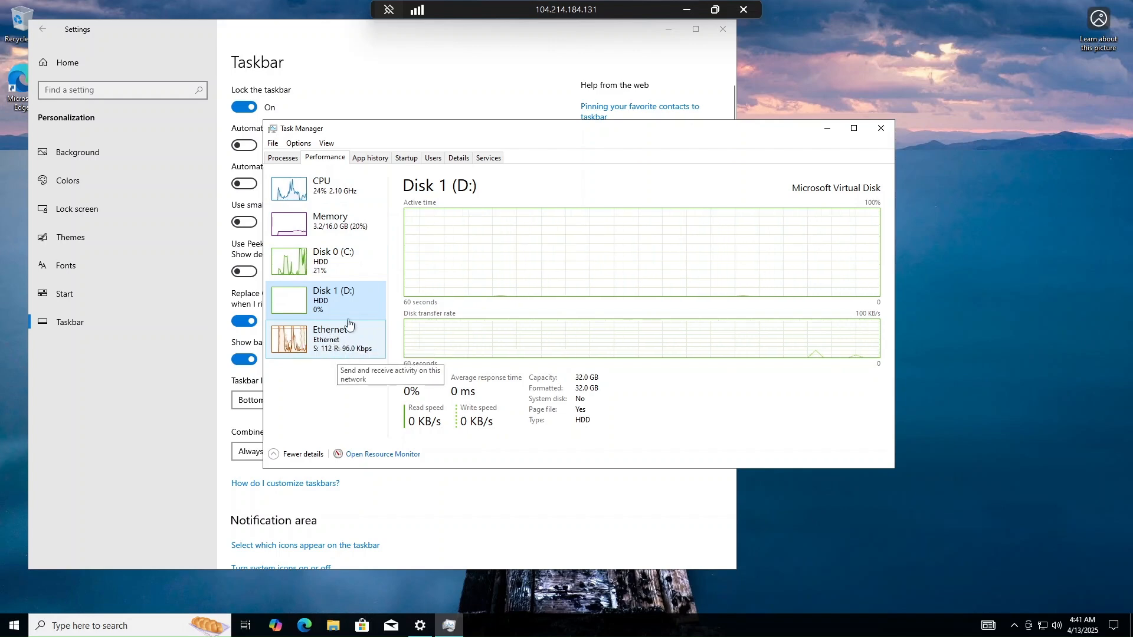
drag(408, 140, 403, 177)
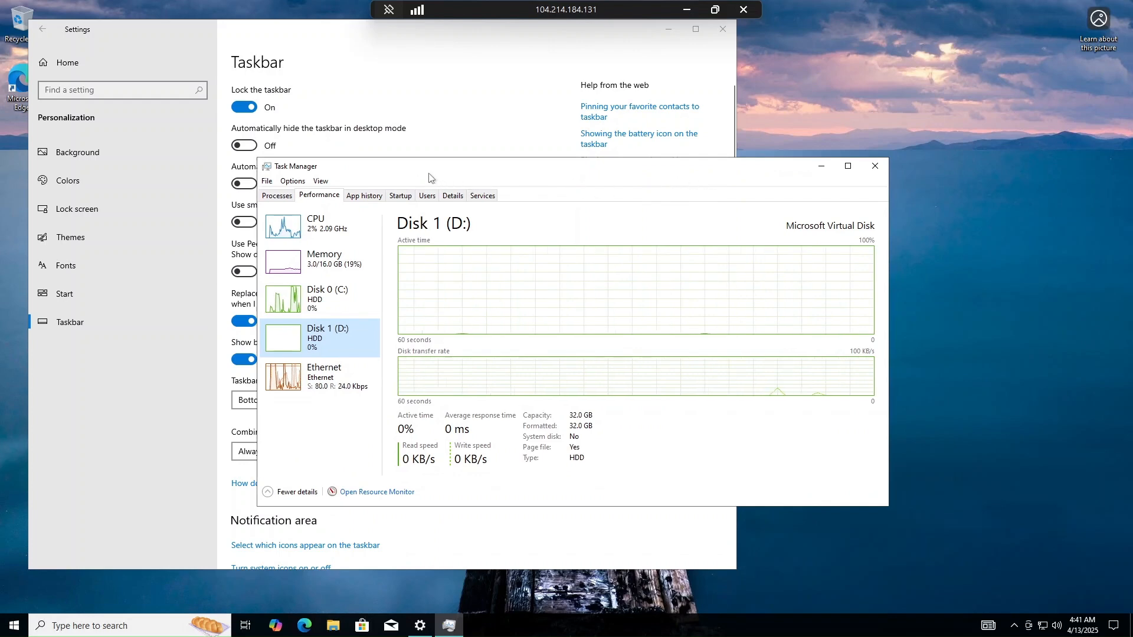
drag(429, 177, 463, 176)
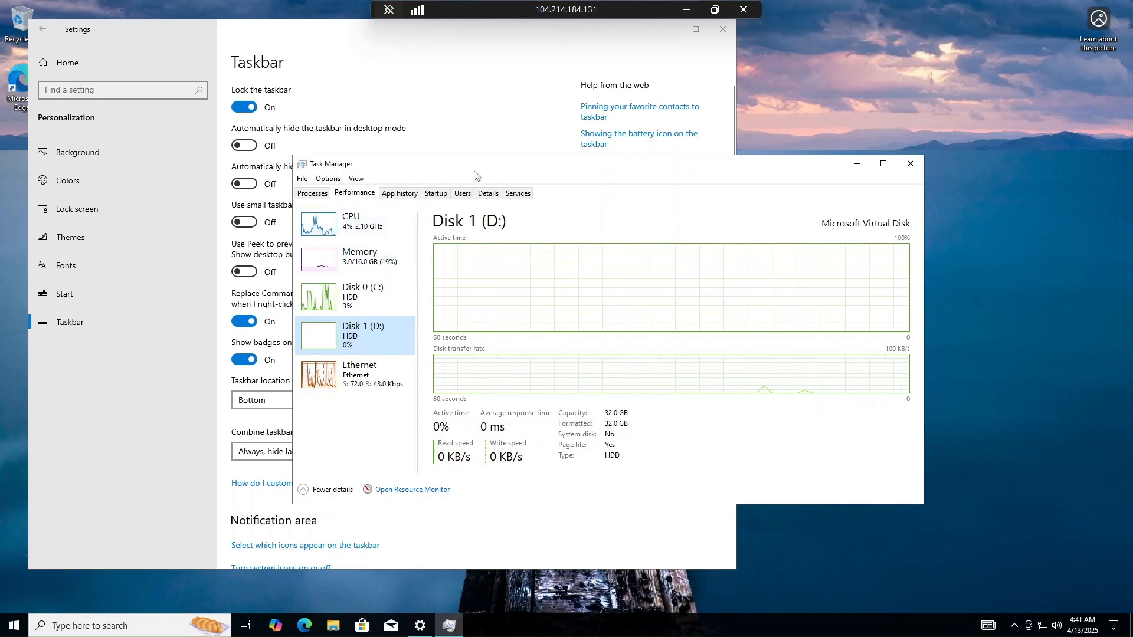
drag(476, 176, 434, 170)
- Look through the startup apps, app history, details, services and processes in Task Manager, and close Task Manager and Settings
click(405, 189)
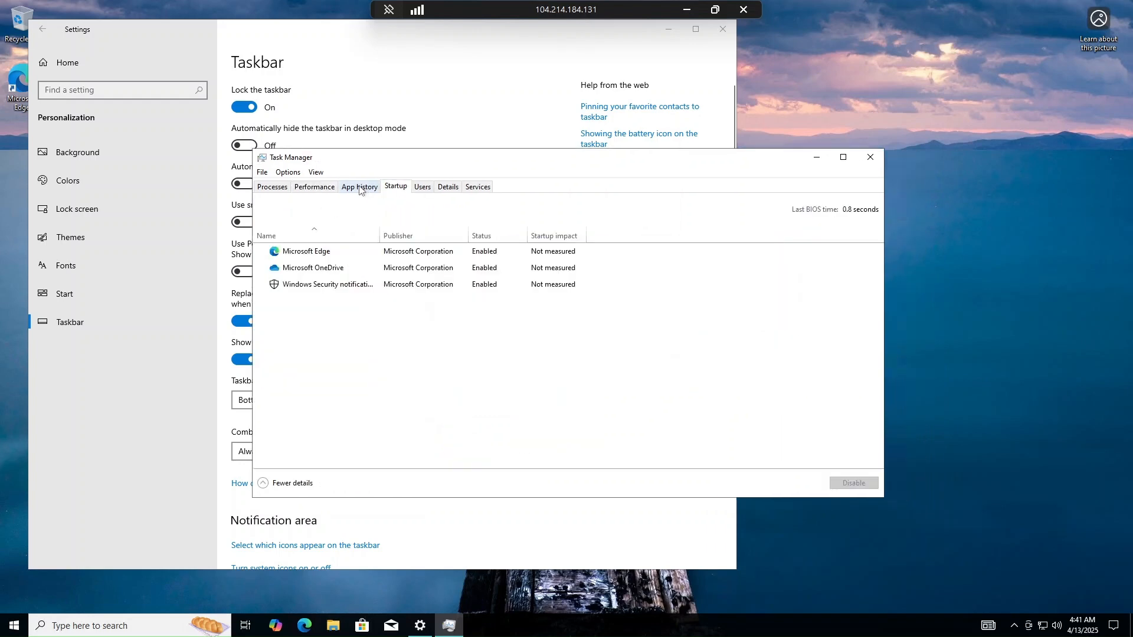
click(359, 188)
click(396, 188)
click(448, 188)
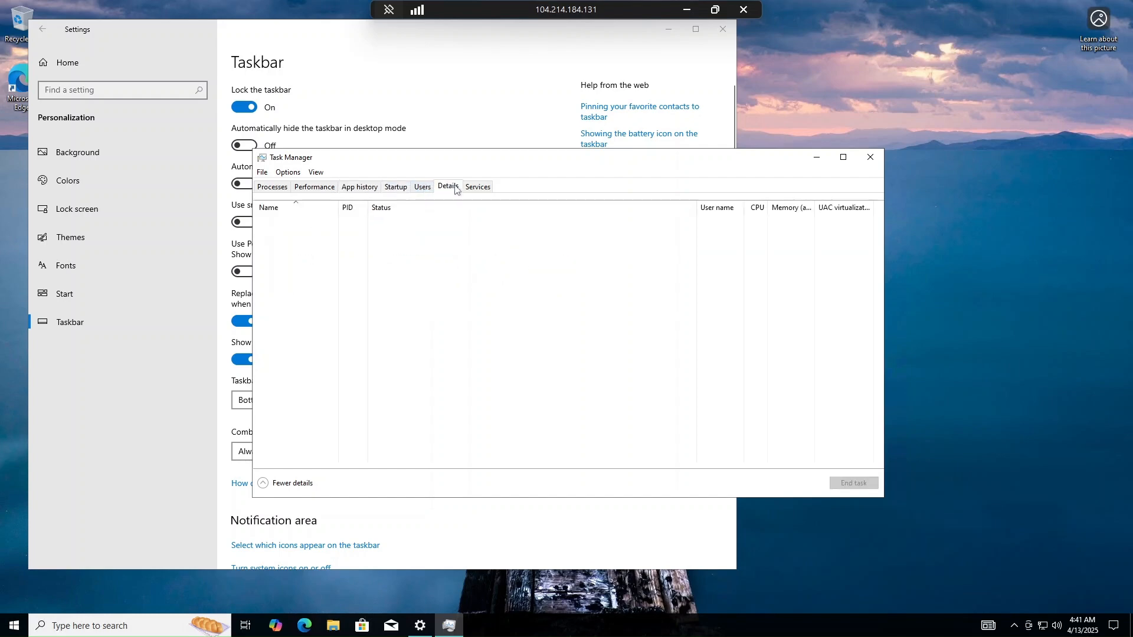
click(478, 187)
click(285, 187)
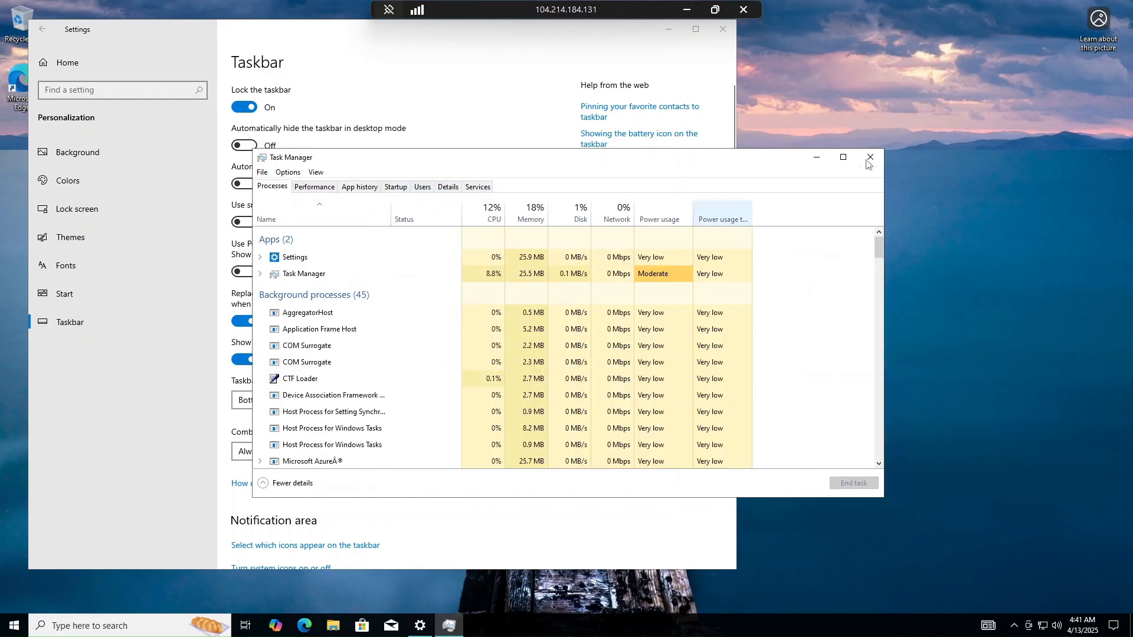
click(871, 157)
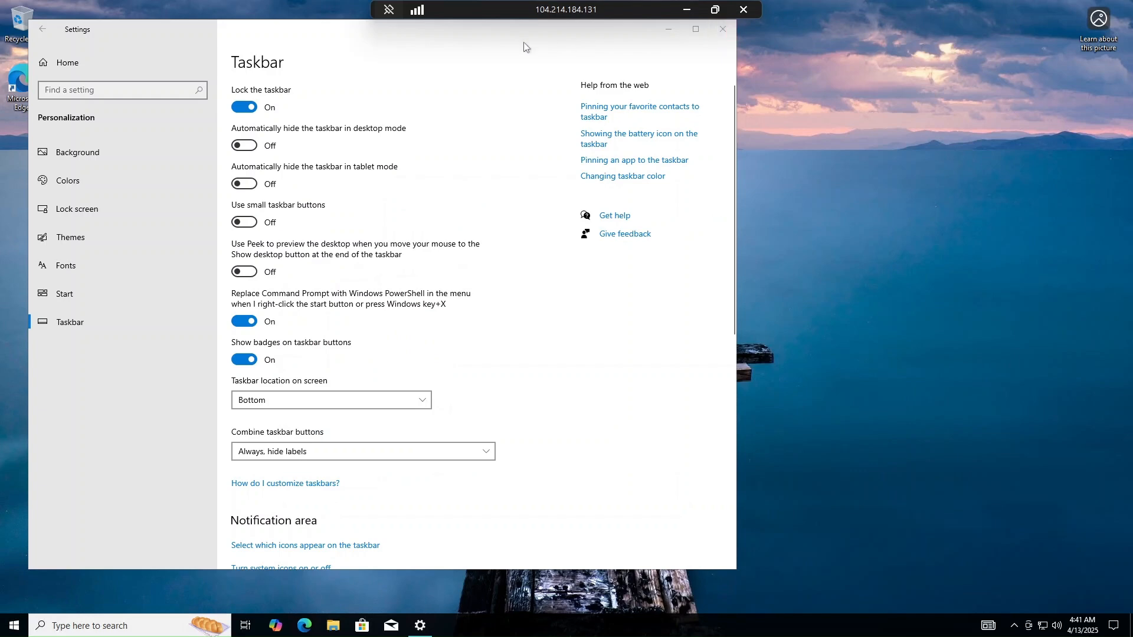
click(723, 30)
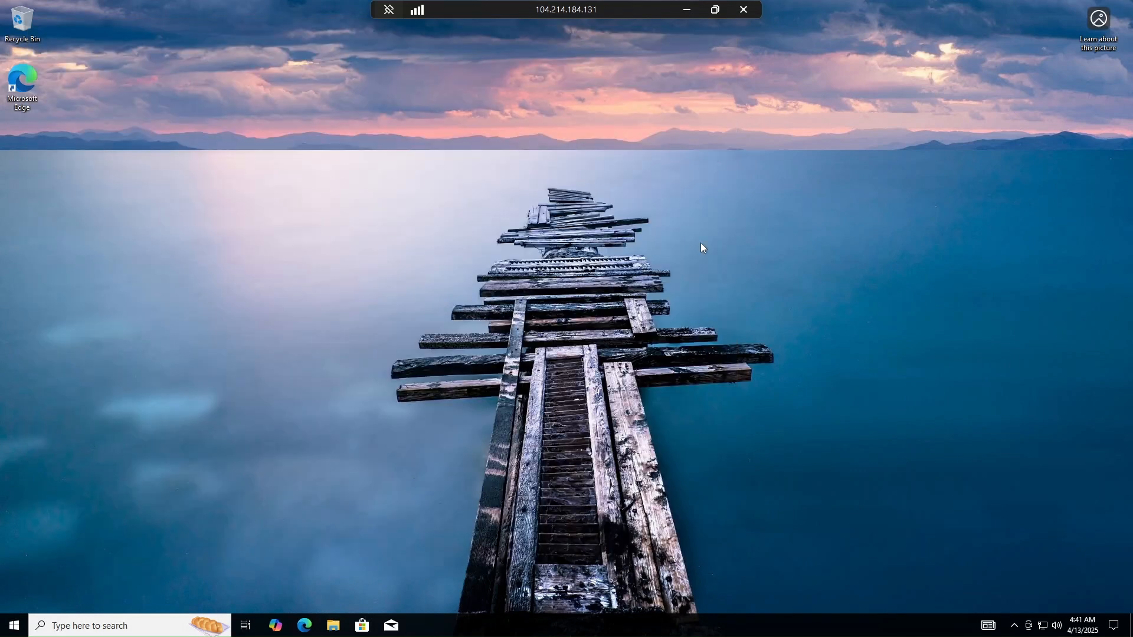